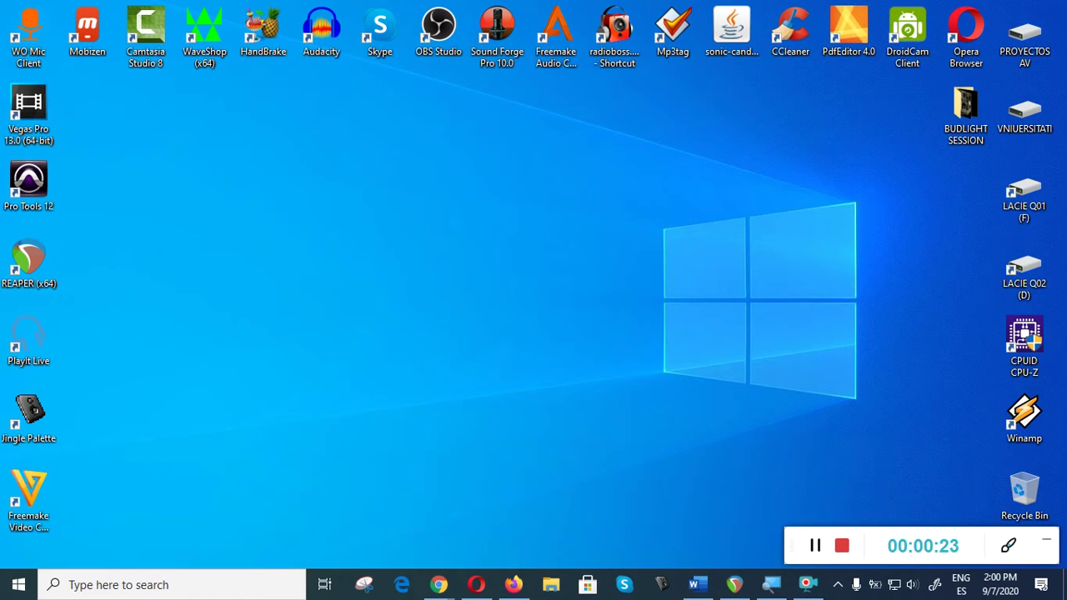
Step: View the course download page image DESCARGAR TALLER SON SEM 4.PNG from the desktop and close it
{"action": "left_click_drag", "start_coordinate": [959, 260], "coordinate": [284, 273]}
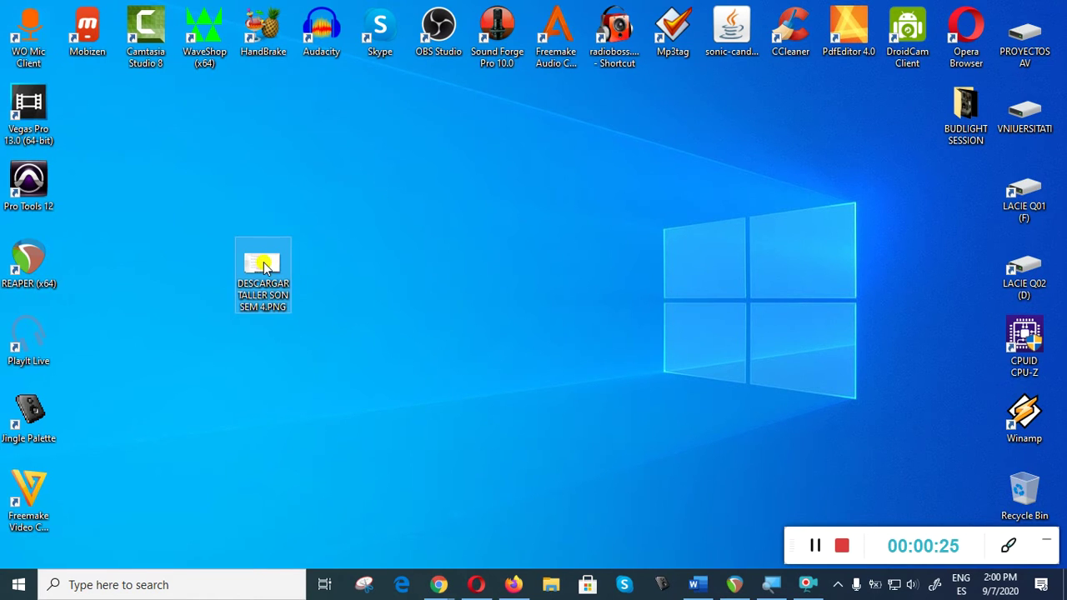
{"action": "key", "text": "Return"}
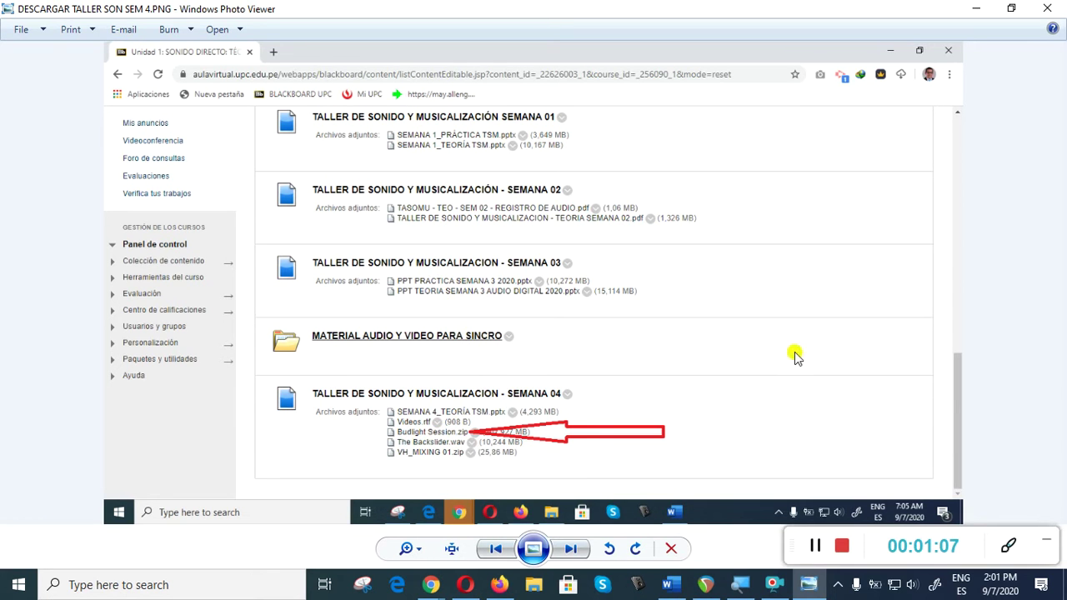
{"action": "left_click", "coordinate": [1047, 8]}
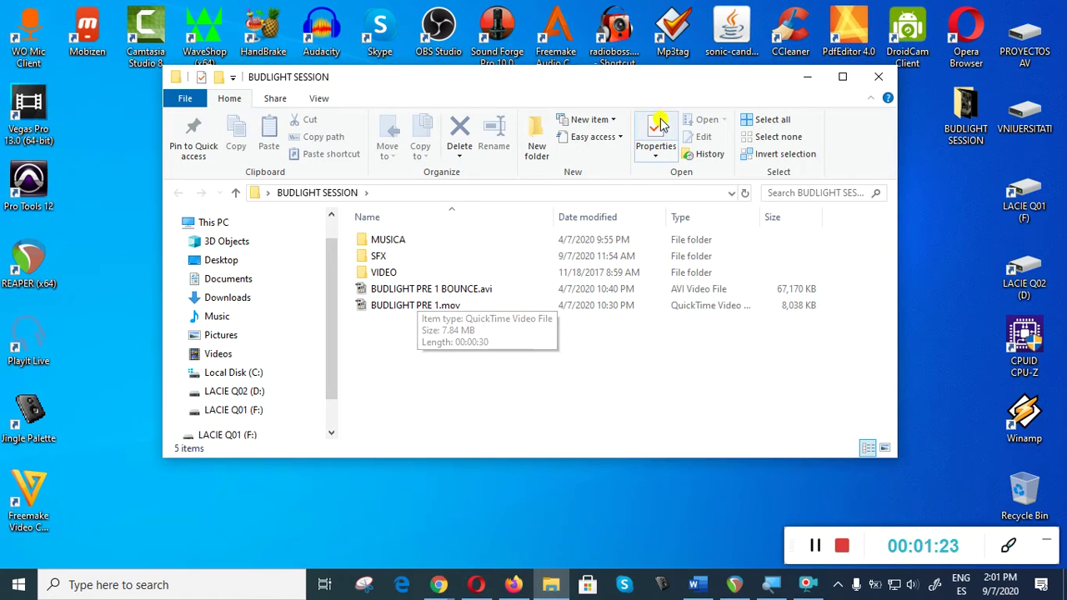
Step: Review the contents of the BUDLIGHT SESSION folder, close it, and return the PNG image to the desktop icons below that folder
{"action": "left_click_drag", "start_coordinate": [640, 80], "coordinate": [656, 92]}
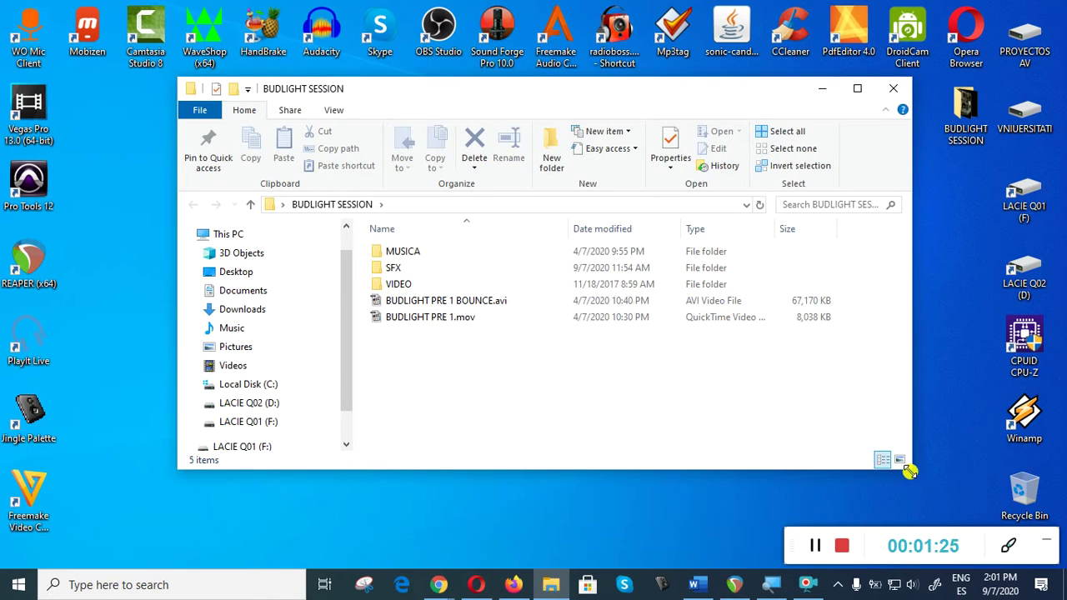
{"action": "left_click_drag", "start_coordinate": [910, 472], "coordinate": [587, 432]}
{"action": "left_click_drag", "start_coordinate": [417, 98], "coordinate": [696, 113]}
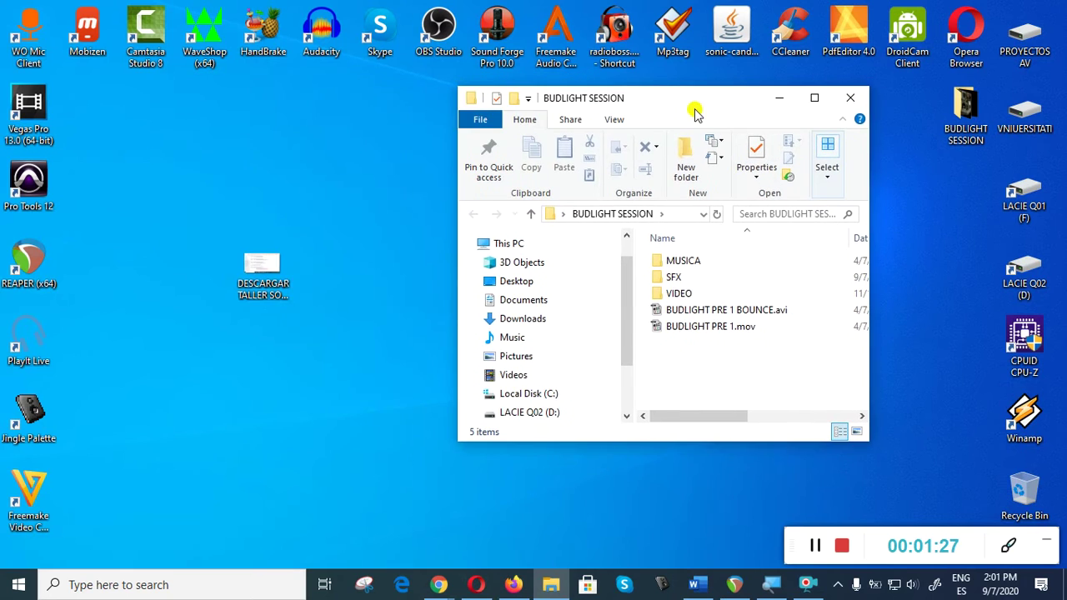
{"action": "left_click", "coordinate": [850, 97]}
{"action": "left_click_drag", "start_coordinate": [262, 263], "coordinate": [900, 200]}
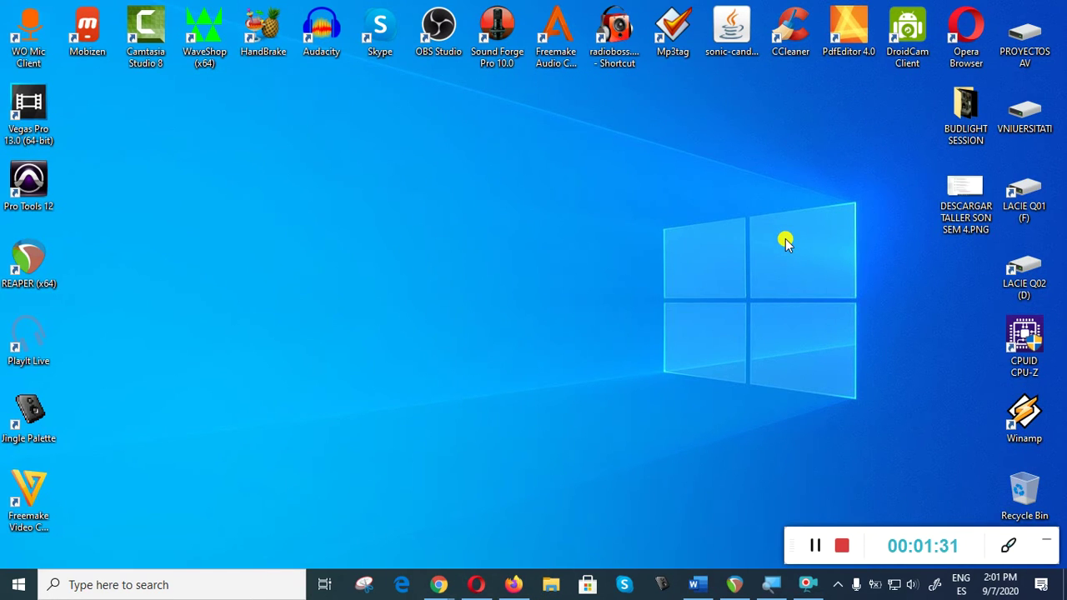
Step: Switch to Google Drive in Opera and look through UNIVERSIDAD PERUANA DE CIENCIAS APLICADAS, 2020-2, down to the TALLER DE SONIDO Y MUSICALIZACIÓN subfolders
{"action": "left_click", "coordinate": [476, 585]}
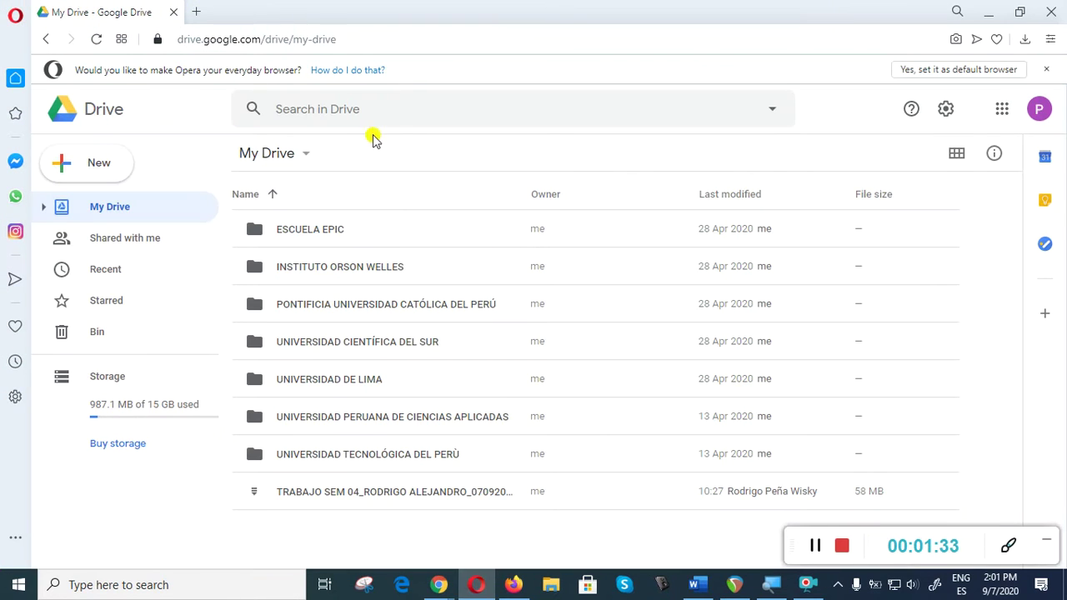
{"action": "left_click", "coordinate": [377, 421]}
{"action": "double_click", "coordinate": [376, 421]}
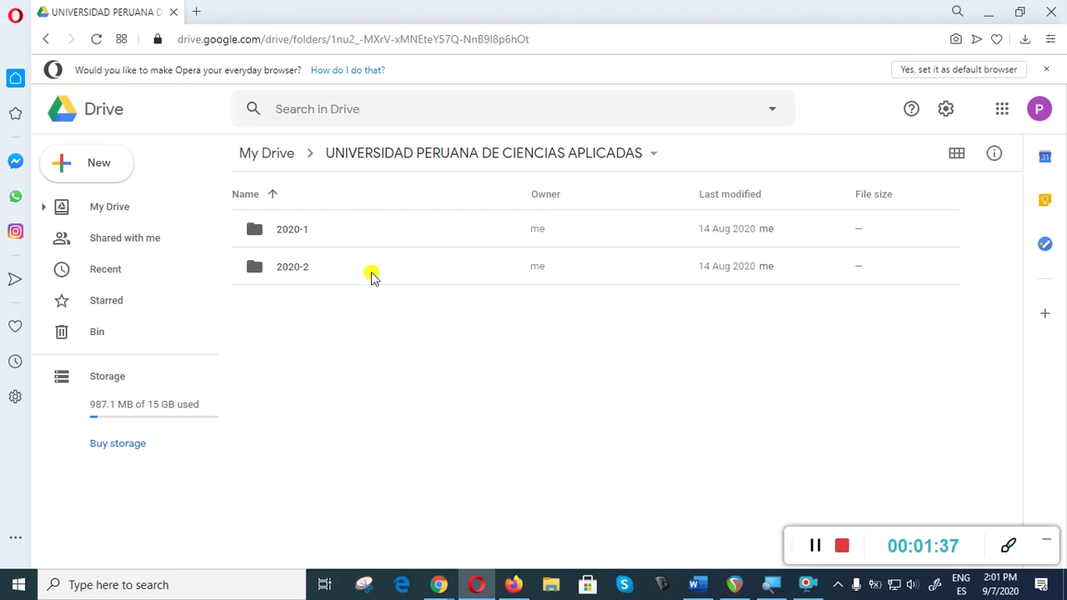
{"action": "double_click", "coordinate": [308, 275]}
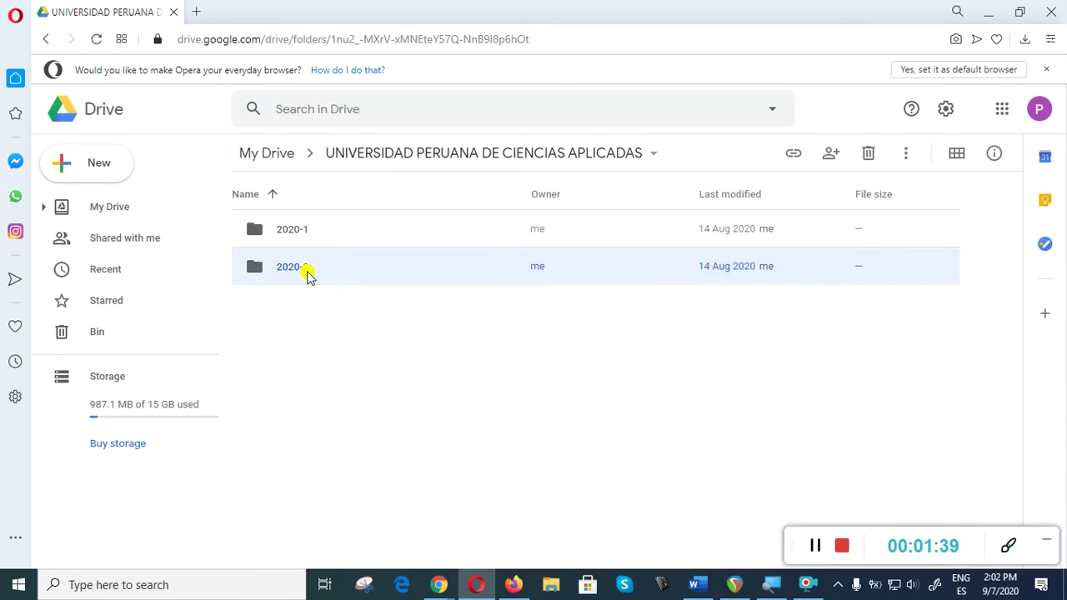
{"action": "double_click", "coordinate": [336, 268]}
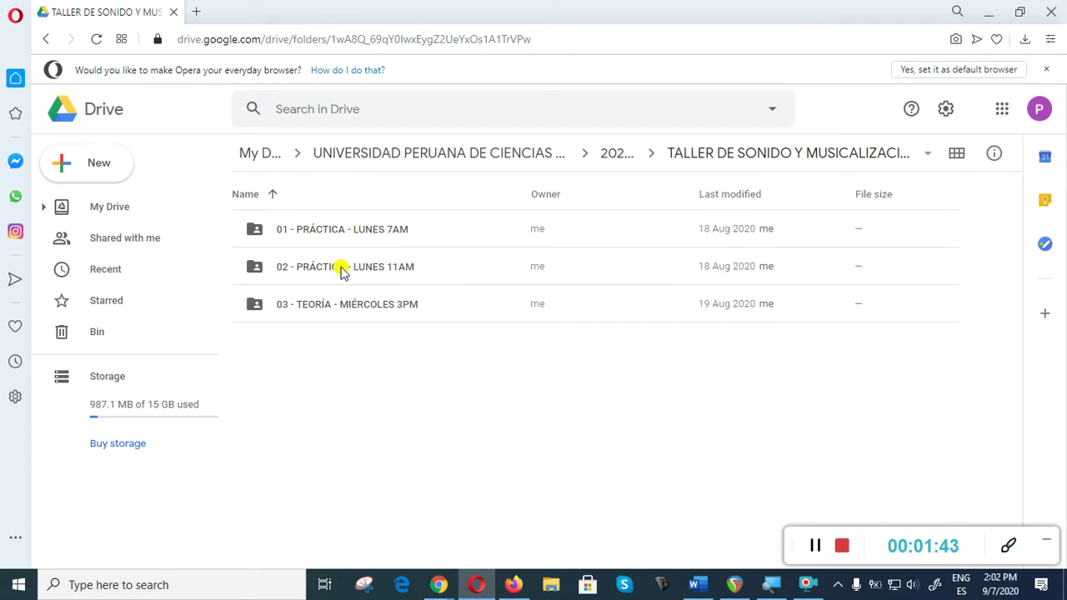
{"action": "left_click", "coordinate": [989, 12]}
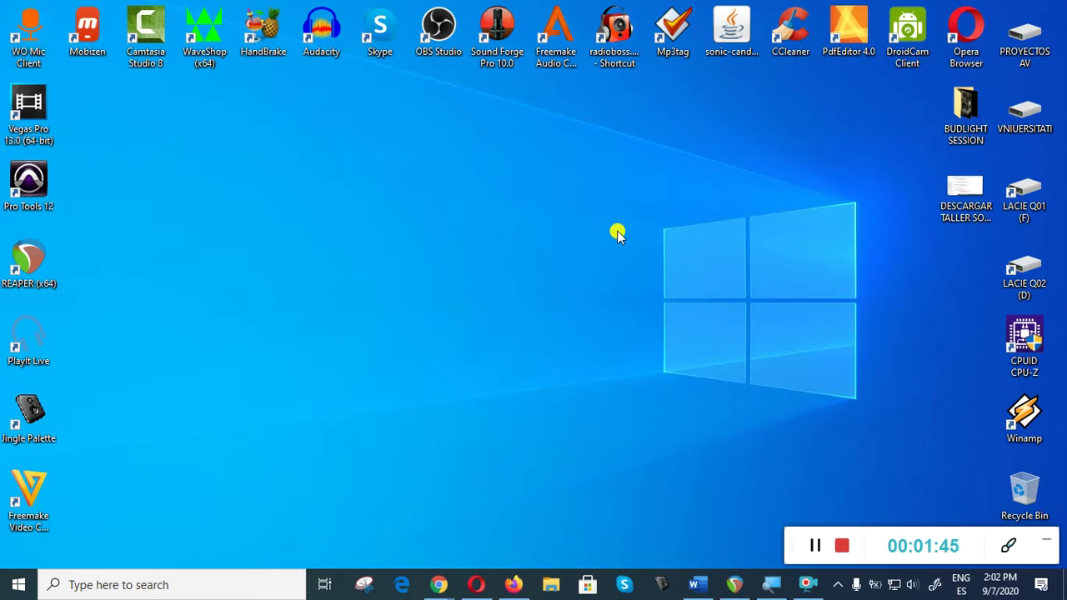
Step: Switch to REAPER, maximize its main window and reposition the Video Window
{"action": "double_click", "coordinate": [25, 254]}
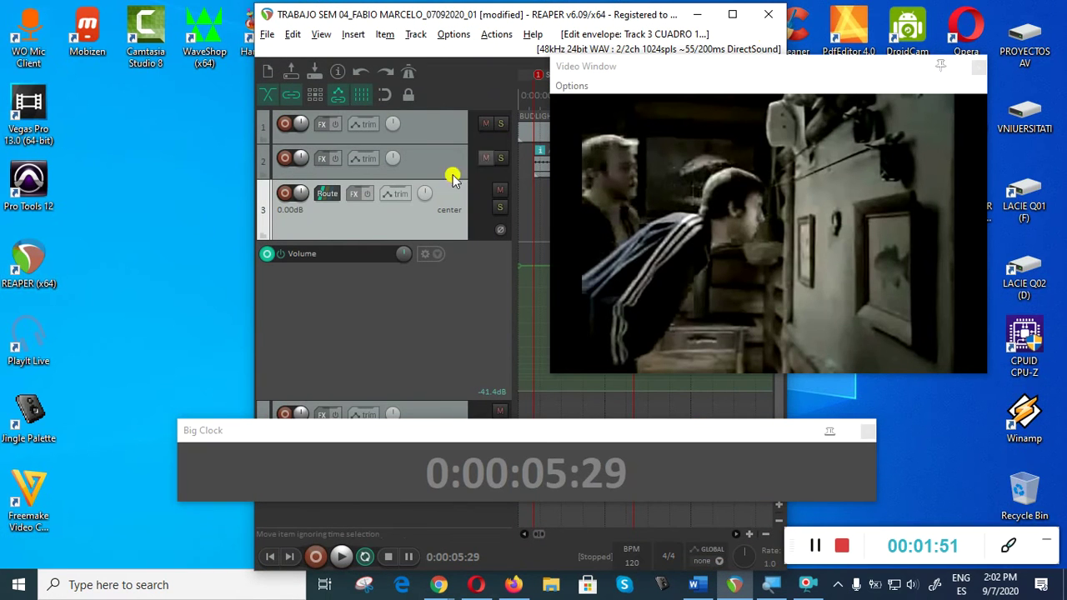
{"action": "left_click", "coordinate": [733, 16]}
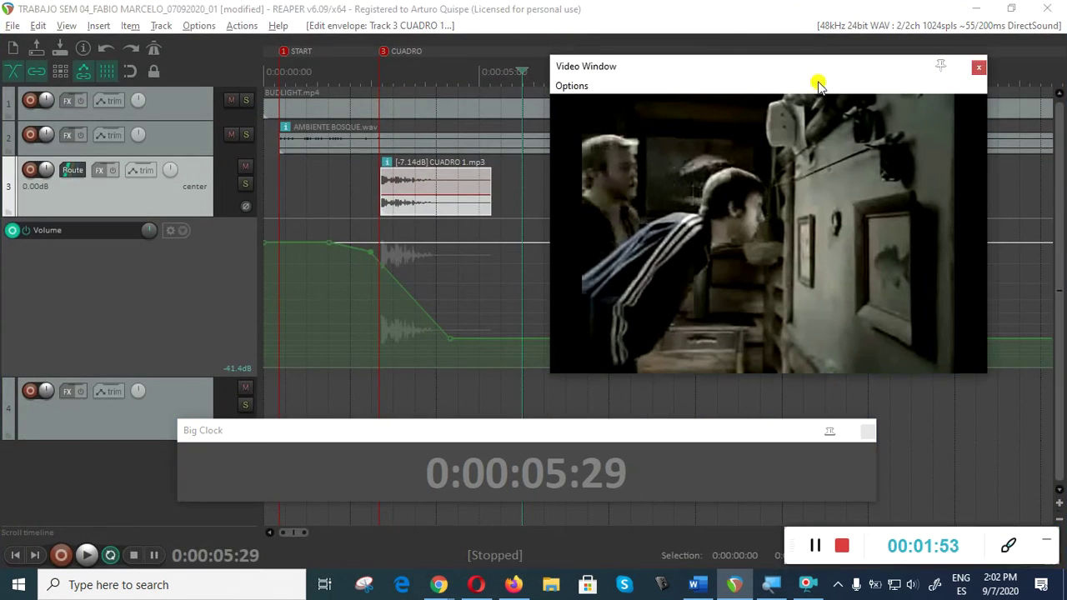
{"action": "left_click_drag", "start_coordinate": [739, 67], "coordinate": [674, 64]}
Step: Save and close the existing project, and close the Video Window and Big Clock to leave an empty workspace
{"action": "left_click", "coordinate": [10, 26]}
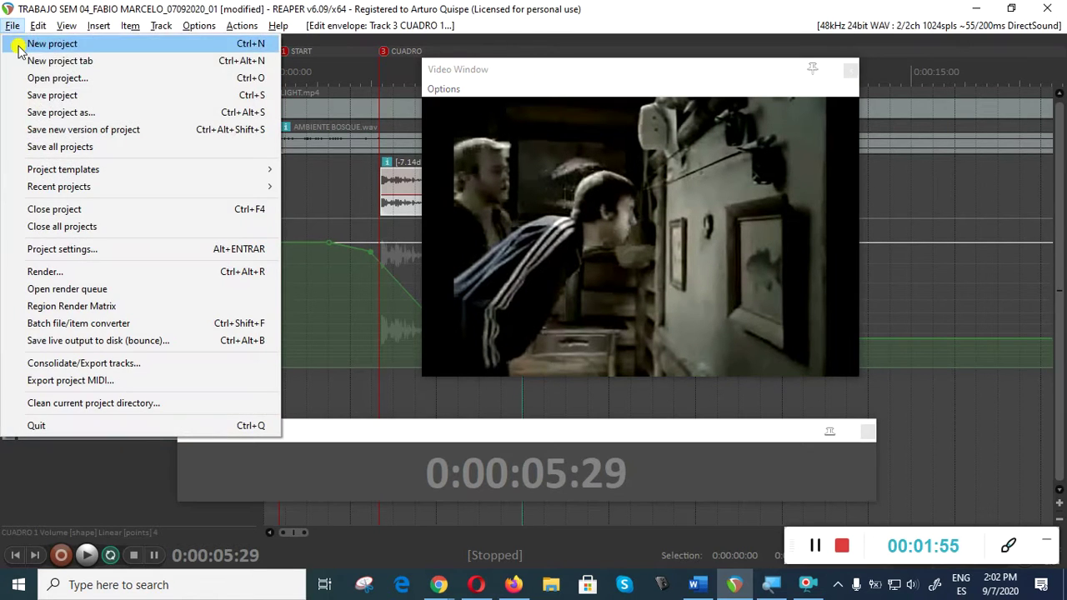
{"action": "left_click", "coordinate": [35, 96]}
{"action": "left_click", "coordinate": [12, 26]}
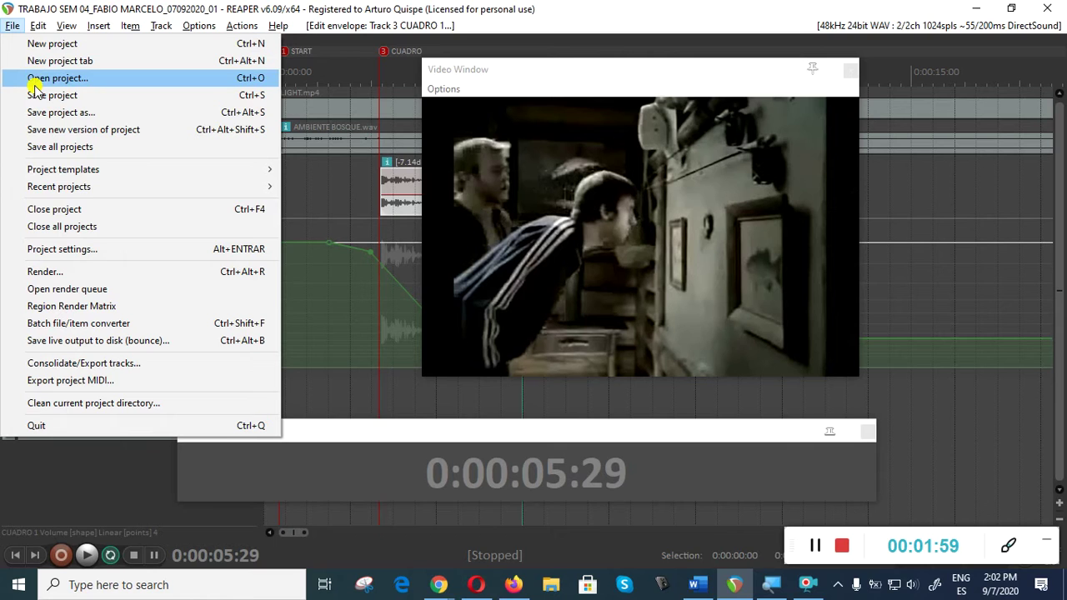
{"action": "left_click", "coordinate": [50, 227]}
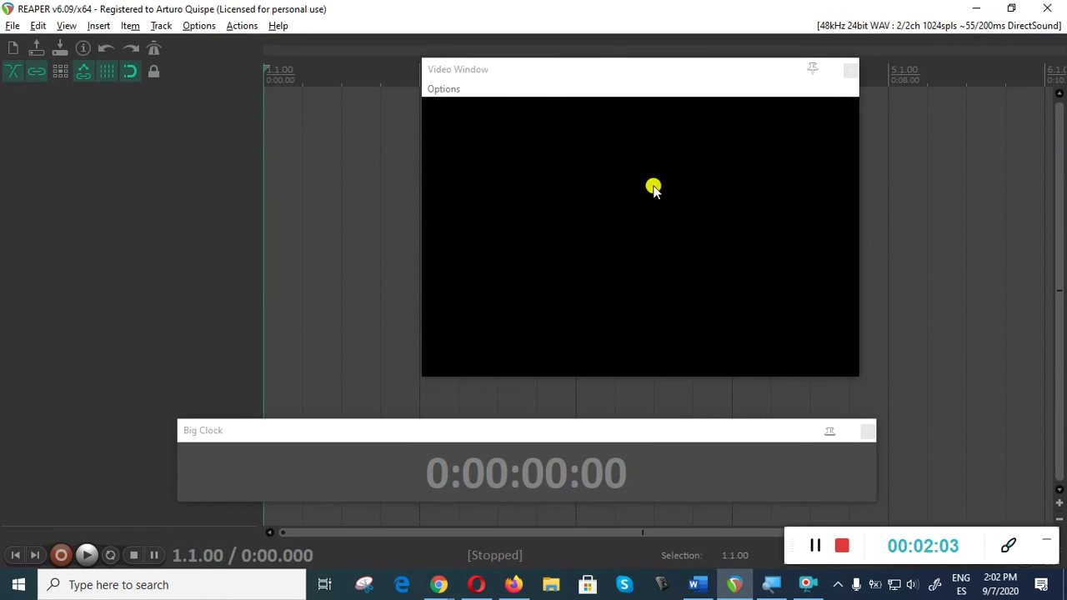
{"action": "left_click", "coordinate": [850, 71]}
{"action": "left_click", "coordinate": [868, 430]}
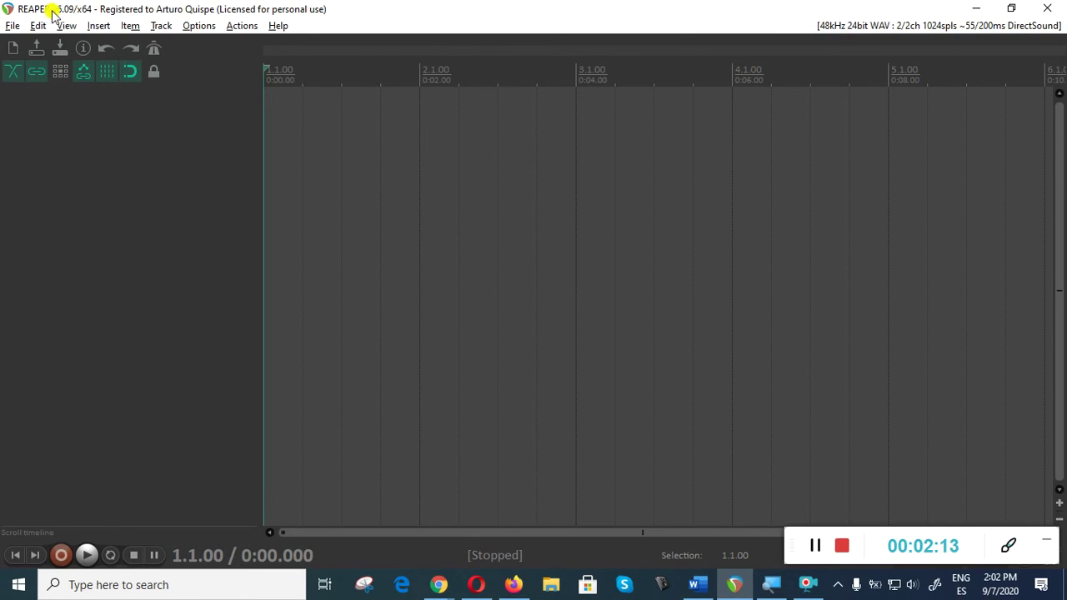
Step: In the project settings, enable the project sample rate and set it to 48000 Hz
{"action": "left_click", "coordinate": [81, 48]}
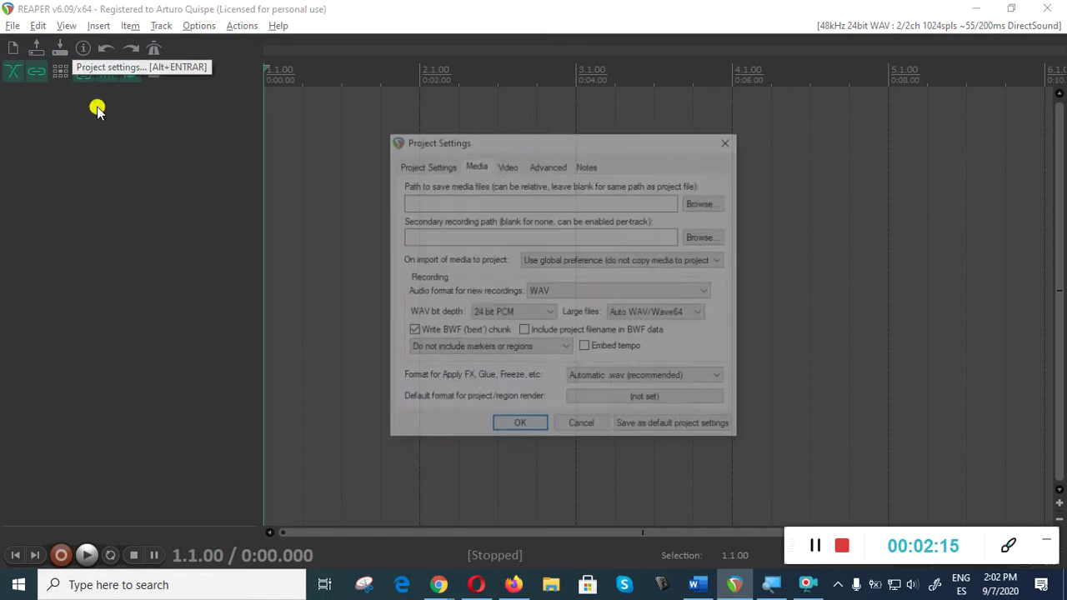
{"action": "left_click_drag", "start_coordinate": [584, 145], "coordinate": [534, 124]}
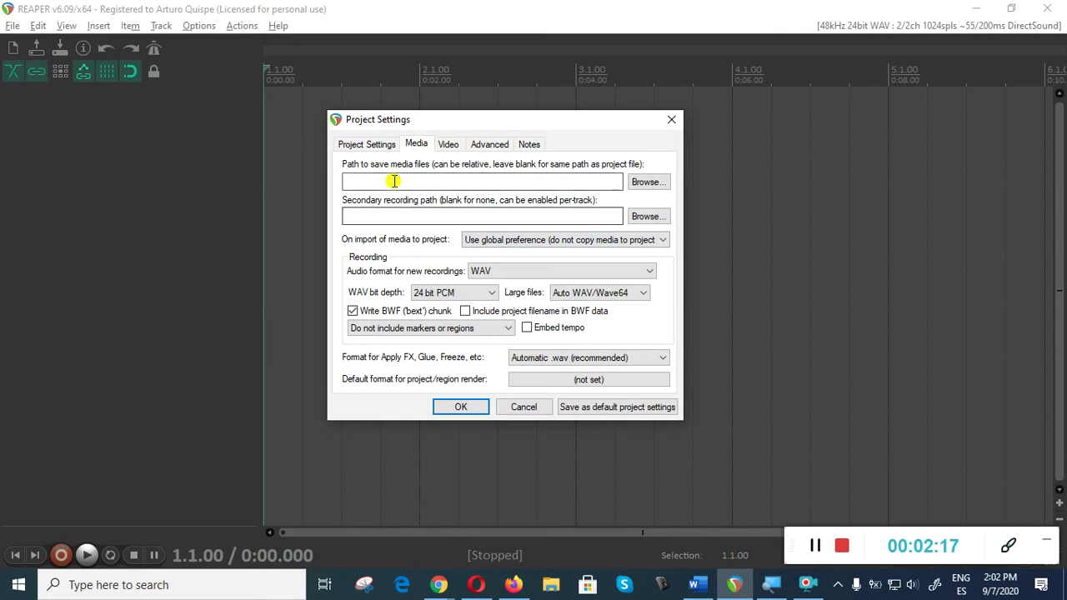
{"action": "left_click", "coordinate": [344, 143]}
{"action": "left_click", "coordinate": [346, 165]}
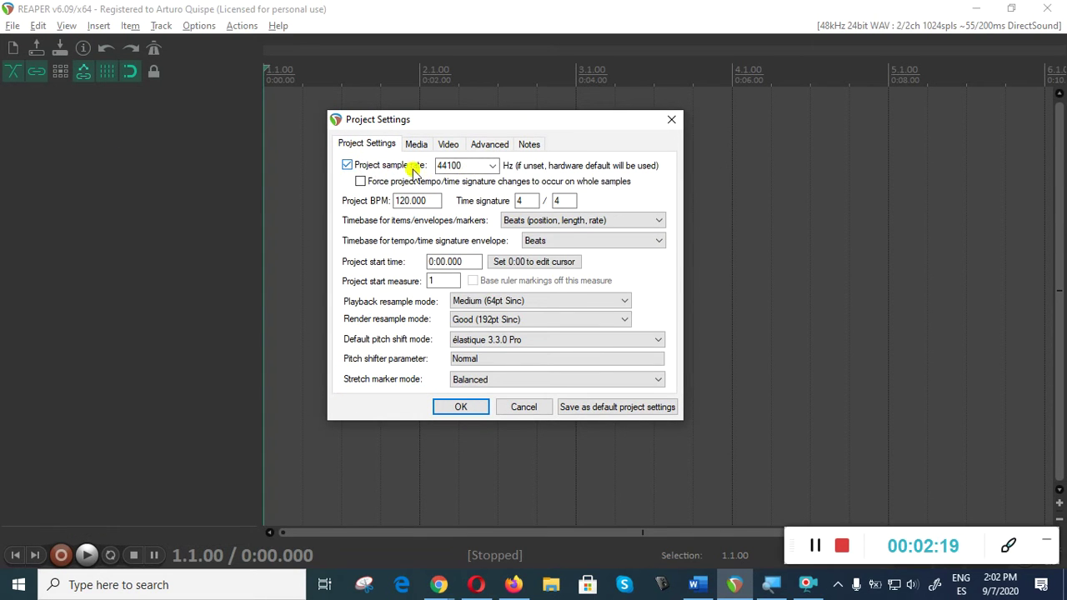
{"action": "left_click", "coordinate": [492, 166]}
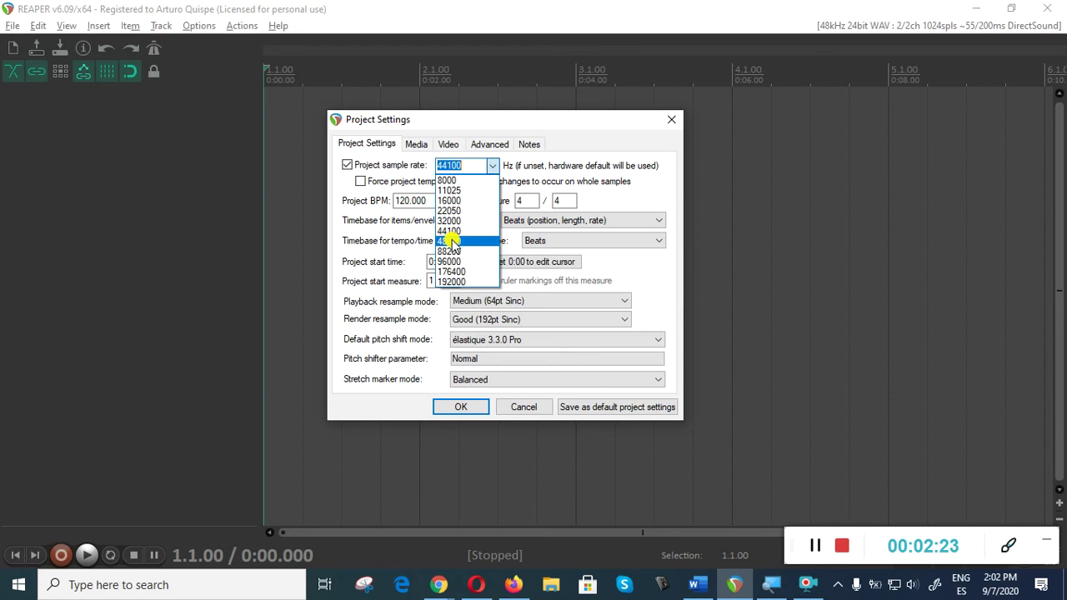
{"action": "left_click", "coordinate": [451, 241]}
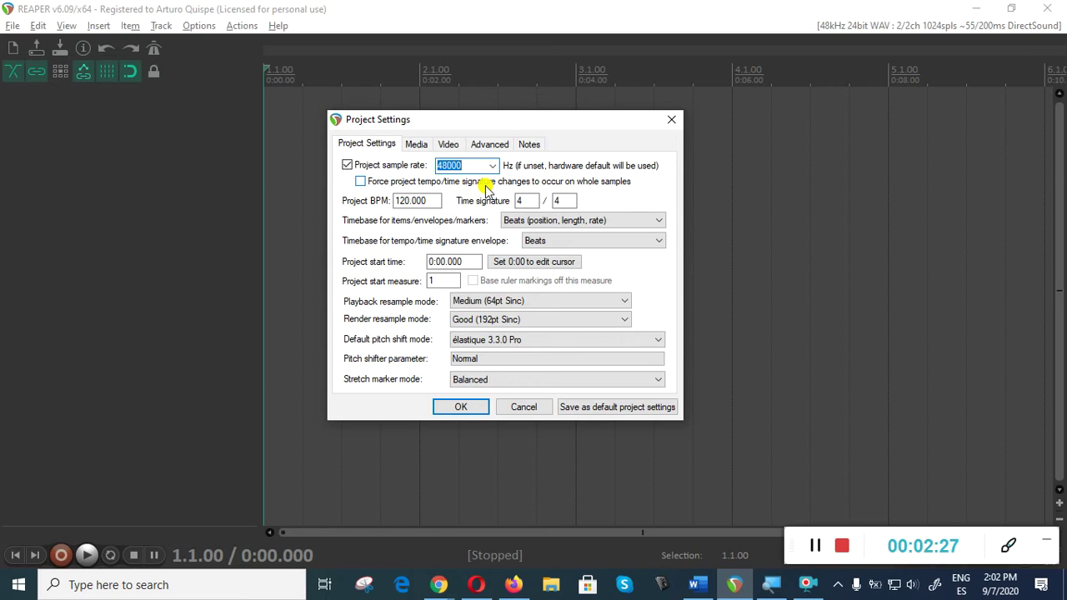
Step: Set the WAV bit depth for recordings to 24 bit PCM and apply the project settings
{"action": "left_click", "coordinate": [416, 145]}
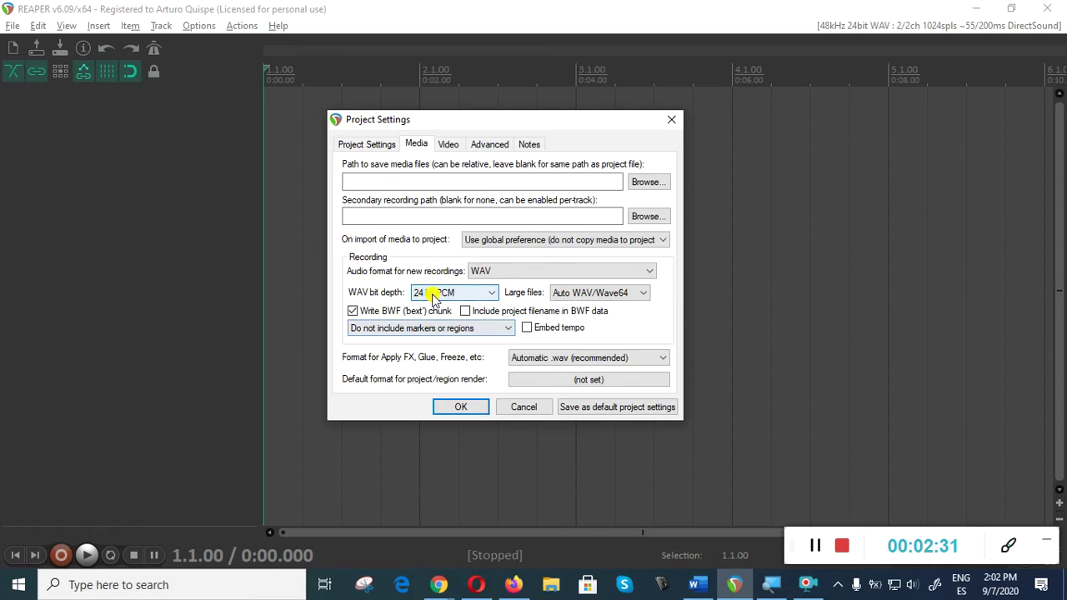
{"action": "left_click", "coordinate": [484, 293]}
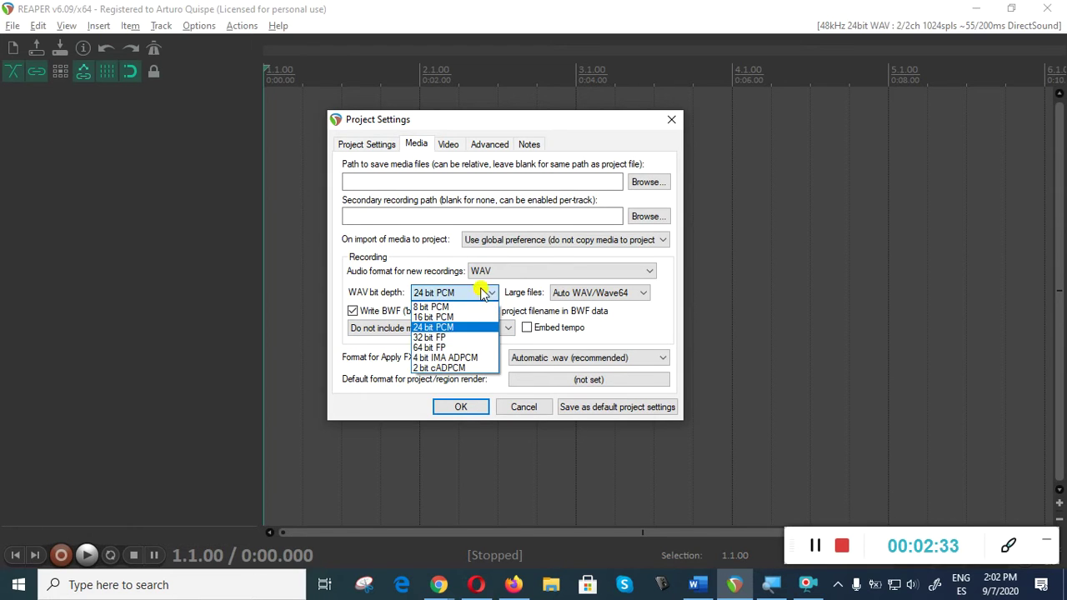
{"action": "left_click", "coordinate": [451, 327]}
{"action": "left_click", "coordinate": [455, 406]}
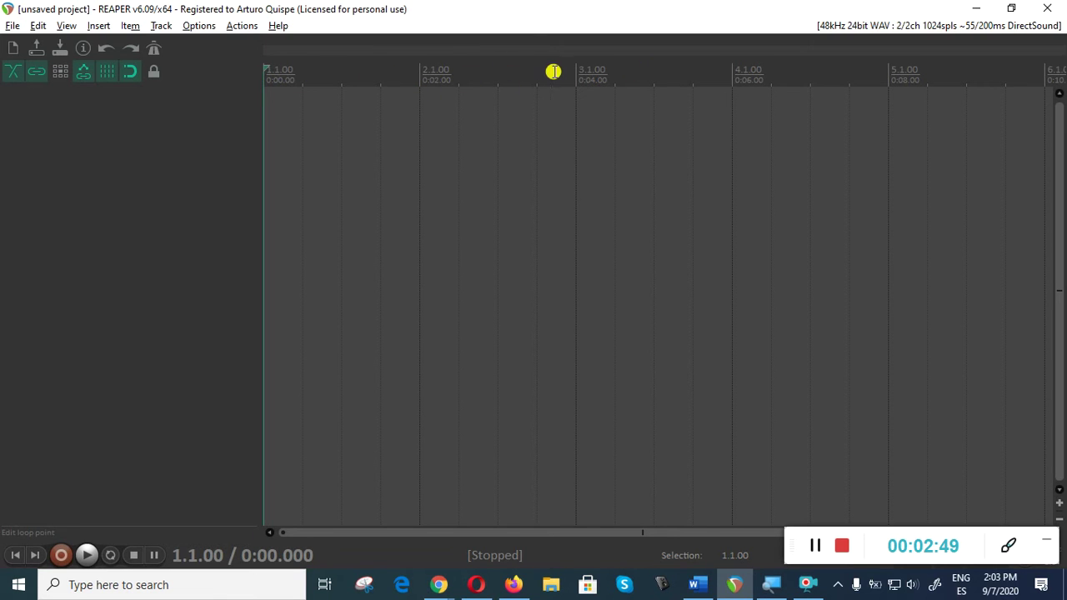
Step: Set the timeline ruler to Hours:Minutes:Seconds:Frames with the secondary time unit set to None
{"action": "right_click", "coordinate": [323, 72]}
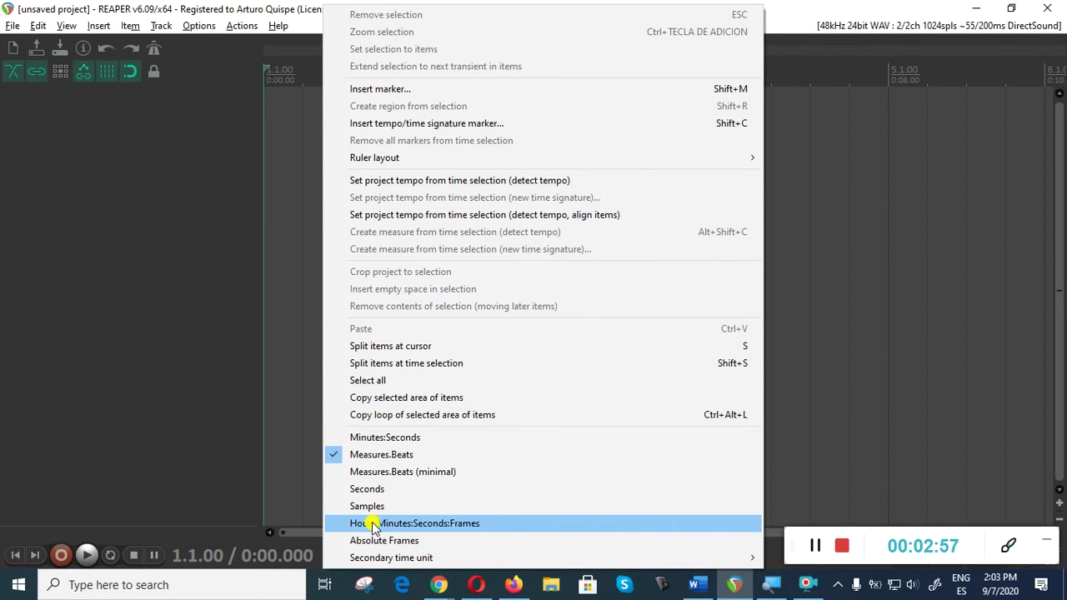
{"action": "left_click", "coordinate": [417, 523]}
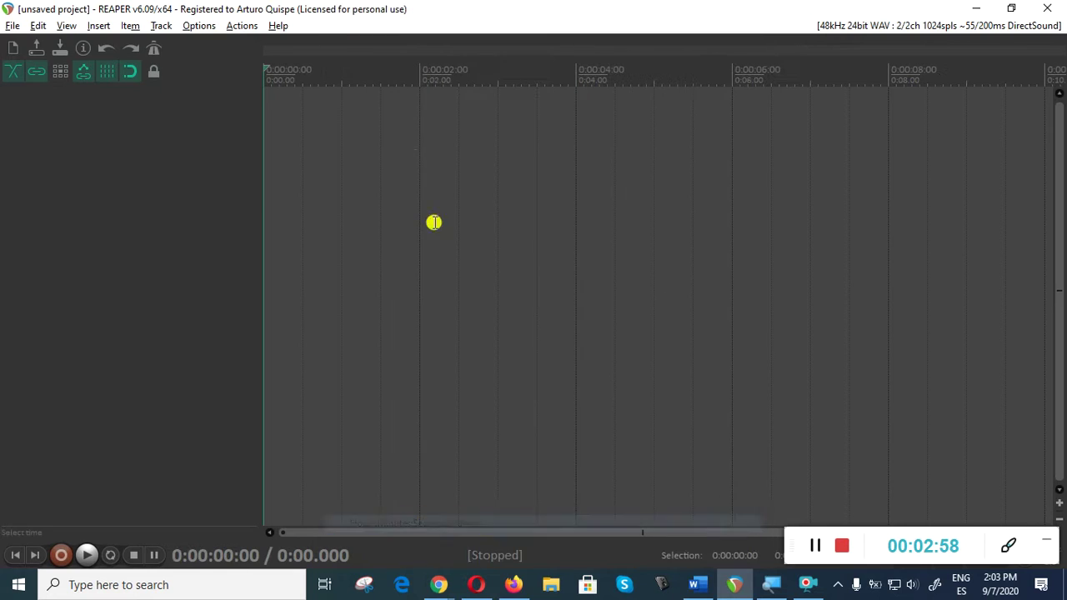
{"action": "right_click", "coordinate": [368, 73]}
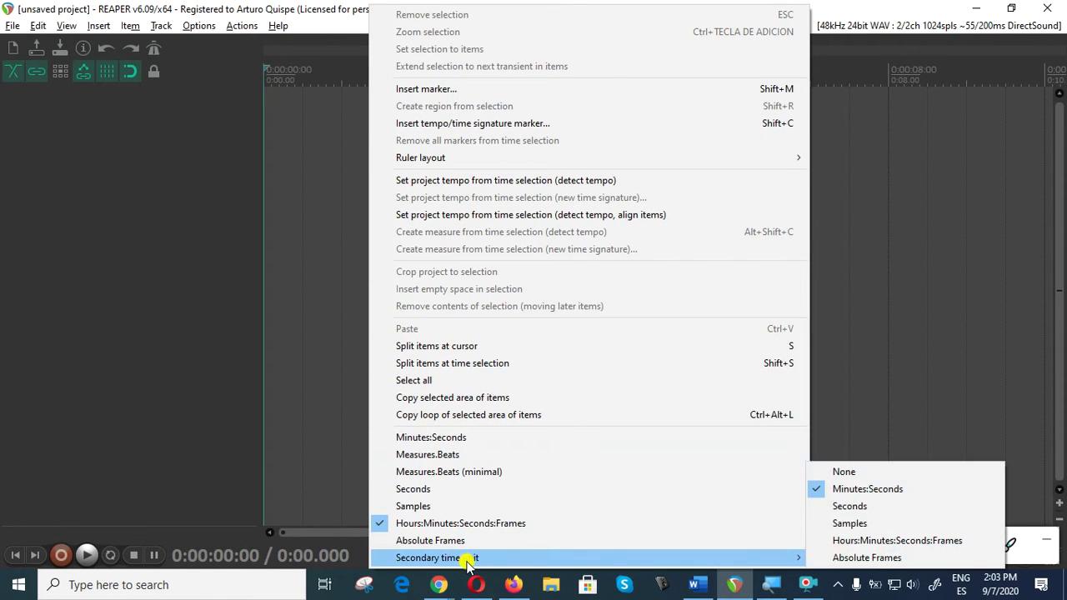
{"action": "mouse_move", "coordinate": [731, 560]}
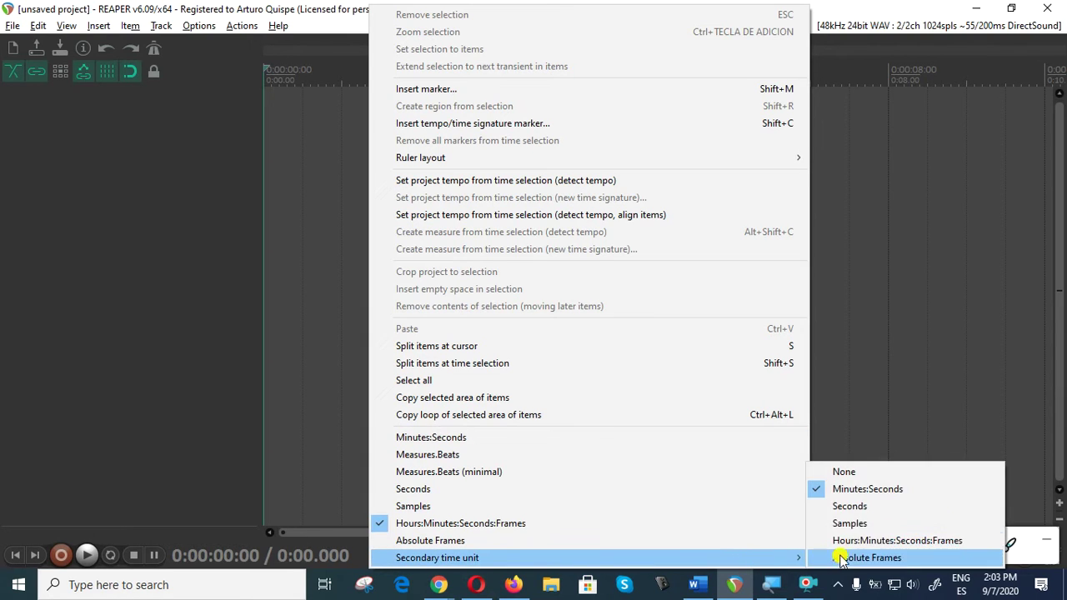
{"action": "left_click", "coordinate": [840, 473]}
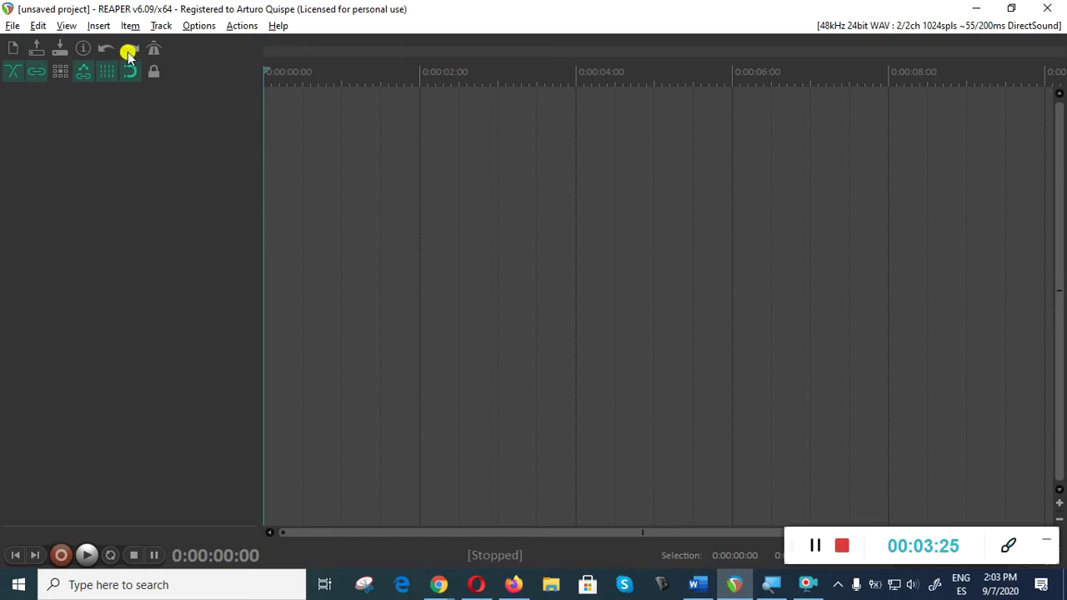
Step: Insert a new track and import BUDLIGHT.mp4 into it from the VIDEO folder of BUDLIGHT SESSION on the Desktop
{"action": "left_click", "coordinate": [160, 26]}
{"action": "left_click", "coordinate": [188, 46]}
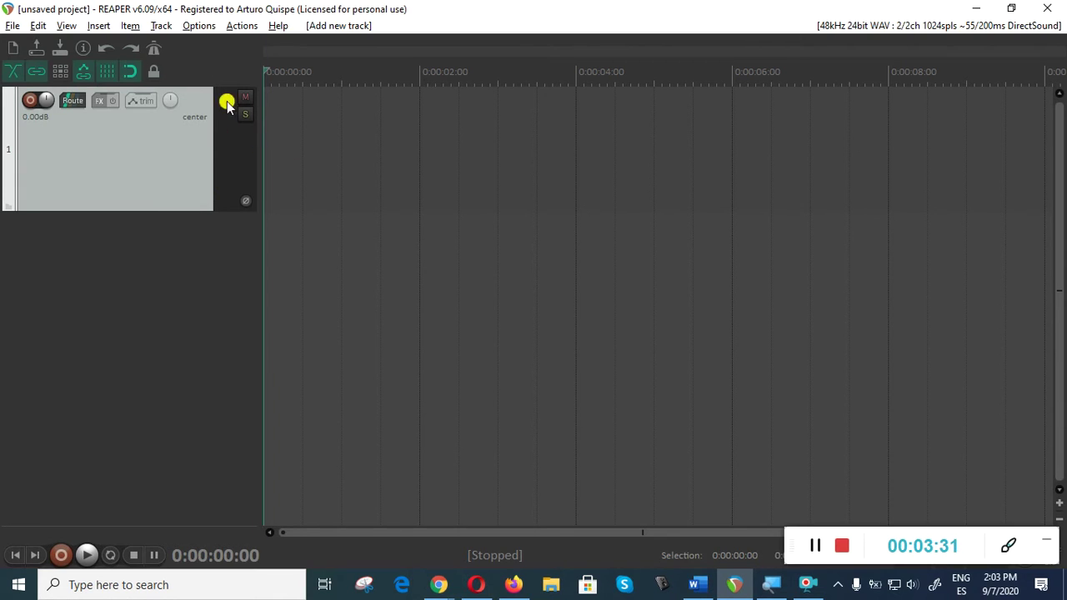
{"action": "left_click", "coordinate": [98, 26]}
{"action": "left_click", "coordinate": [110, 43]}
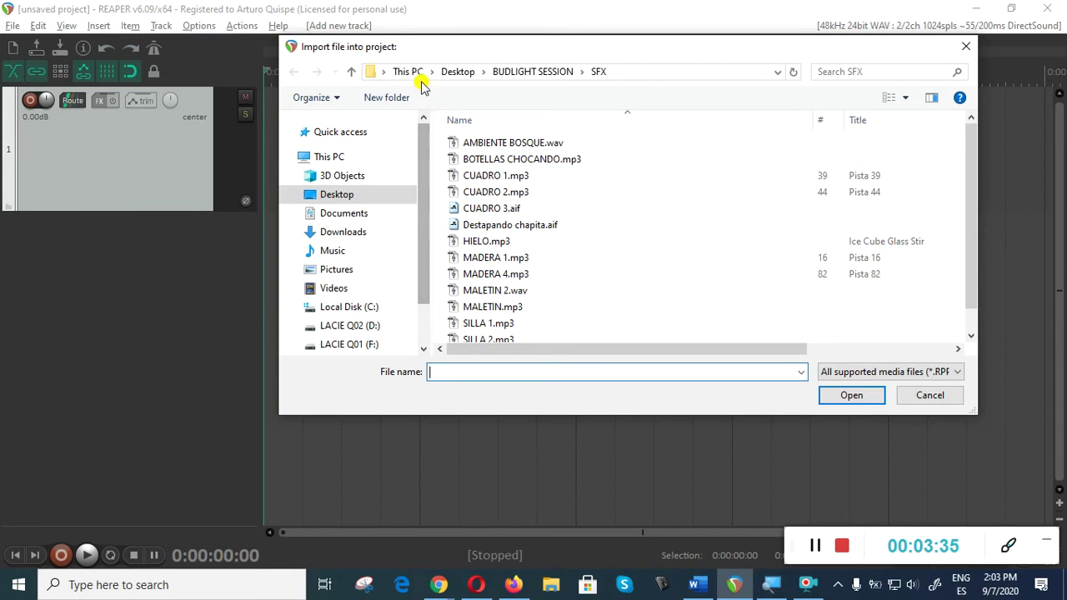
{"action": "left_click", "coordinate": [351, 72]}
{"action": "left_click", "coordinate": [351, 73]}
{"action": "scroll", "coordinate": [806, 213], "scroll_direction": "down", "scroll_amount": 4}
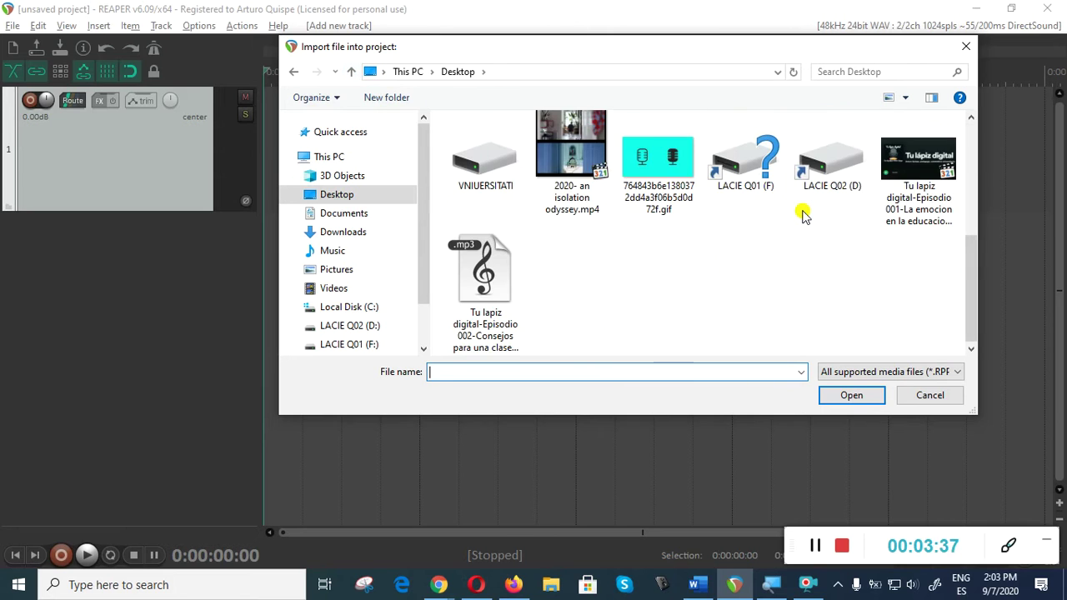
{"action": "scroll", "coordinate": [642, 175], "scroll_direction": "up", "scroll_amount": 4}
{"action": "double_click", "coordinate": [643, 169]}
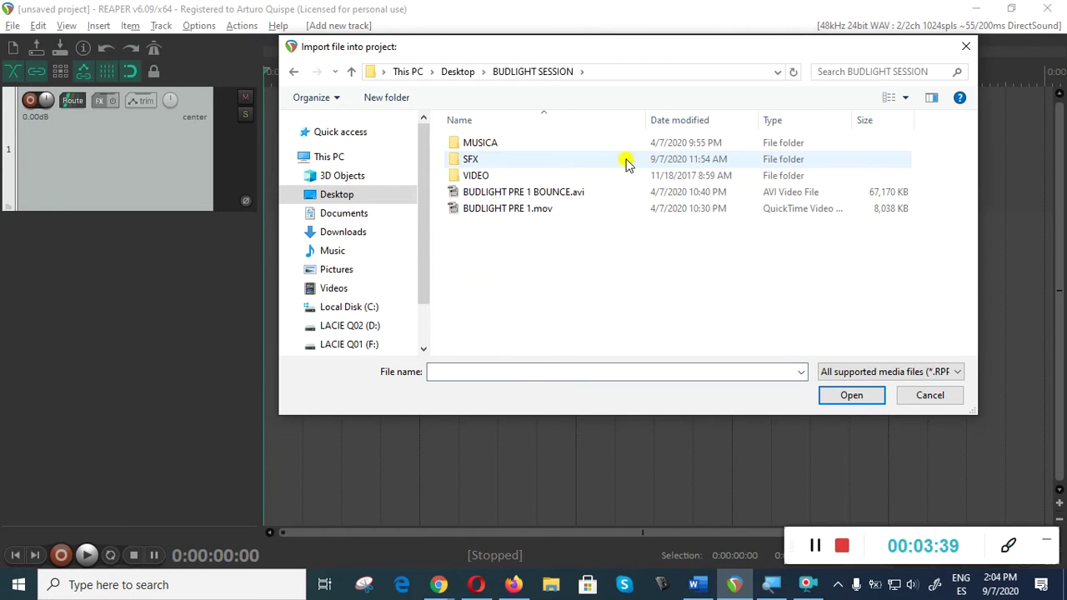
{"action": "left_click", "coordinate": [503, 178]}
{"action": "double_click", "coordinate": [503, 177]}
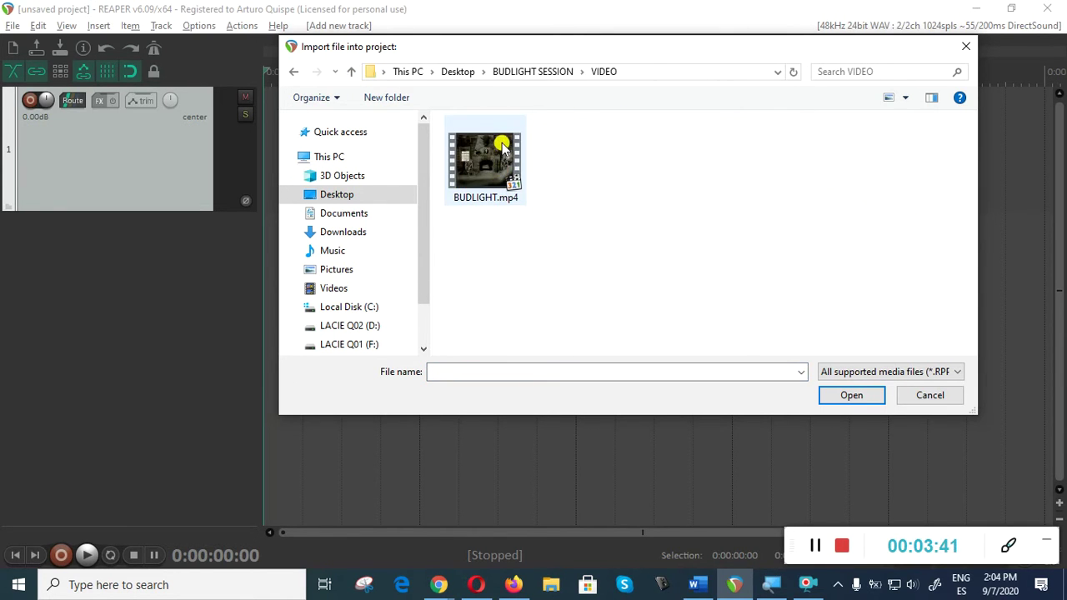
{"action": "double_click", "coordinate": [498, 200]}
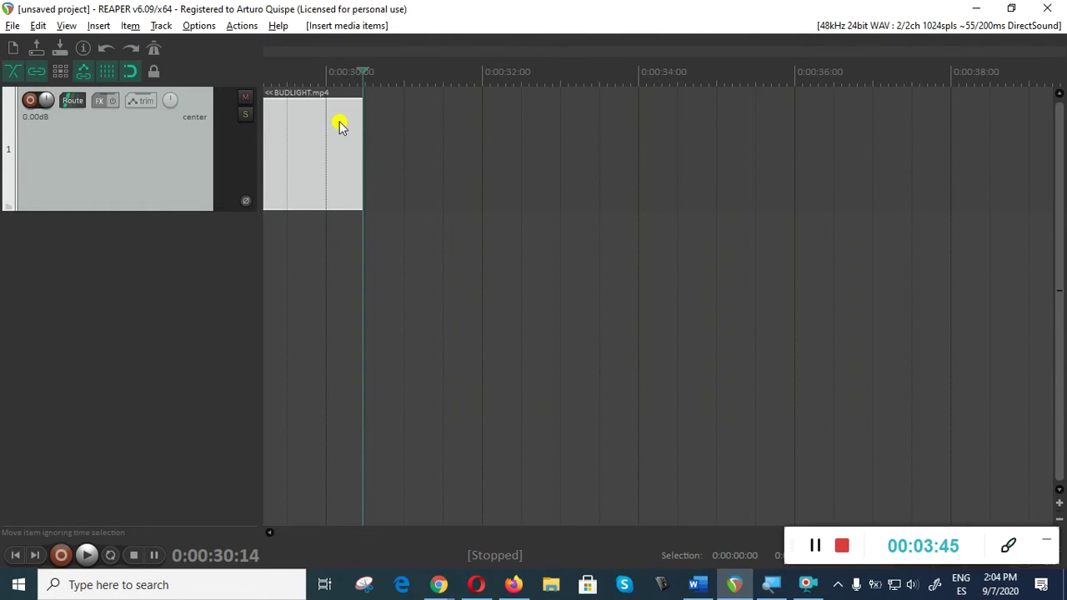
Step: Return the edit cursor to the project start, show the whole video item on the timeline, and reduce the height of track 1
{"action": "key", "text": "Home"}
{"action": "scroll", "coordinate": [369, 166], "scroll_direction": "down", "scroll_amount": 8}
{"action": "scroll", "coordinate": [369, 167], "scroll_direction": "up", "scroll_amount": 5}
{"action": "scroll", "coordinate": [370, 167], "scroll_direction": "down", "scroll_amount": 6}
{"action": "scroll", "coordinate": [369, 167], "scroll_direction": "up", "scroll_amount": 2}
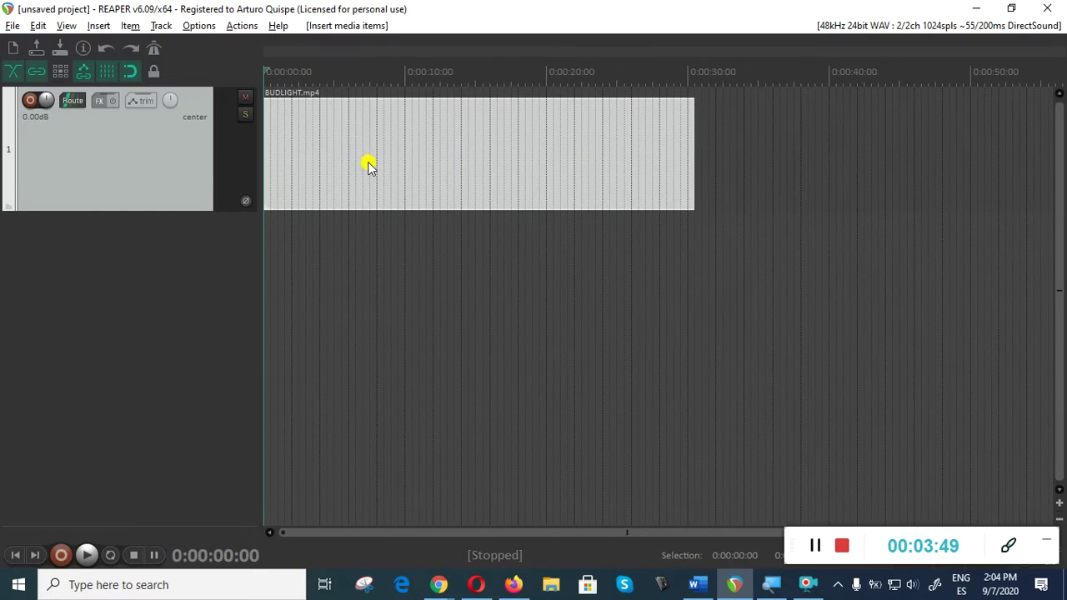
{"action": "left_click_drag", "start_coordinate": [133, 209], "coordinate": [141, 134]}
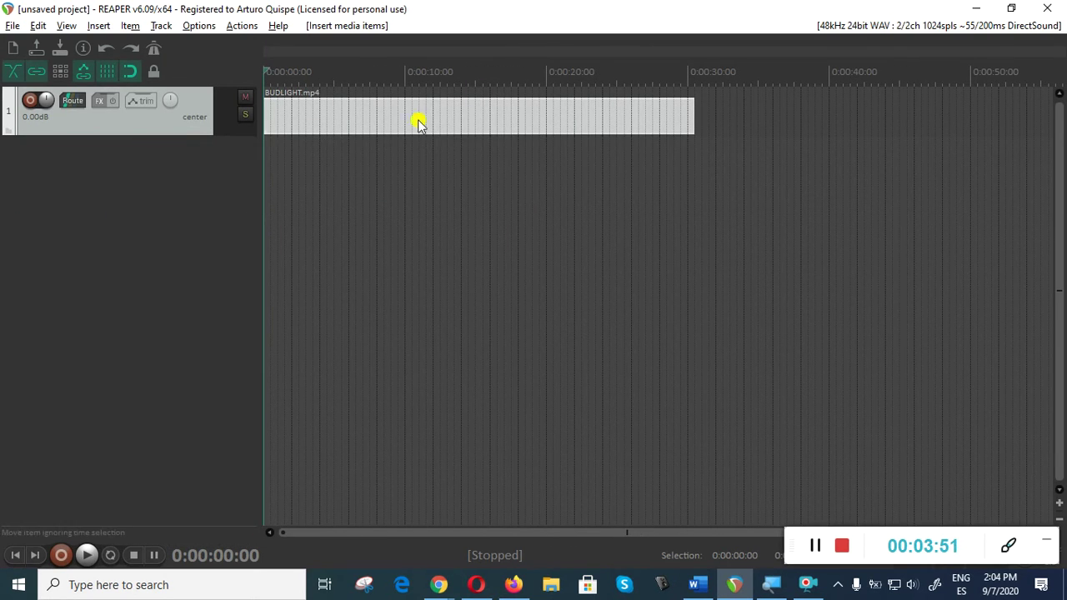
Step: Show the Video Window and place it over the empty timeline area
{"action": "left_click", "coordinate": [67, 26]}
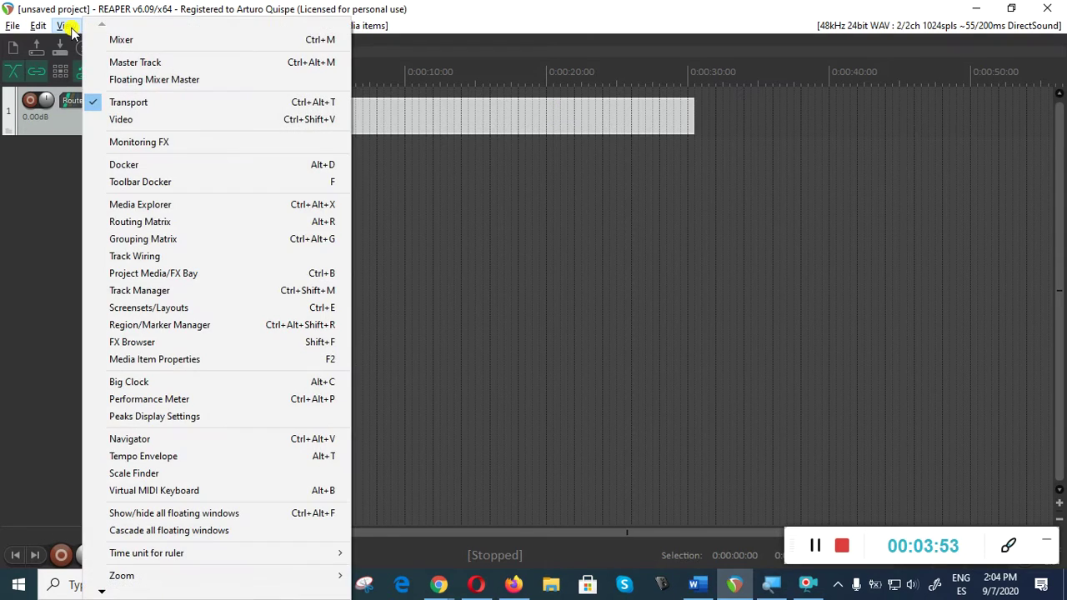
{"action": "left_click", "coordinate": [133, 122]}
{"action": "left_click_drag", "start_coordinate": [682, 82], "coordinate": [798, 131]}
Step: Check several points of the video in the Video Window, and play it through from the project start
{"action": "left_click", "coordinate": [425, 80]}
{"action": "left_click", "coordinate": [632, 77]}
{"action": "left_click", "coordinate": [455, 79]}
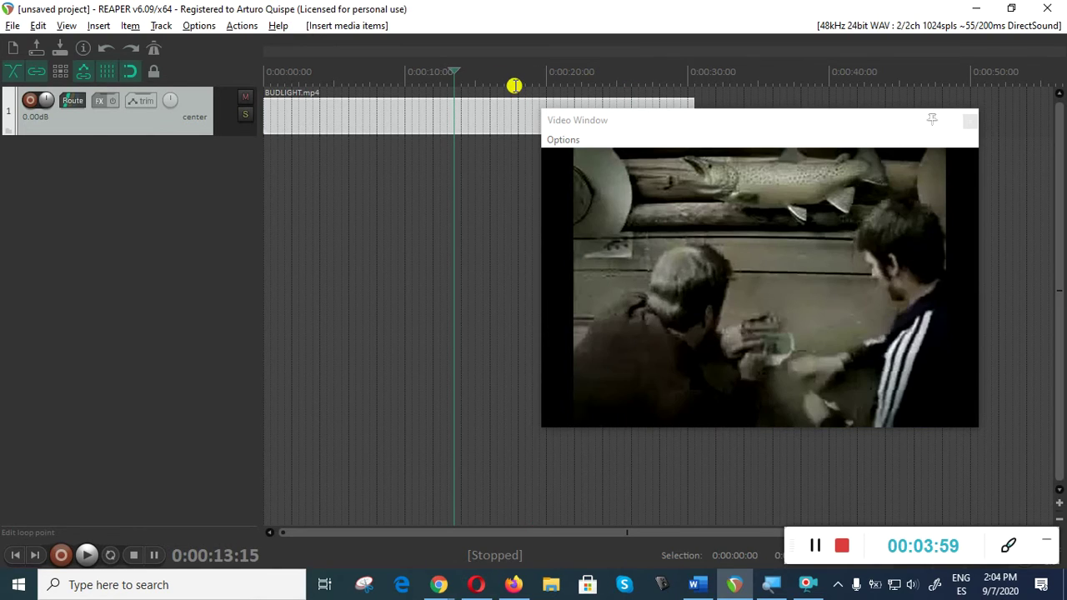
{"action": "key", "text": "Home"}
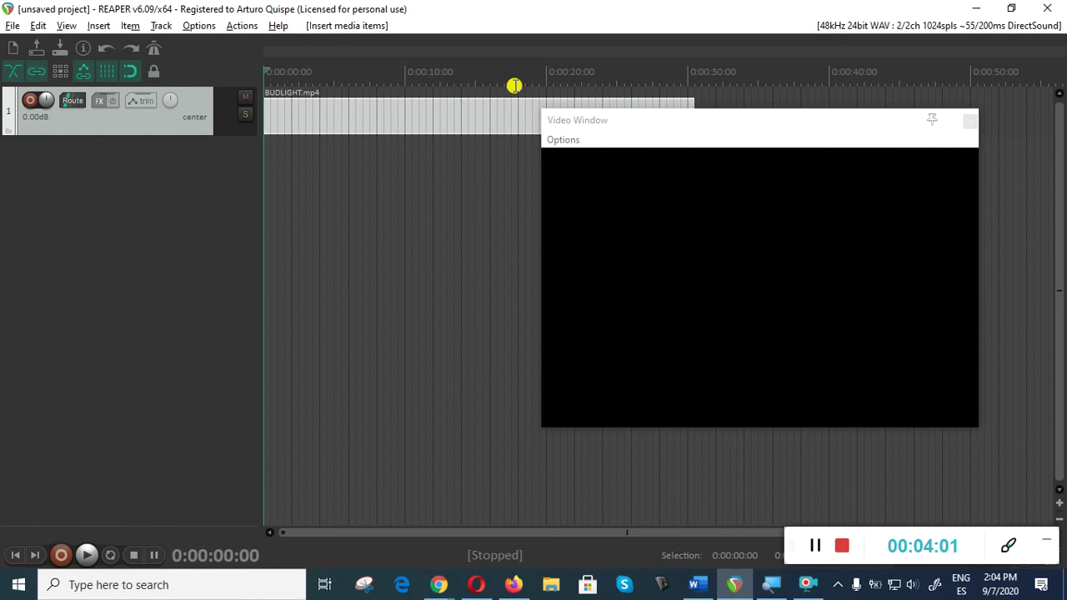
{"action": "key", "text": "space"}
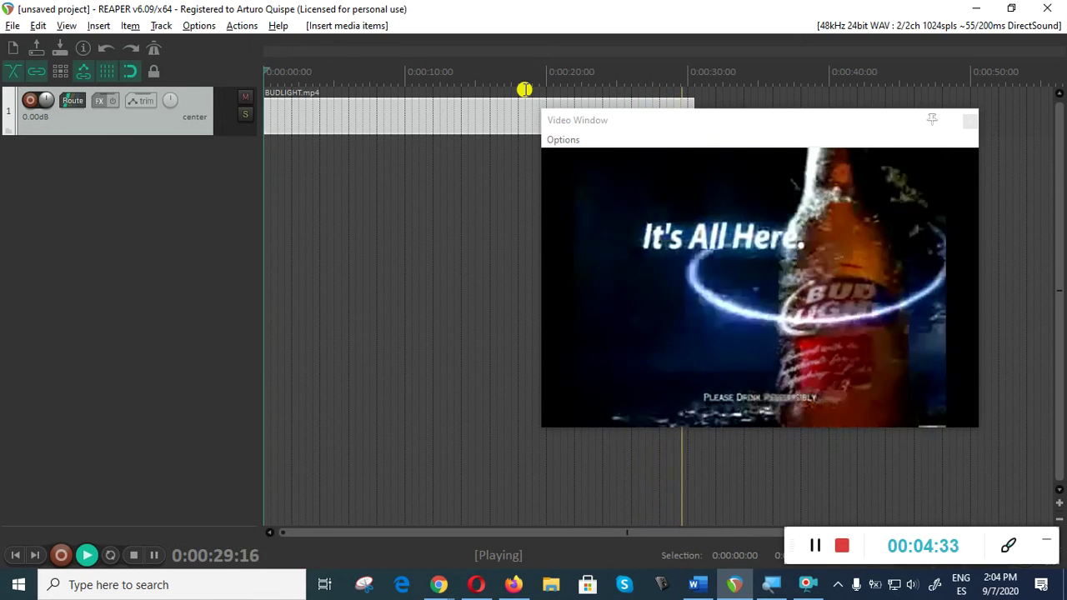
Step: Reposition the Video Window below the video track and return the edit cursor to the project start
{"action": "left_click_drag", "start_coordinate": [789, 124], "coordinate": [842, 177]}
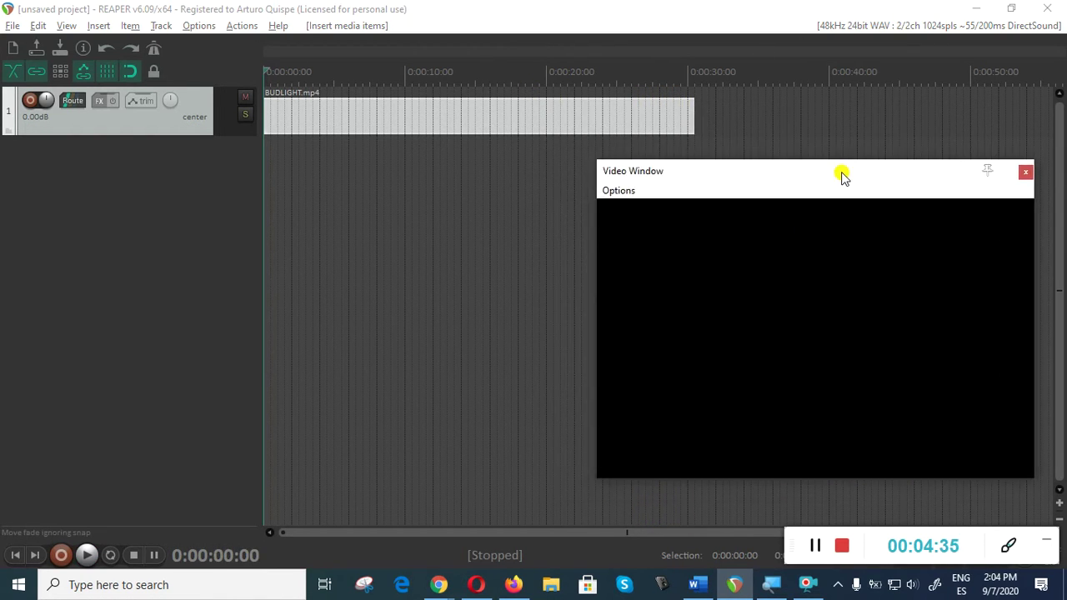
{"action": "left_click", "coordinate": [434, 172]}
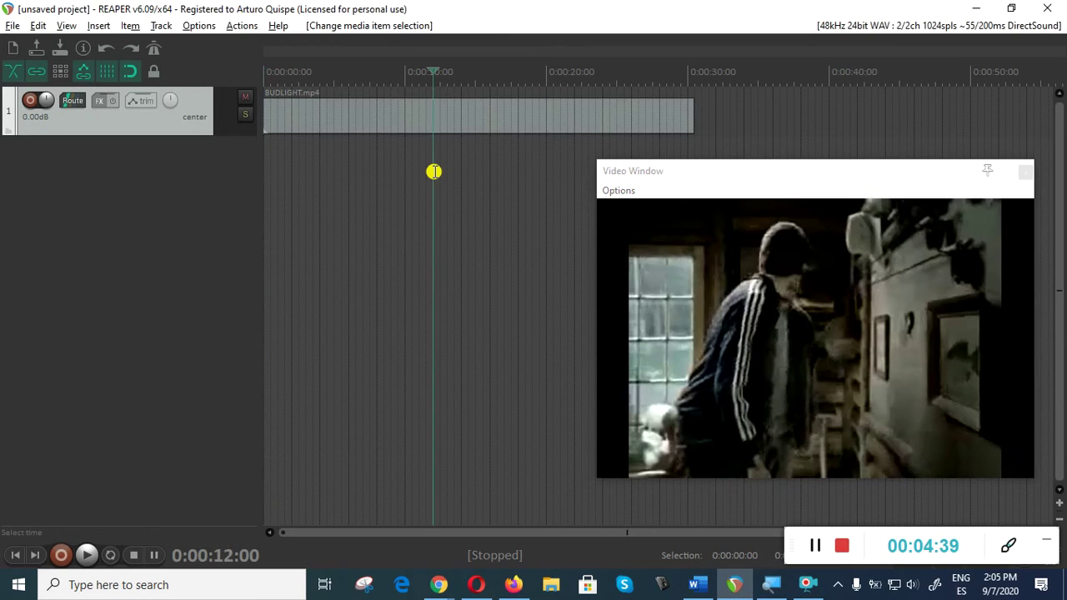
{"action": "key", "text": "Home"}
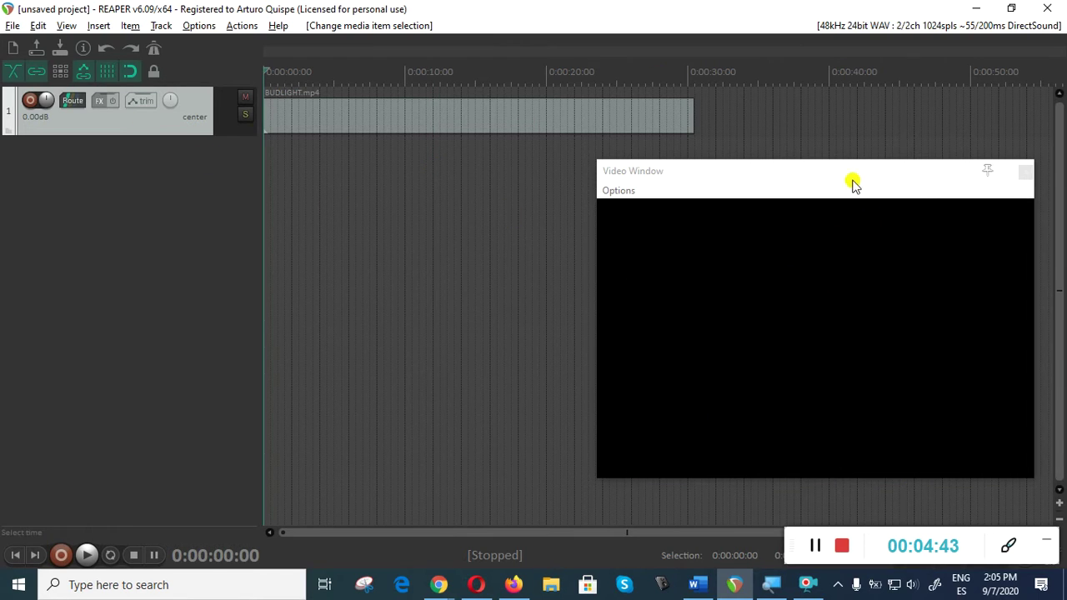
{"action": "left_click_drag", "start_coordinate": [853, 183], "coordinate": [843, 188]}
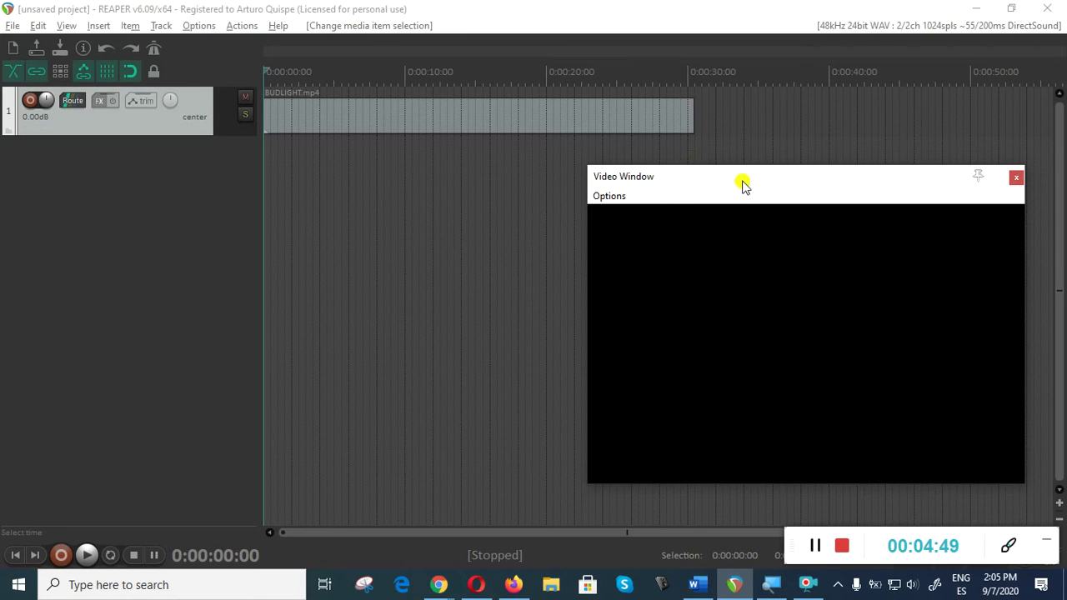
{"action": "left_click_drag", "start_coordinate": [743, 188], "coordinate": [736, 155]}
Step: Start saving the project and choose the LUNES 11AM folder inside TALLER DE SONIDO Y MUSICA > 2020-2 as its location
{"action": "left_click", "coordinate": [15, 26]}
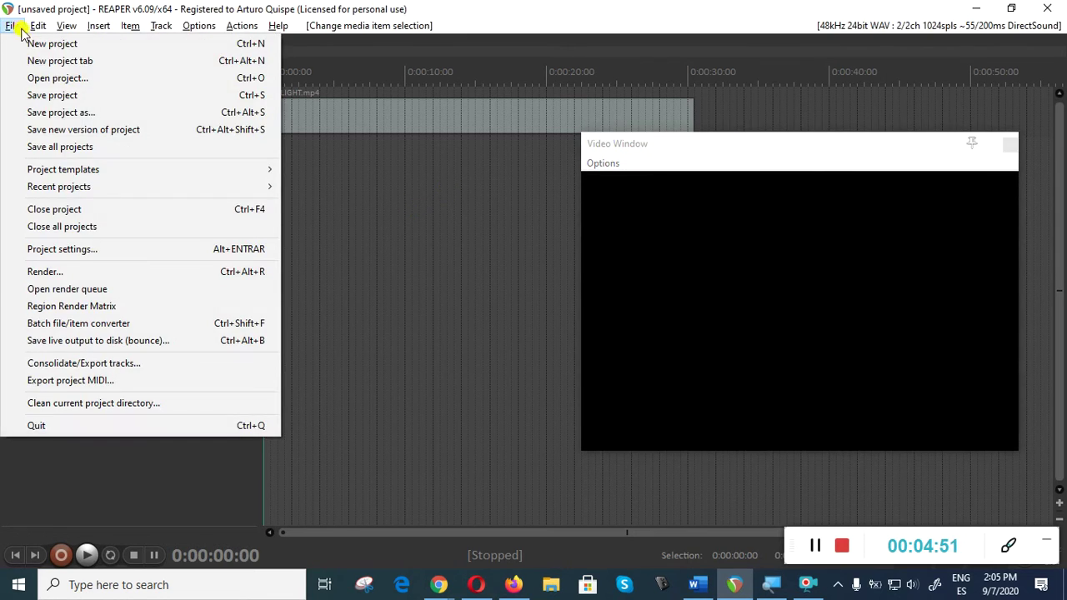
{"action": "left_click", "coordinate": [38, 95]}
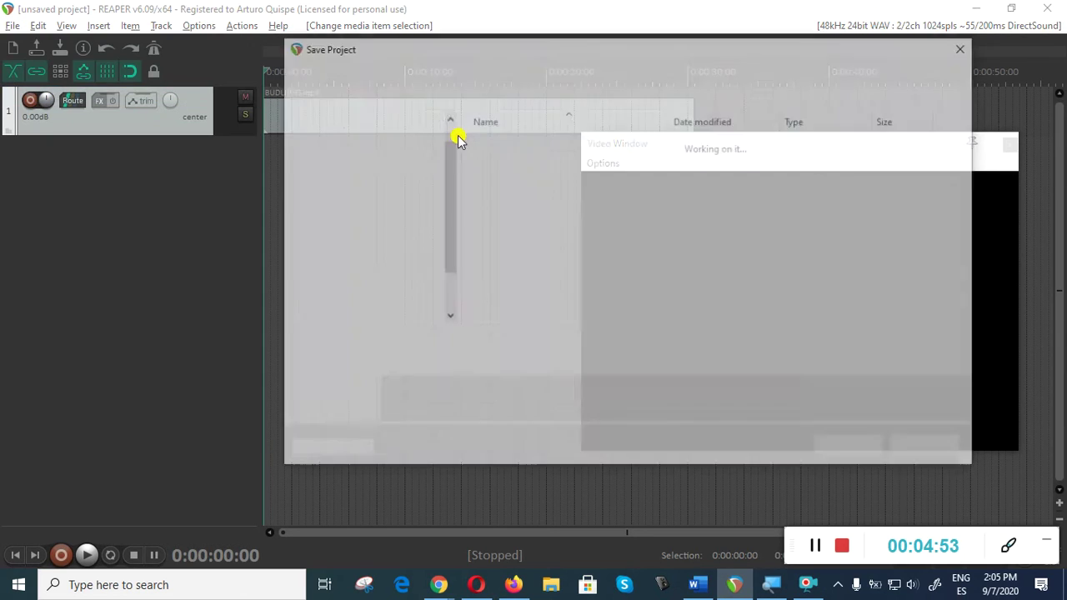
{"action": "left_click", "coordinate": [350, 72]}
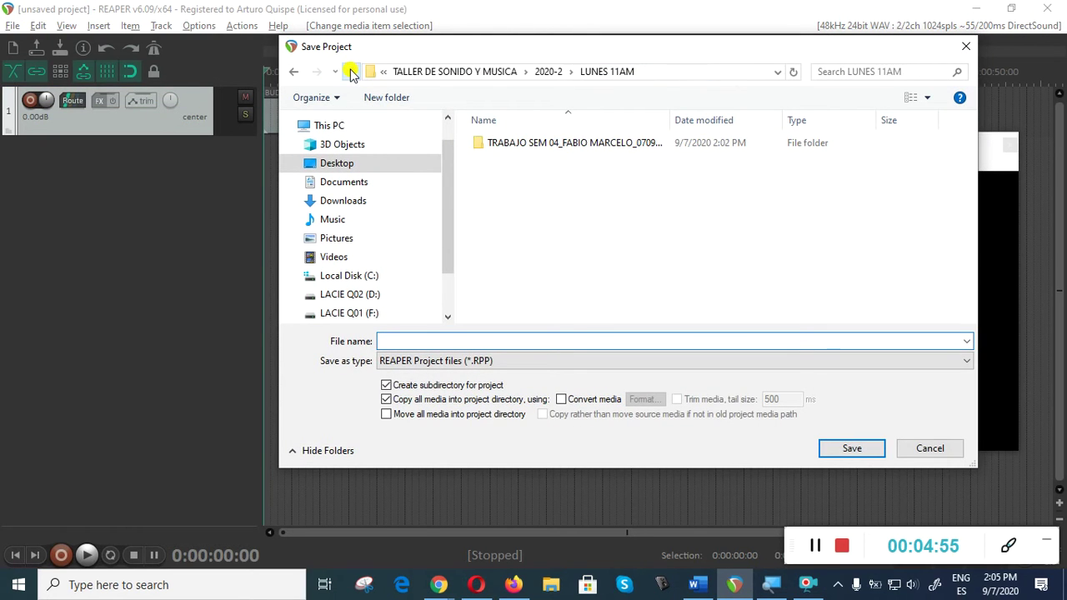
{"action": "left_click", "coordinate": [350, 72]}
{"action": "left_click", "coordinate": [350, 73]}
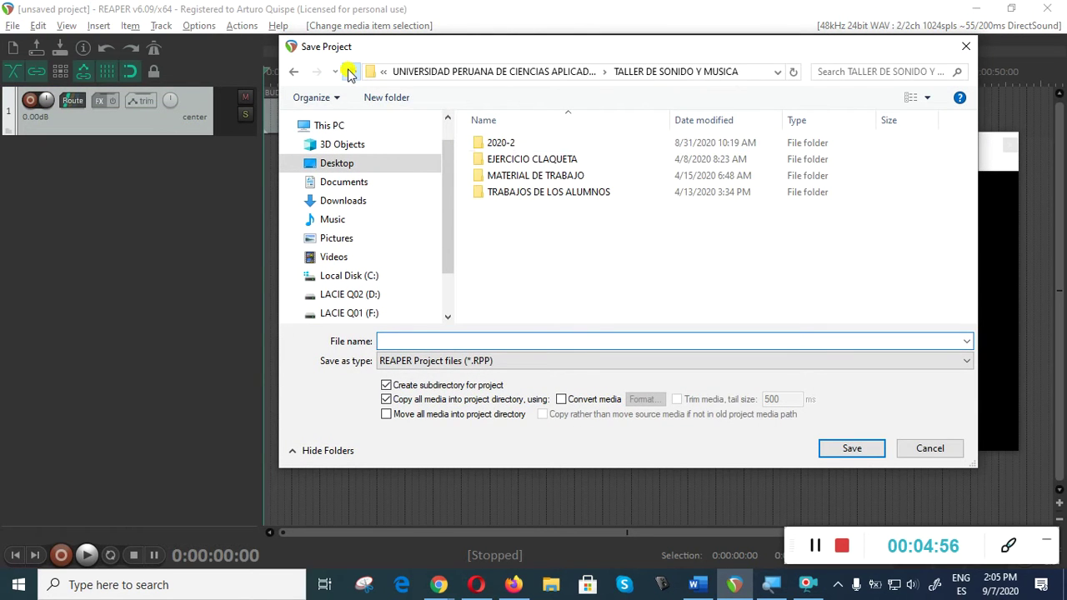
{"action": "double_click", "coordinate": [542, 193]}
{"action": "double_click", "coordinate": [540, 162]}
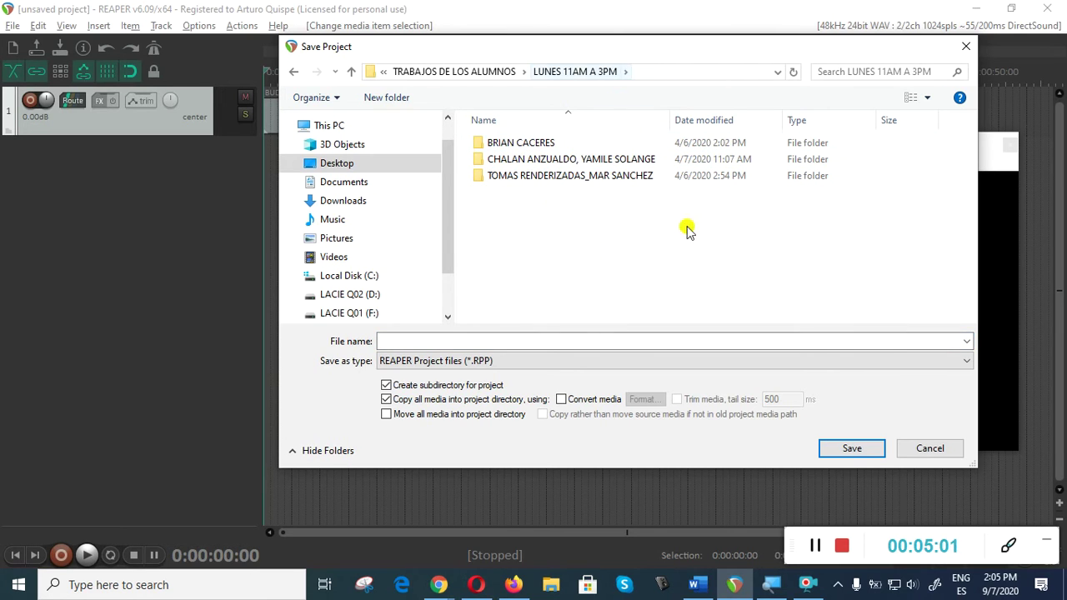
{"action": "left_click", "coordinate": [293, 71]}
{"action": "left_click", "coordinate": [291, 71]}
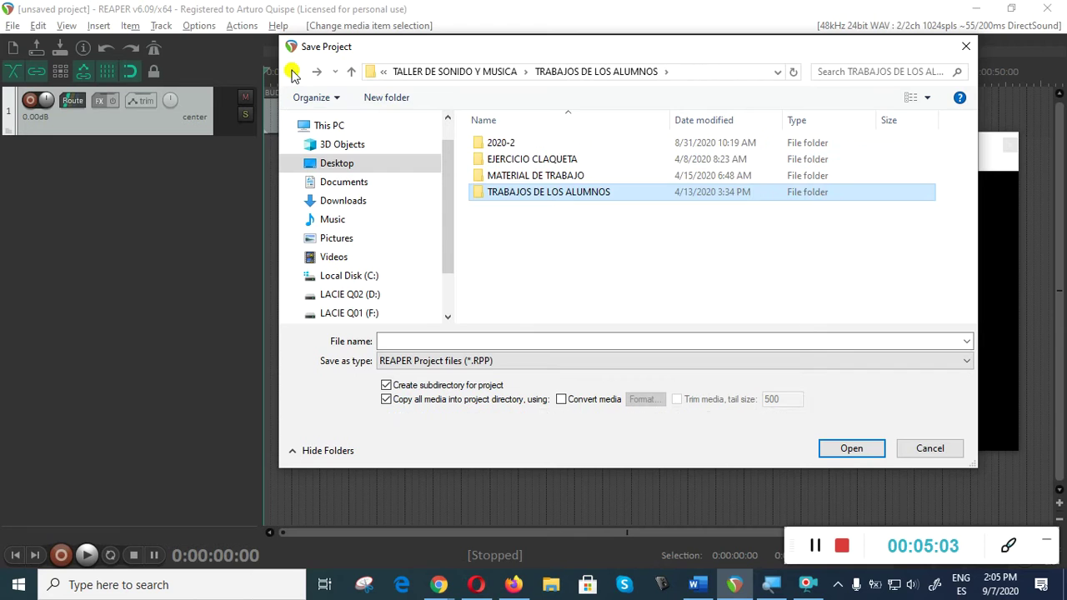
{"action": "double_click", "coordinate": [543, 143]}
{"action": "double_click", "coordinate": [534, 159]}
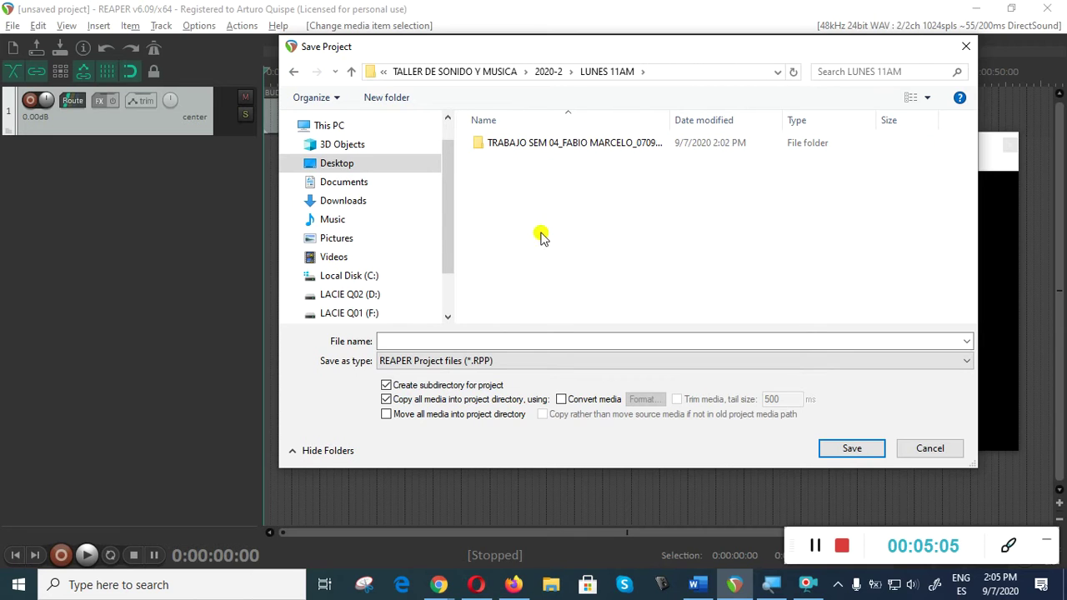
Step: Name the project TRABAJO SEM 04, the author's full name, 07092020 and 01, joined with underscores, and save it
{"action": "left_click", "coordinate": [471, 343]}
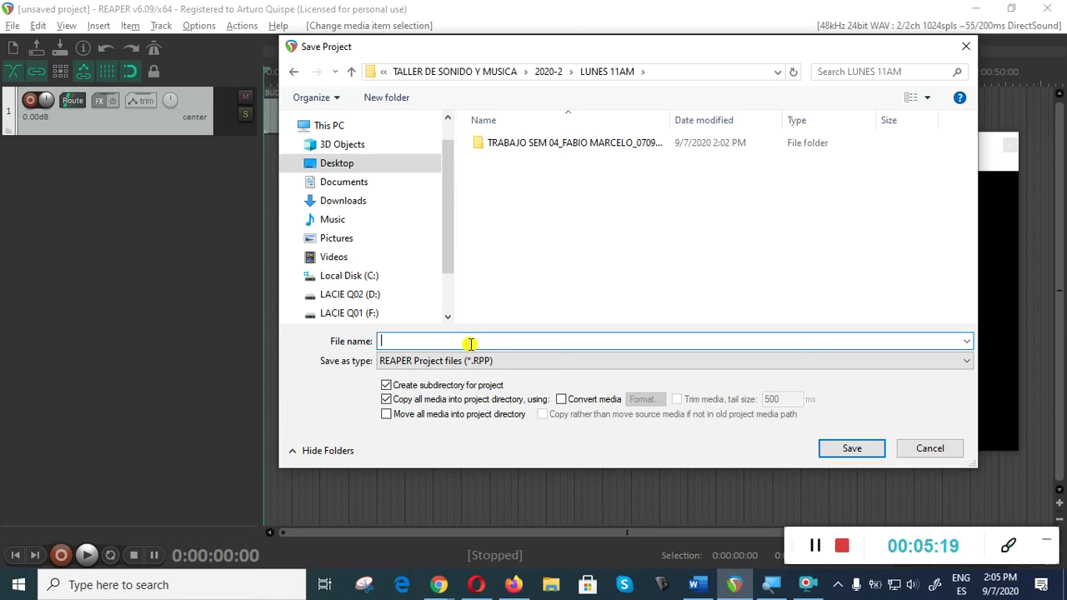
{"action": "type", "text": "R"}
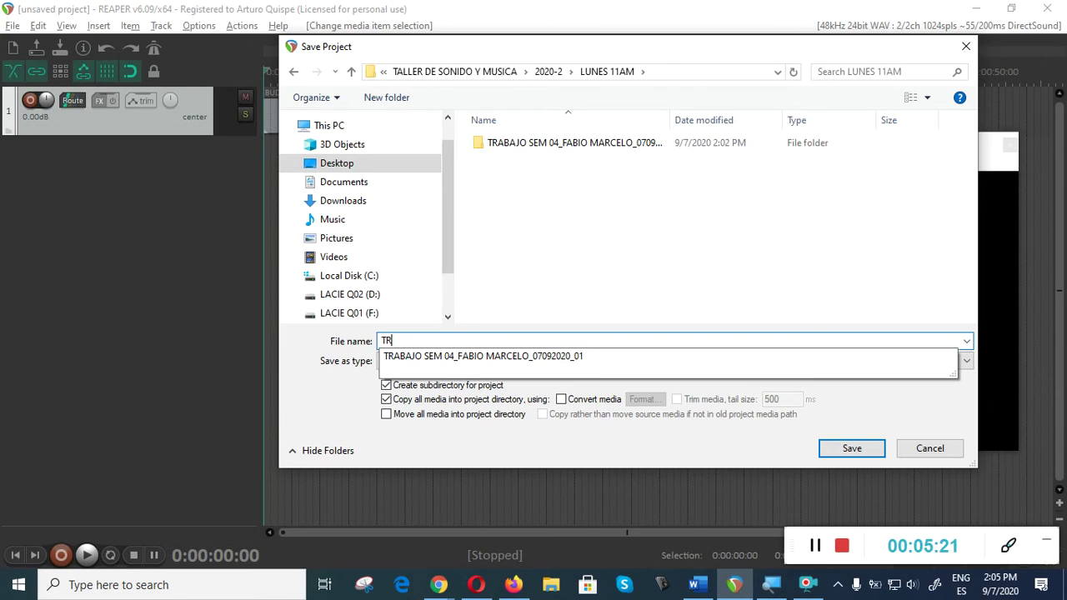
{"action": "type", "text": "ABAJO SEM 04_ARTURO Q"}
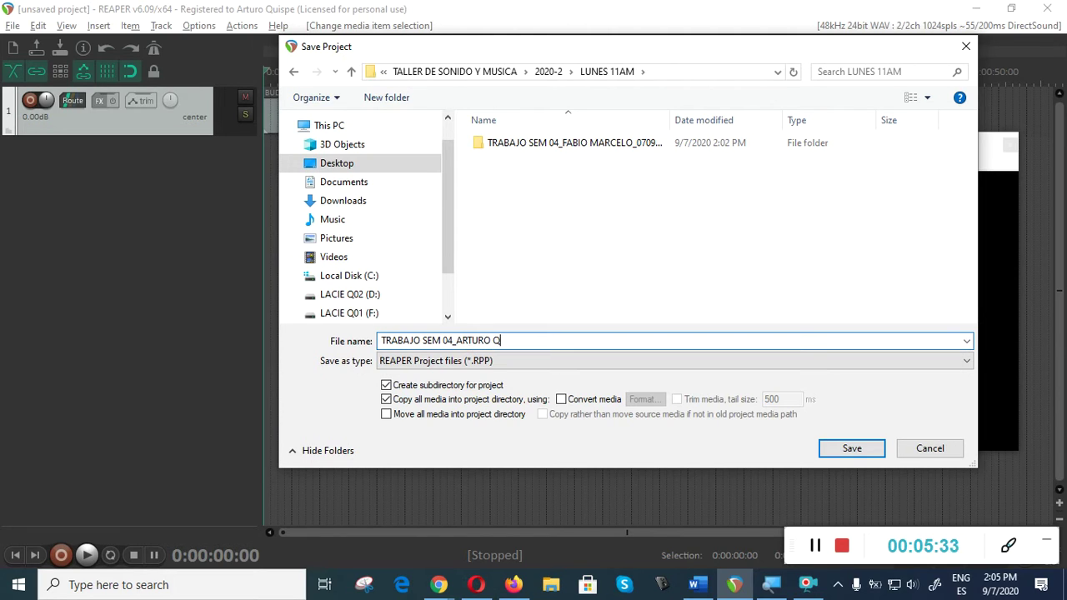
{"action": "key", "text": "BackSpace"}
{"action": "key", "text": "BackSpace"}
{"action": "type", "text": "_07092020_01"}
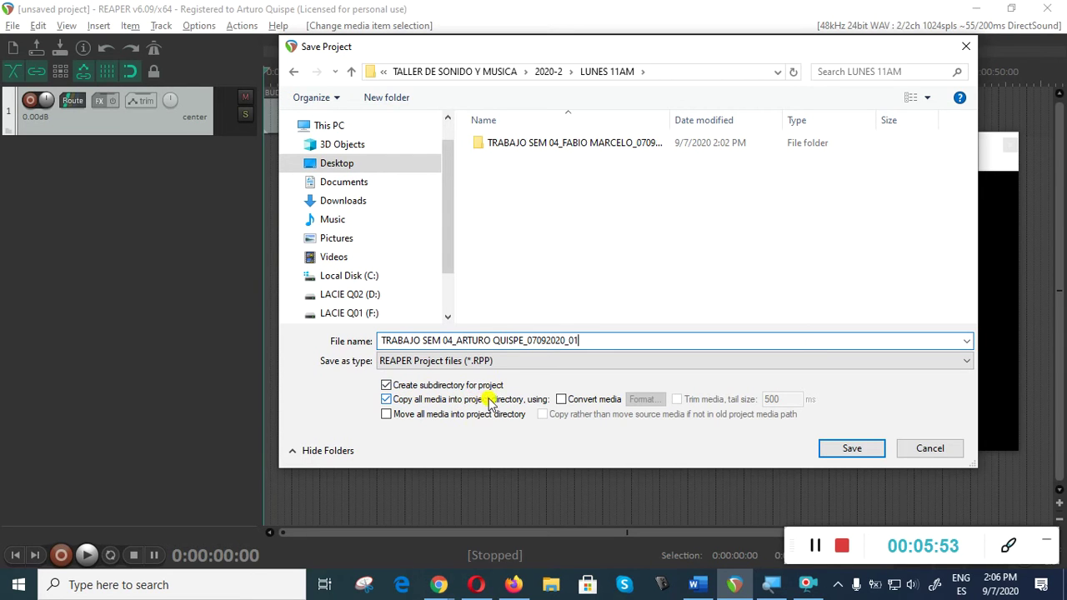
{"action": "left_click", "coordinate": [847, 449]}
Step: Move the Video Window closer to the start of the timeline and place the edit cursor at 0:00:02:00
{"action": "left_click_drag", "start_coordinate": [718, 151], "coordinate": [643, 98]}
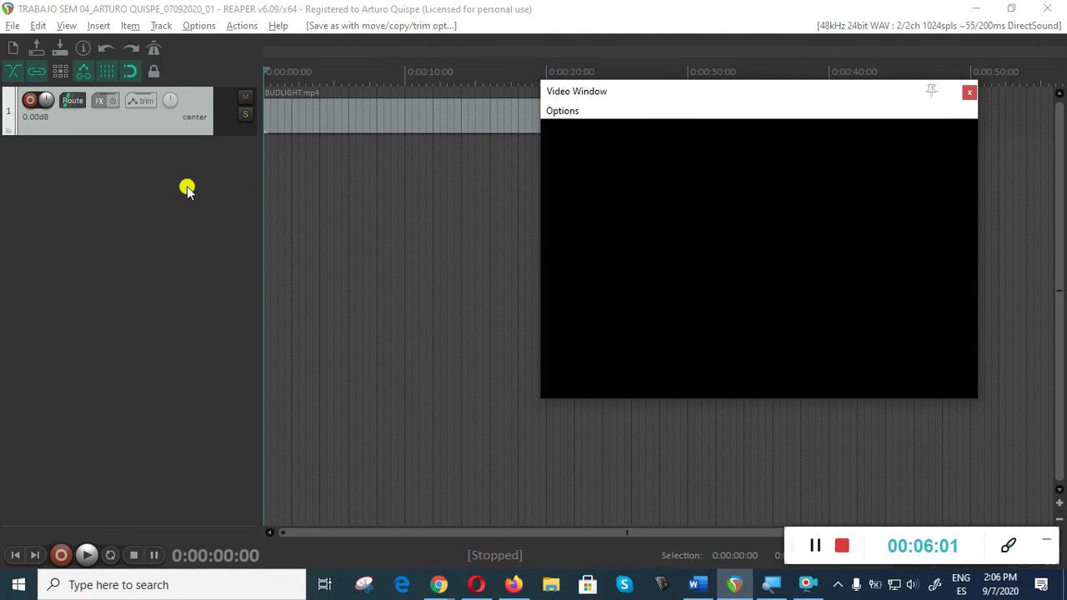
{"action": "left_click_drag", "start_coordinate": [642, 100], "coordinate": [567, 91]}
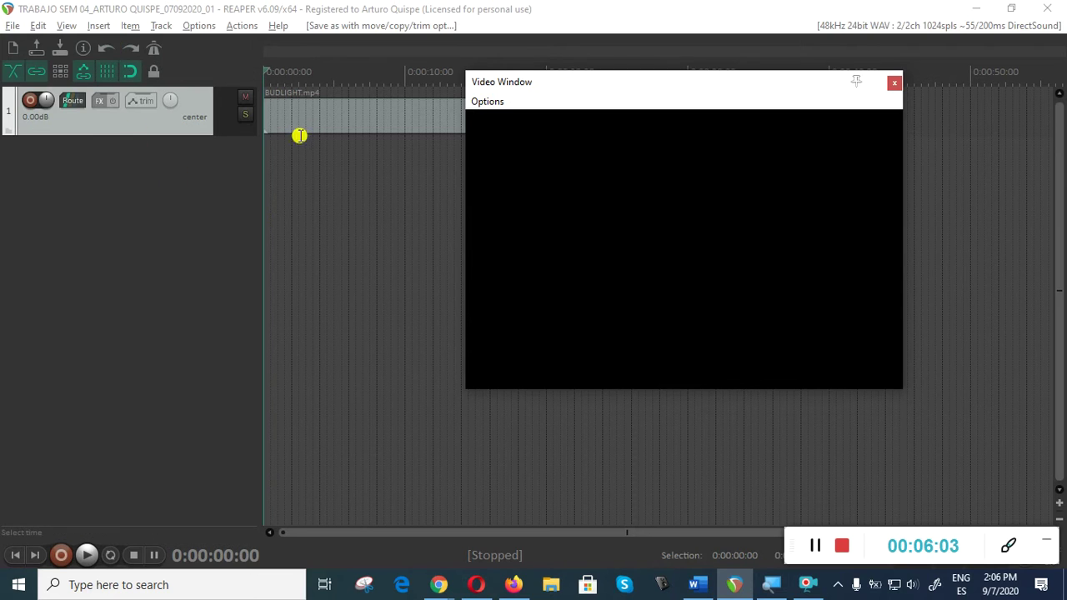
{"action": "left_click", "coordinate": [290, 77]}
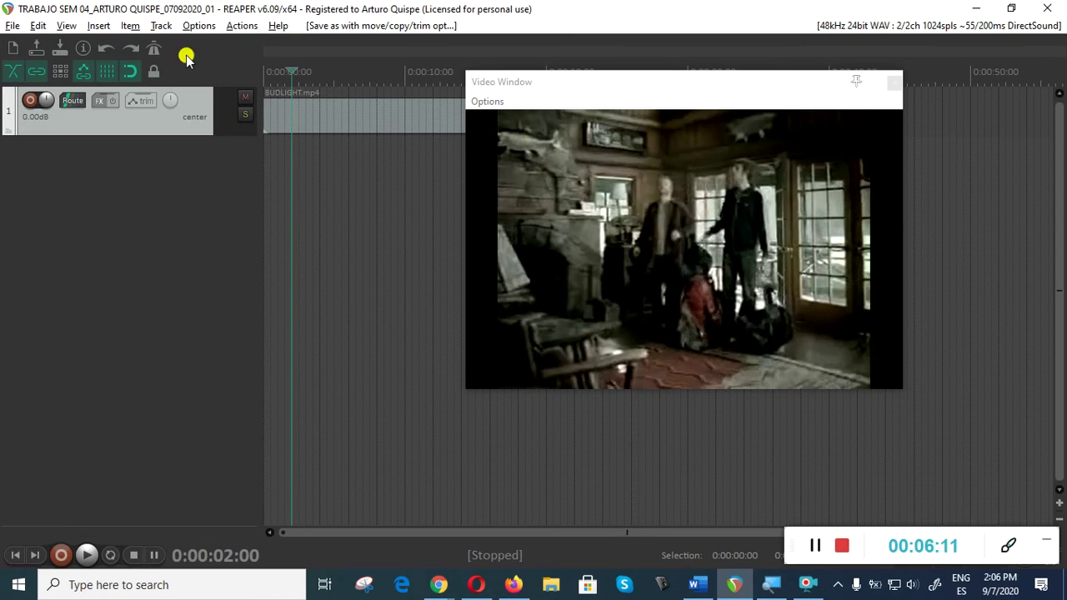
Step: Add a new track below the video and choose AMBIENTE BOSQUE.wav from BUDLIGHT SESSION > SFX as the media file to import
{"action": "left_click", "coordinate": [162, 27]}
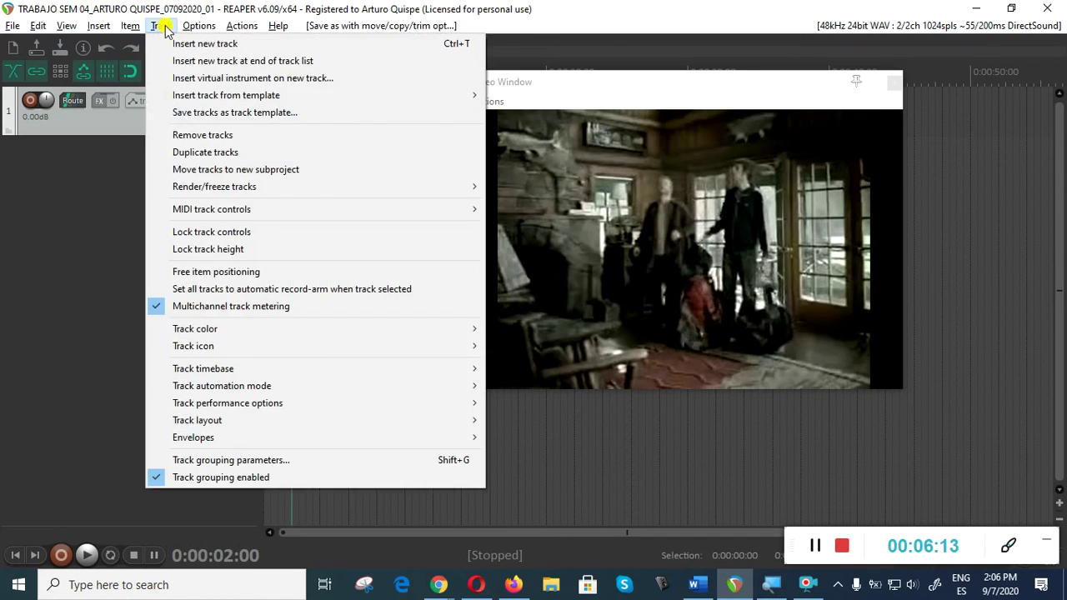
{"action": "left_click", "coordinate": [186, 45]}
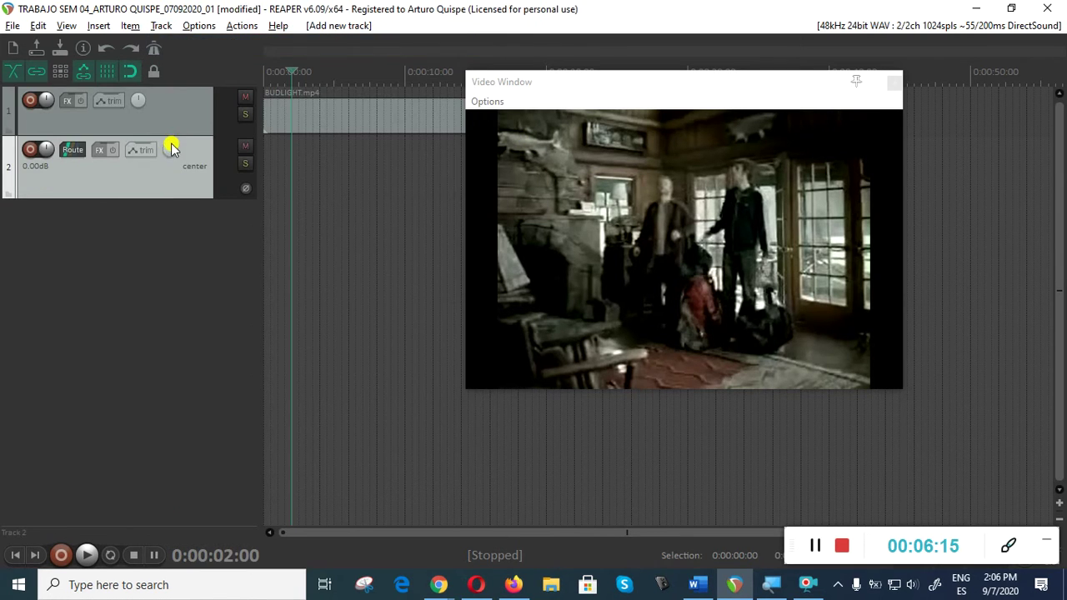
{"action": "left_click", "coordinate": [98, 25]}
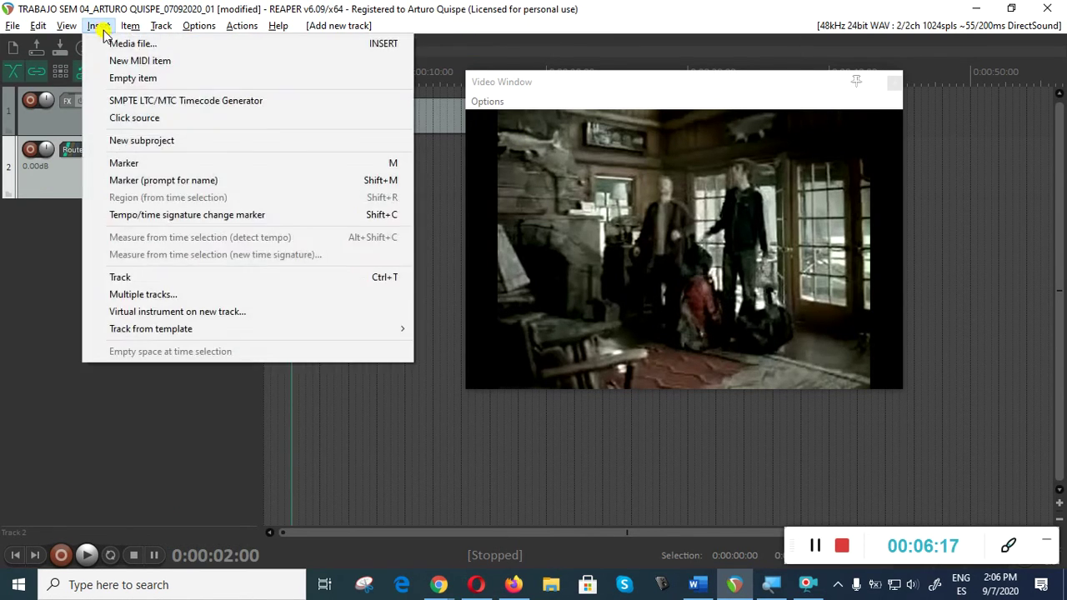
{"action": "left_click", "coordinate": [108, 43]}
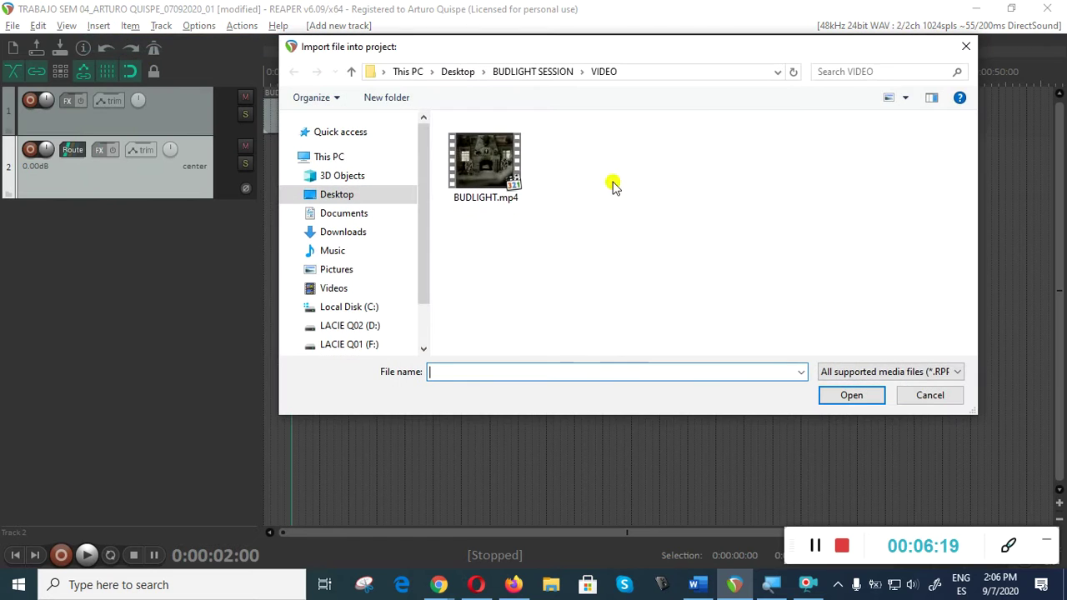
{"action": "left_click", "coordinate": [354, 73]}
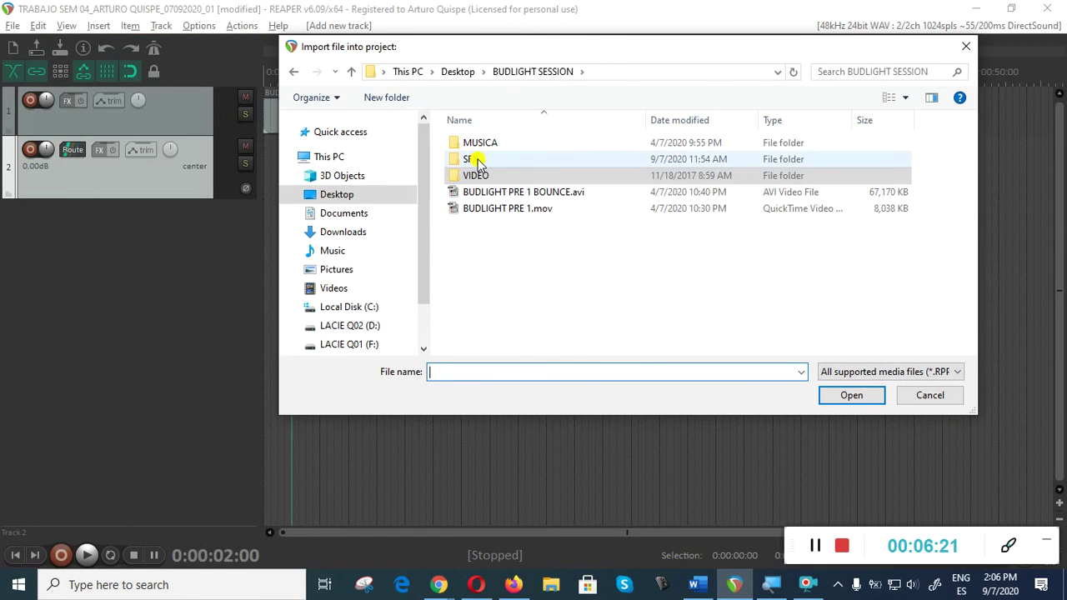
{"action": "double_click", "coordinate": [472, 162]}
{"action": "left_click", "coordinate": [517, 144]}
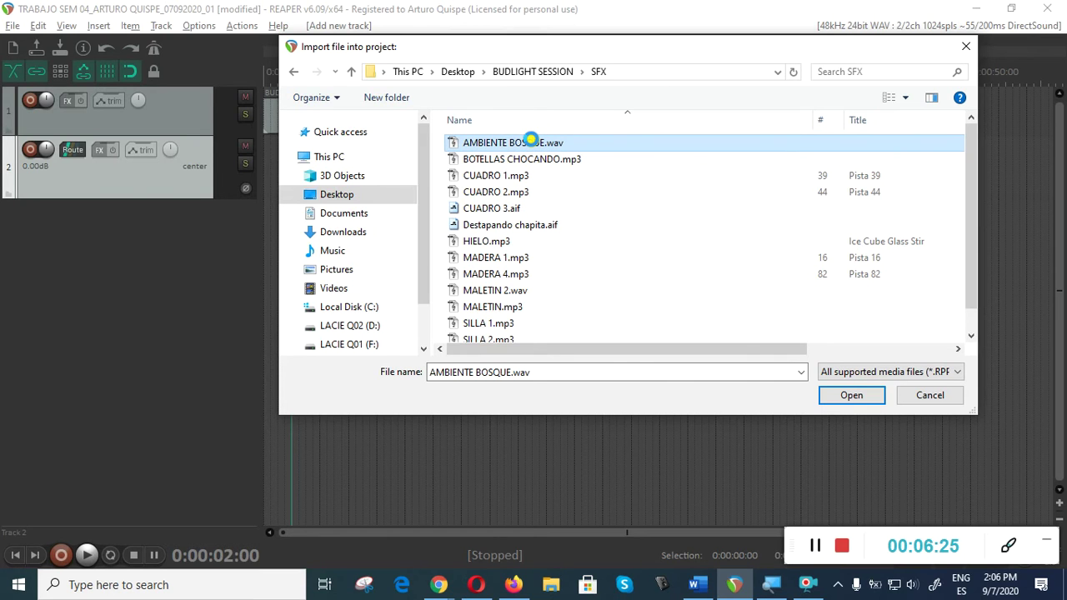
Step: Preview AMBIENTE BOSQUE.wav in the MPC-HC (x64) player from the import dialog, and close the player
{"action": "right_click", "coordinate": [531, 142]}
{"action": "mouse_move", "coordinate": [357, 307]}
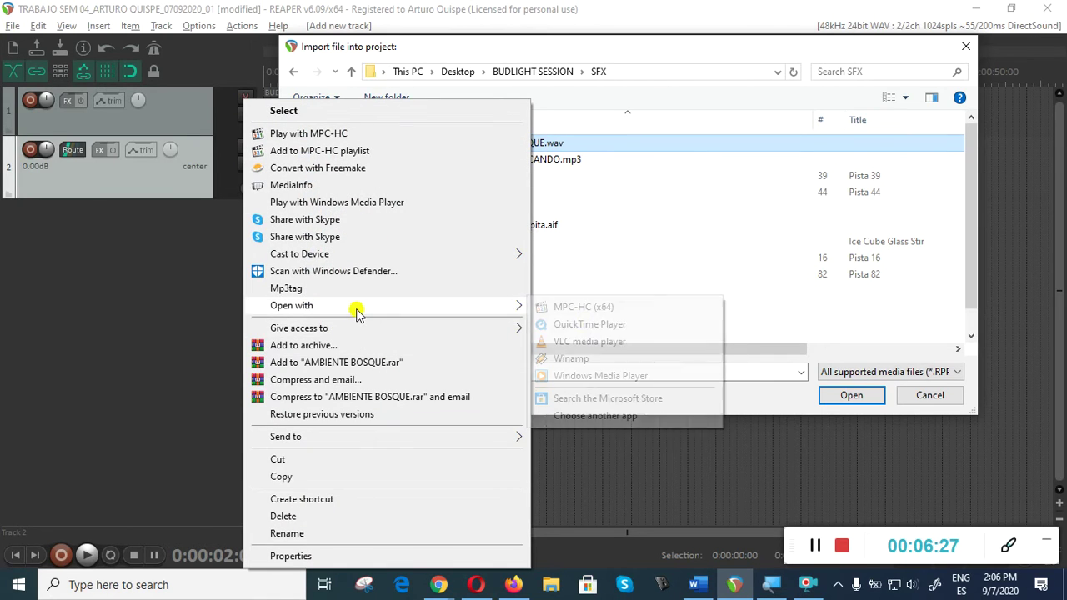
{"action": "left_click", "coordinate": [602, 308]}
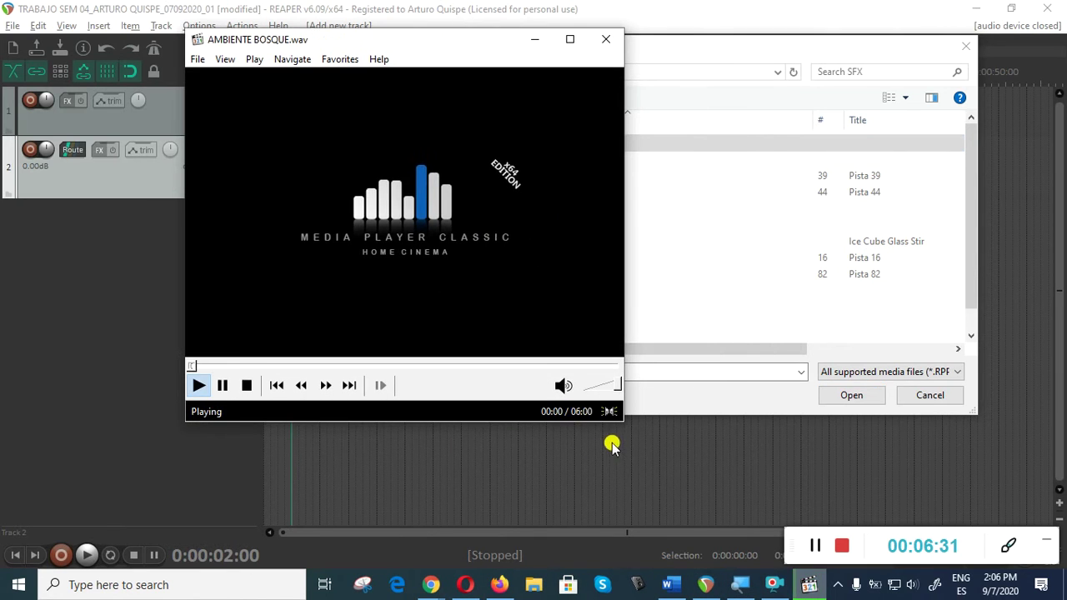
{"action": "left_click_drag", "start_coordinate": [622, 420], "coordinate": [650, 282]}
{"action": "left_click_drag", "start_coordinate": [490, 53], "coordinate": [658, 111]}
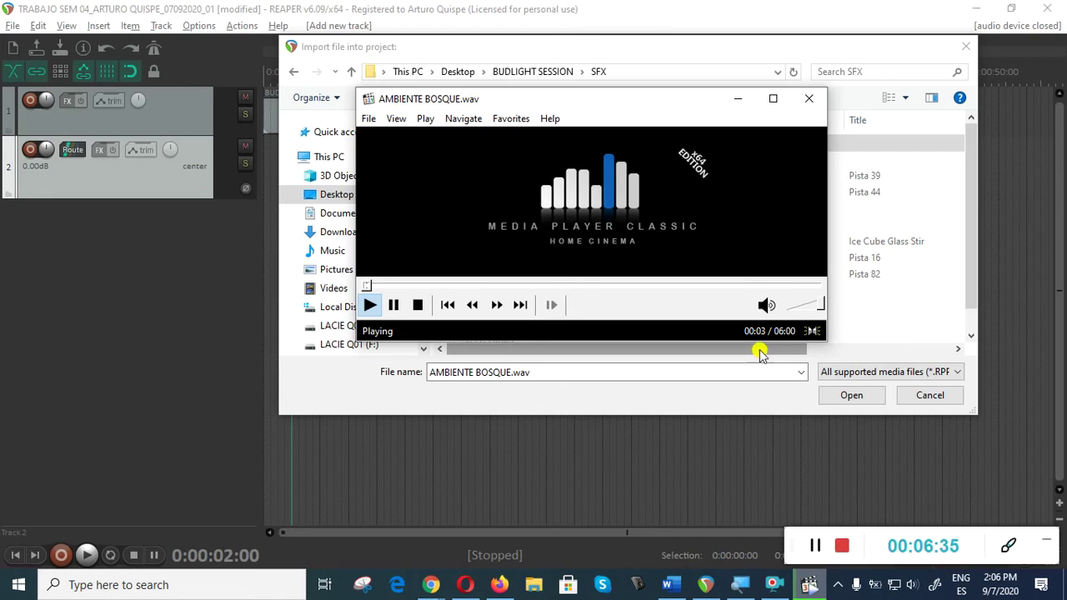
{"action": "left_click", "coordinate": [808, 98]}
Step: Import AMBIENTE BOSQUE.wav onto the new track, return to the project start and move the Video Window below the tracks
{"action": "double_click", "coordinate": [543, 146]}
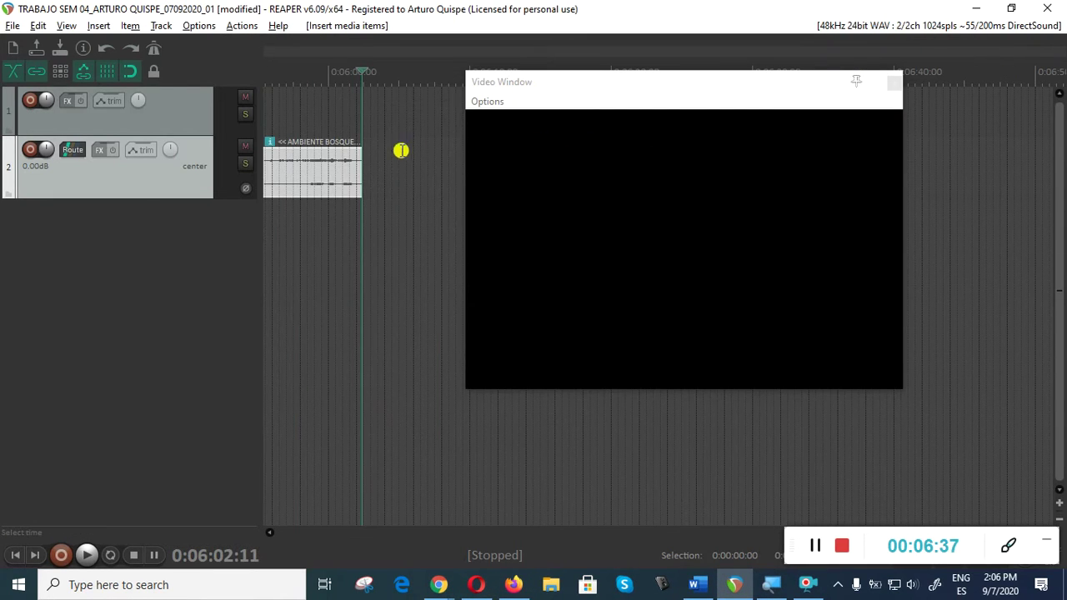
{"action": "key", "text": "Home"}
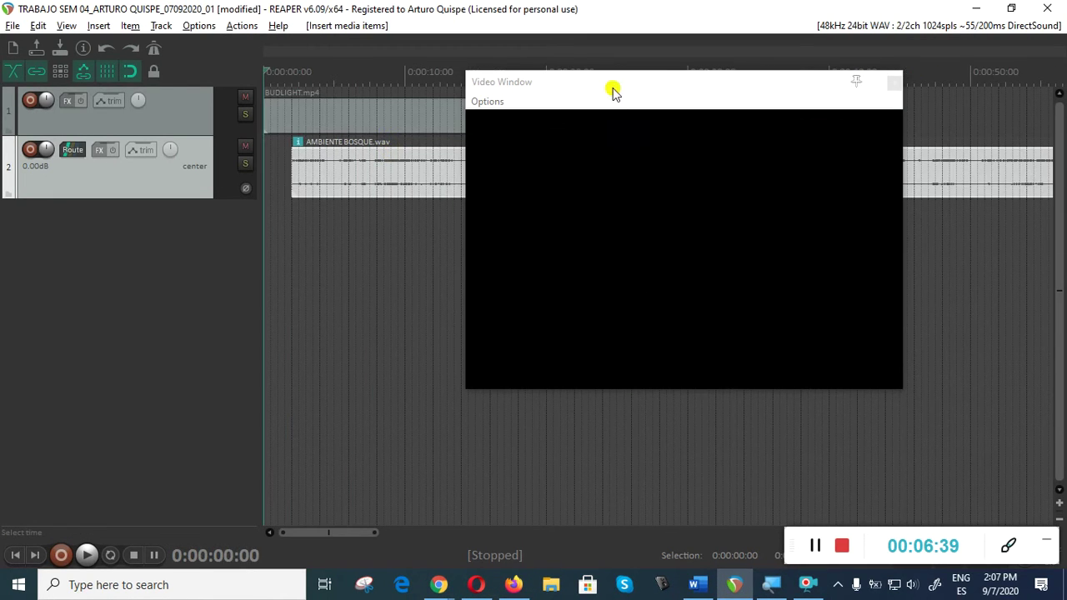
{"action": "left_click_drag", "start_coordinate": [612, 90], "coordinate": [623, 272]}
{"action": "scroll", "coordinate": [405, 180], "scroll_direction": "down", "scroll_amount": 6}
{"action": "scroll", "coordinate": [412, 183], "scroll_direction": "up", "scroll_amount": 2}
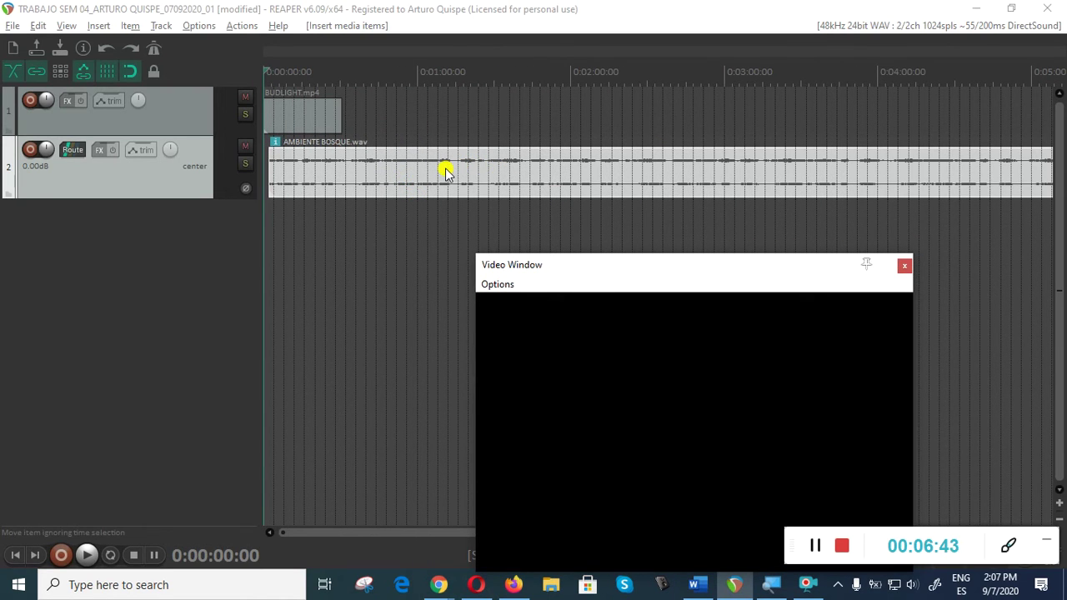
Step: Split the AMBIENTE BOSQUE.wav item at 0:01:00:00 and delete the portion before the split
{"action": "left_click", "coordinate": [445, 171]}
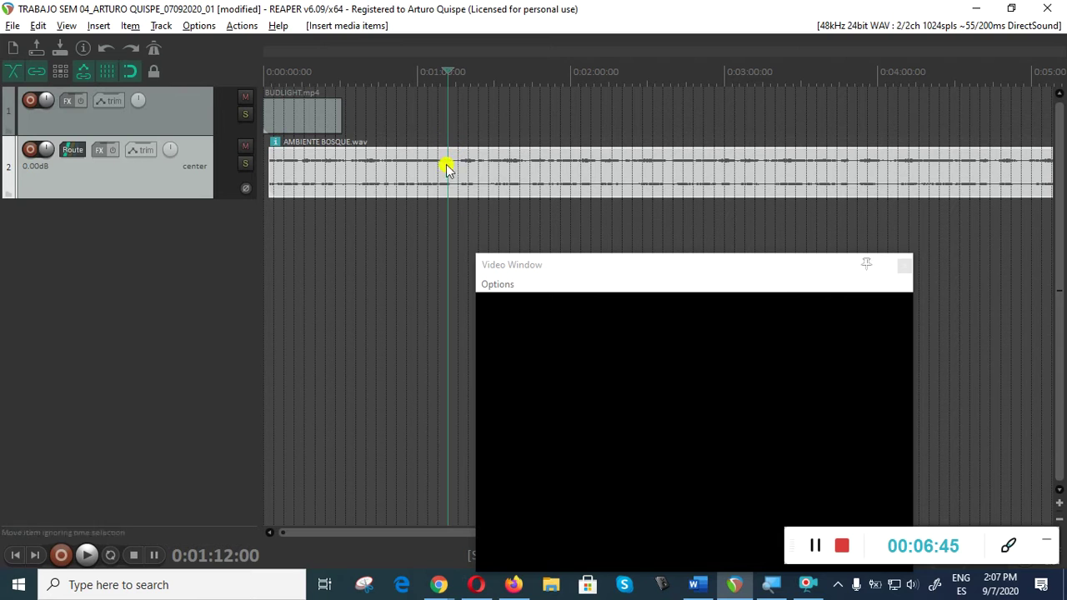
{"action": "left_click", "coordinate": [420, 177]}
{"action": "double_click", "coordinate": [422, 168]}
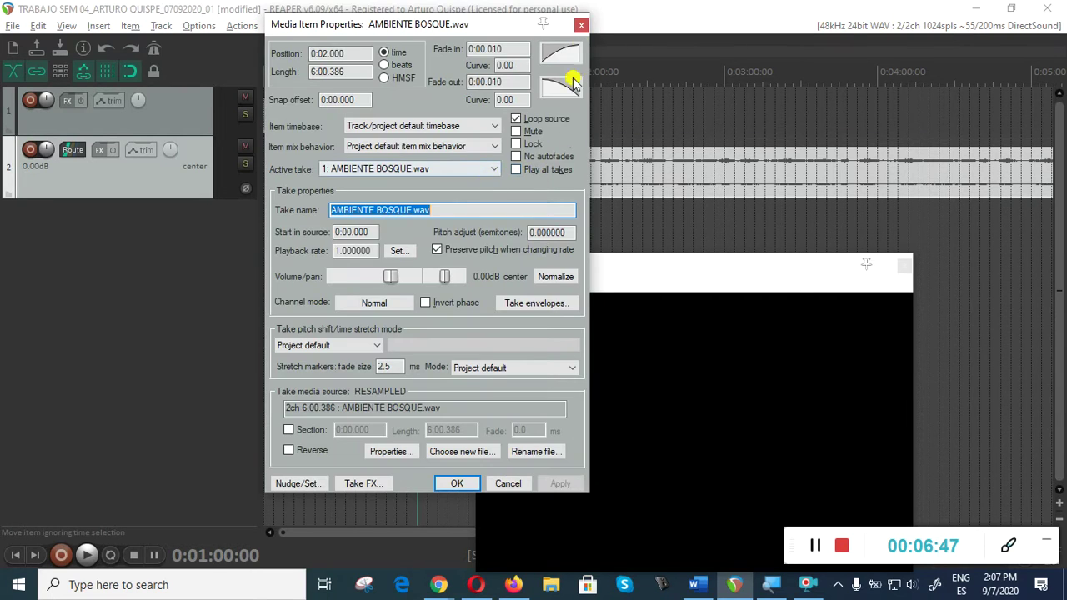
{"action": "left_click", "coordinate": [590, 24]}
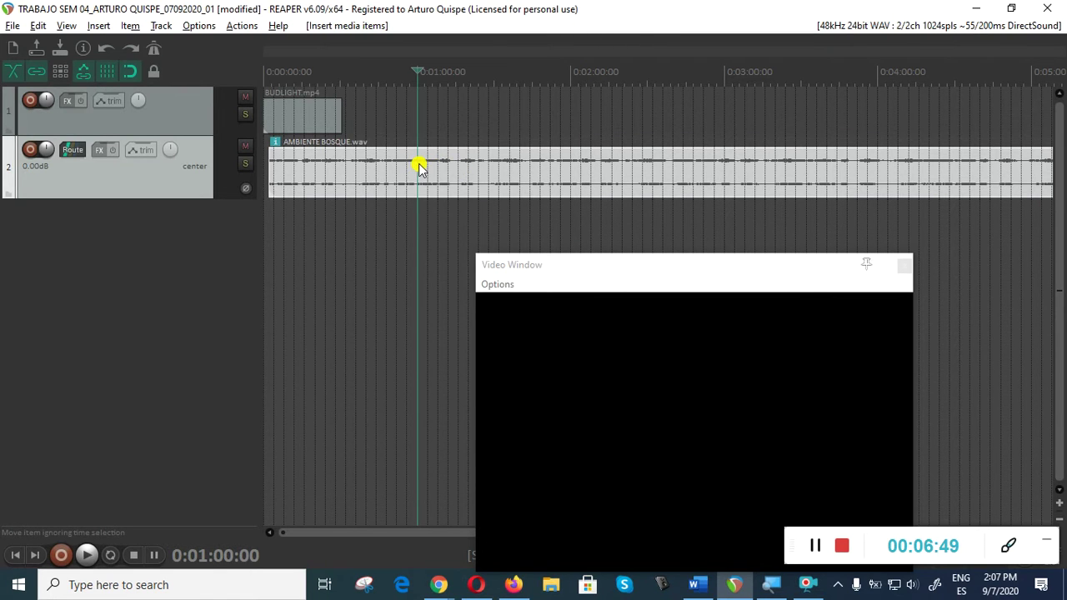
{"action": "key", "text": "s"}
{"action": "left_click", "coordinate": [380, 171]}
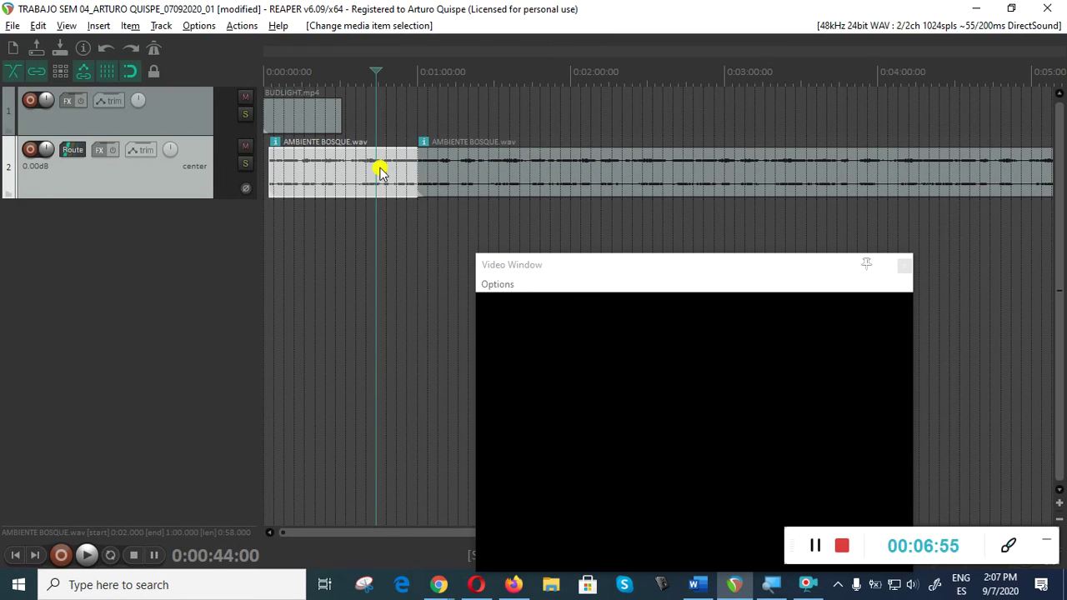
{"action": "key", "text": "Delete"}
Step: Move the remaining AMBIENTE BOSQUE.wav item to the project start and return the edit cursor there
{"action": "left_click_drag", "start_coordinate": [638, 182], "coordinate": [361, 175]}
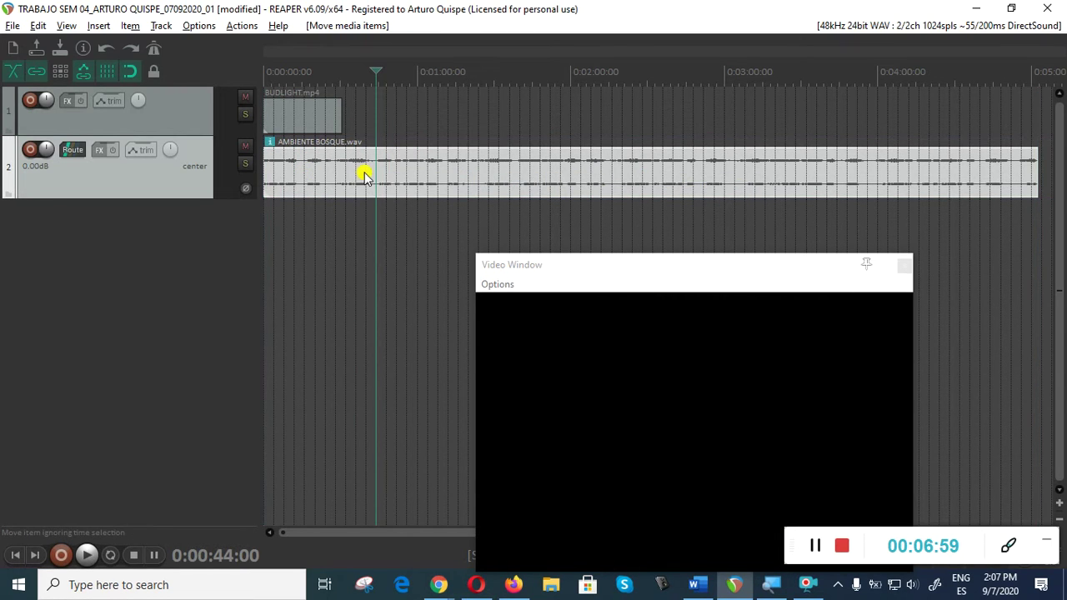
{"action": "key", "text": "Home"}
{"action": "scroll", "coordinate": [389, 203], "scroll_direction": "up", "scroll_amount": 8}
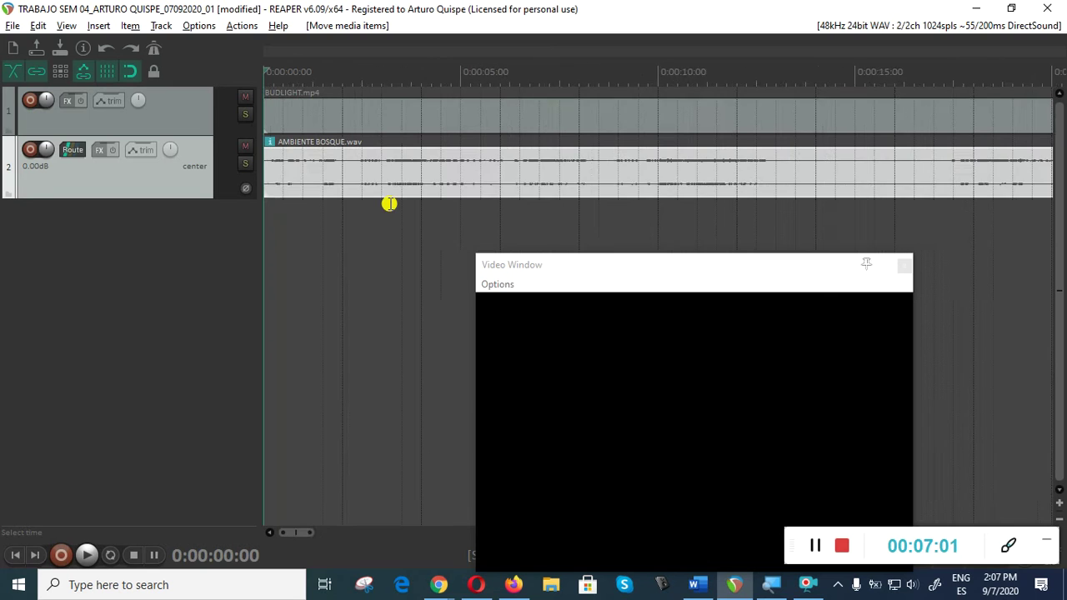
{"action": "scroll", "coordinate": [389, 204], "scroll_direction": "up", "scroll_amount": 3}
{"action": "scroll", "coordinate": [389, 203], "scroll_direction": "down", "scroll_amount": 3}
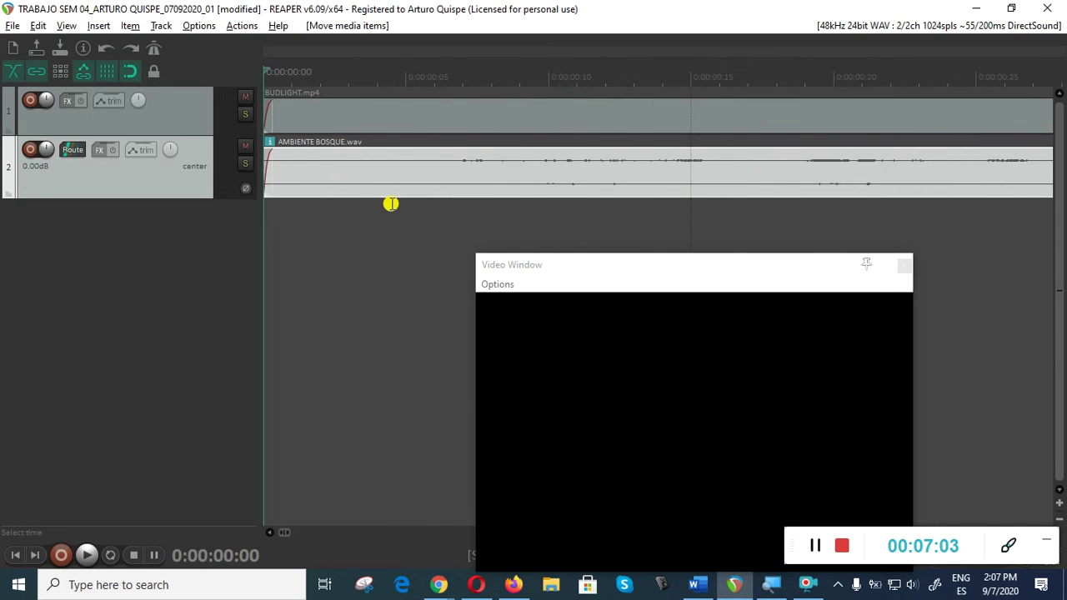
Step: Play the opening of the forest ambience with the video from the project start, and stop playback
{"action": "key", "text": "space"}
{"action": "key", "text": "space"}
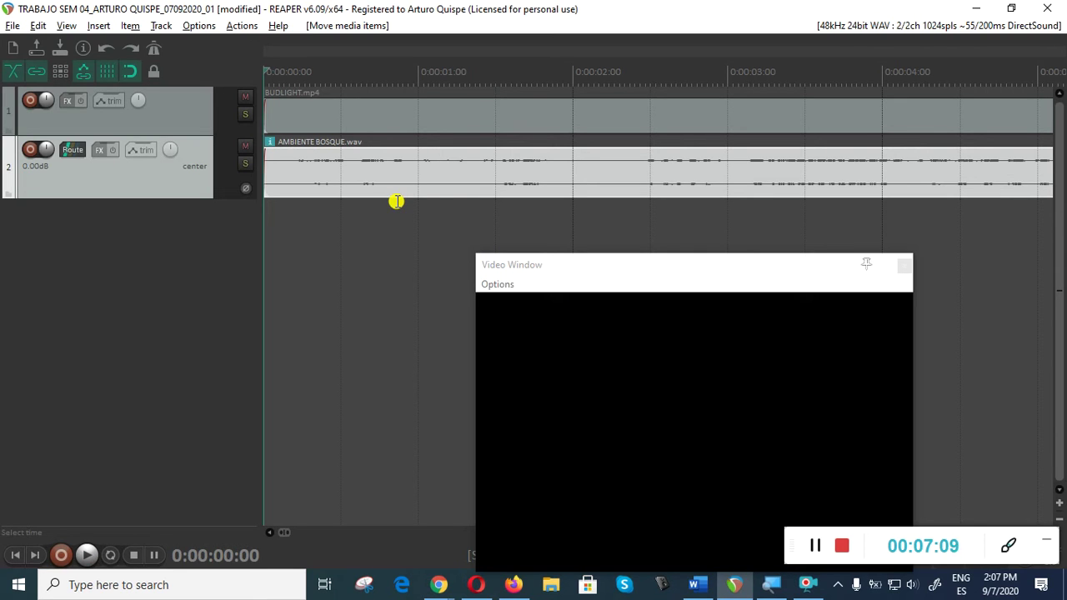
{"action": "key", "text": "space"}
{"action": "key", "text": "space"}
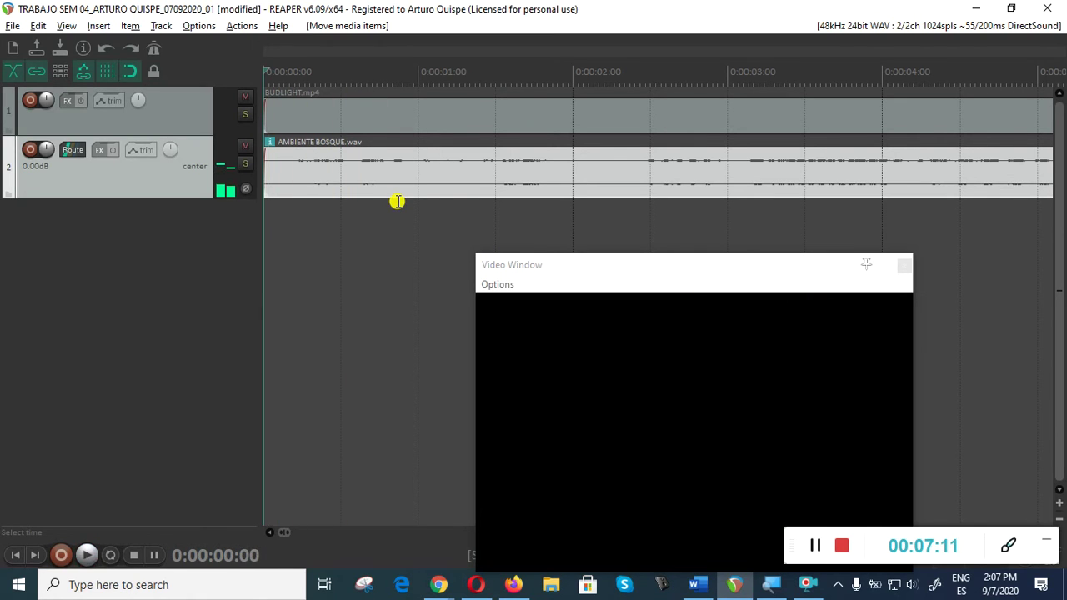
Step: Show the Big Clock, enlarge it below the tracks and reposition the Video Window so both windows fit beside the timeline start
{"action": "left_click_drag", "start_coordinate": [678, 267], "coordinate": [674, 135]}
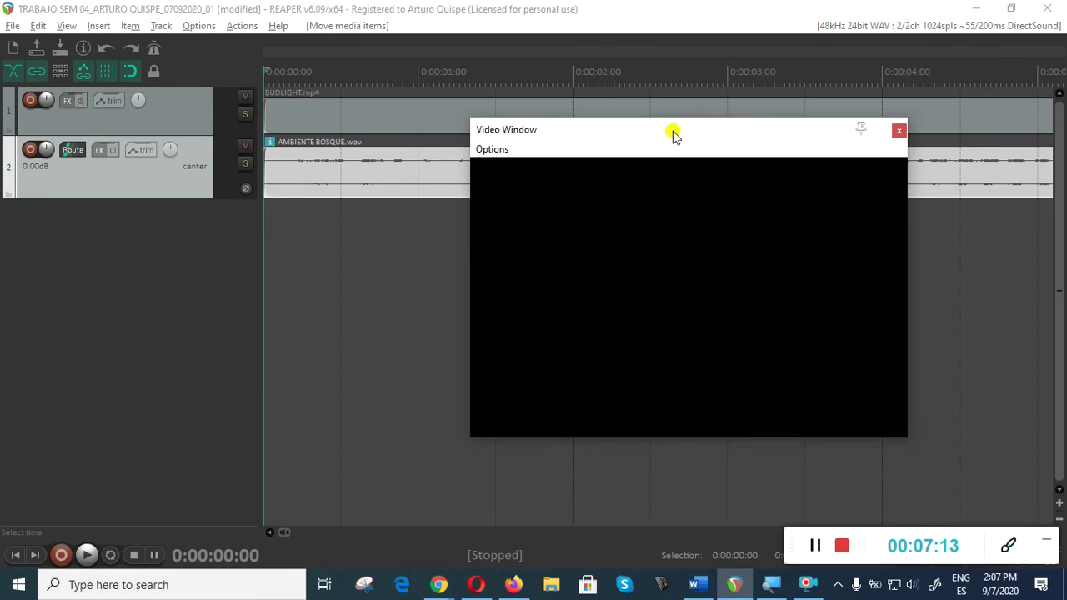
{"action": "left_click", "coordinate": [67, 25]}
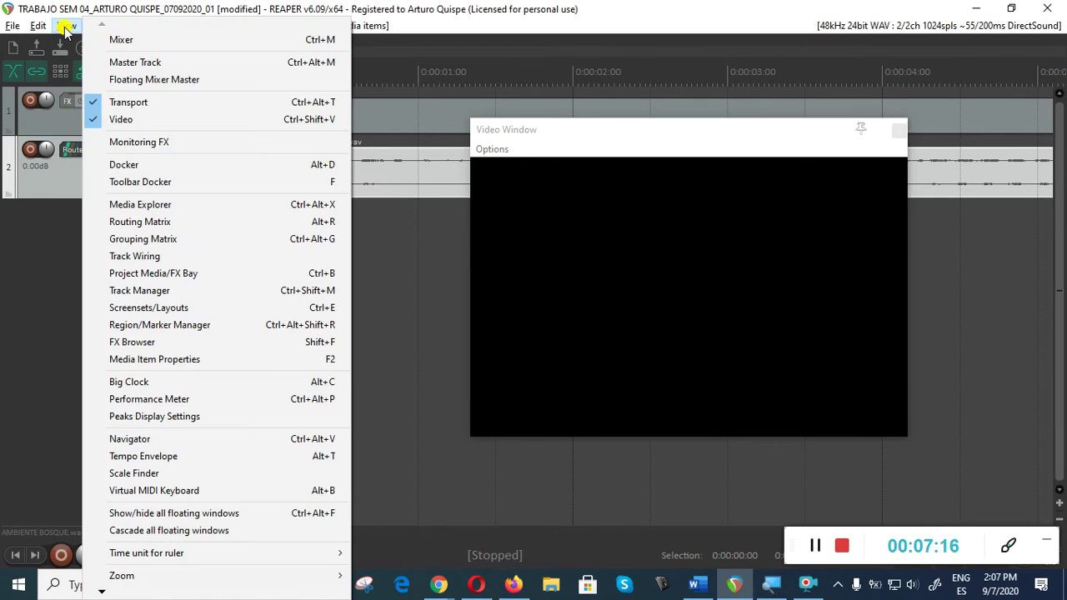
{"action": "left_click", "coordinate": [130, 382]}
{"action": "left_click_drag", "start_coordinate": [477, 431], "coordinate": [382, 274]}
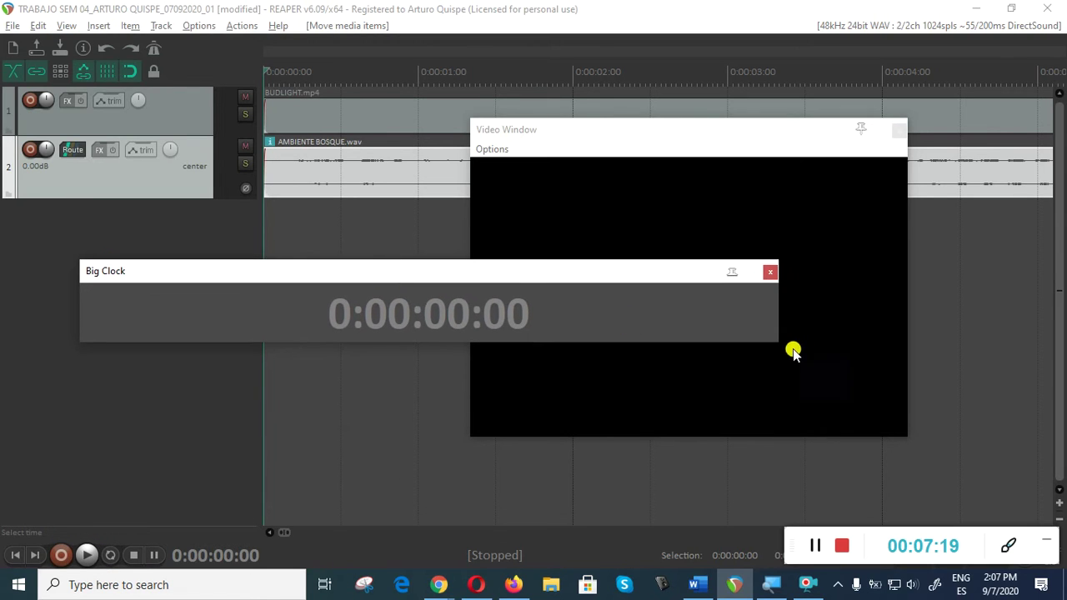
{"action": "left_click_drag", "start_coordinate": [777, 342], "coordinate": [662, 487]}
{"action": "left_click_drag", "start_coordinate": [481, 260], "coordinate": [481, 395]}
{"action": "left_click", "coordinate": [652, 115]}
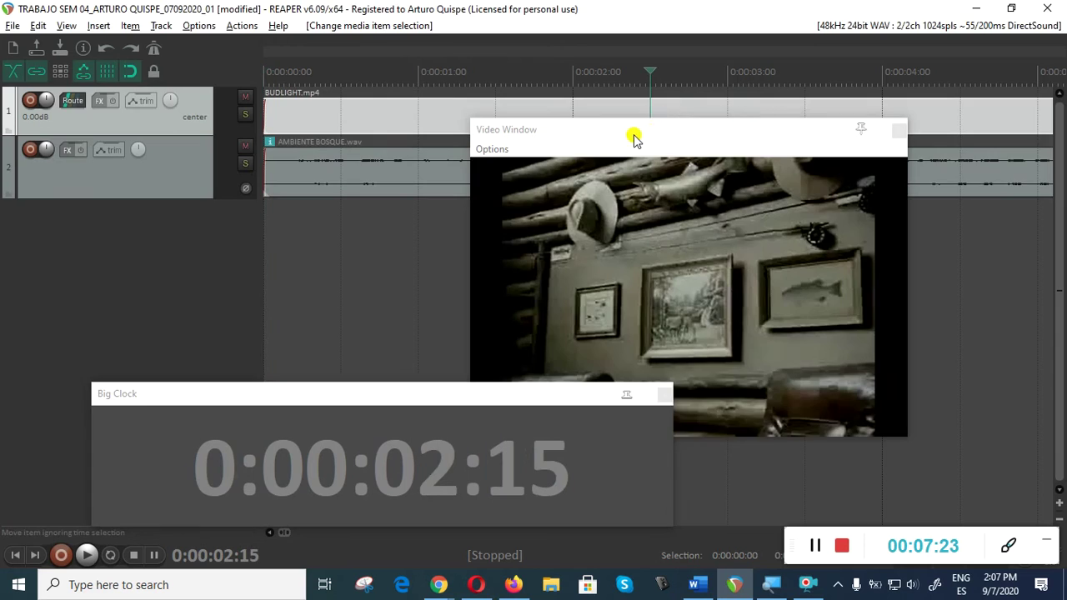
{"action": "left_click_drag", "start_coordinate": [633, 140], "coordinate": [770, 86]}
Step: Turn off snapping, try placing the edit cursor at 0:00:00:05, and return it to the project start
{"action": "left_click", "coordinate": [422, 171]}
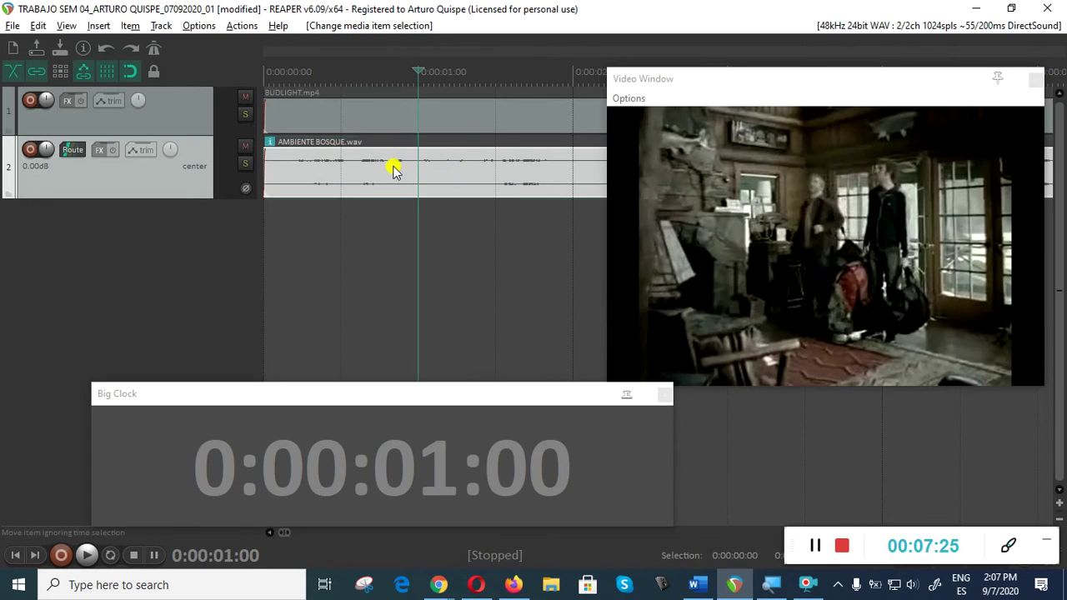
{"action": "left_click", "coordinate": [338, 175]}
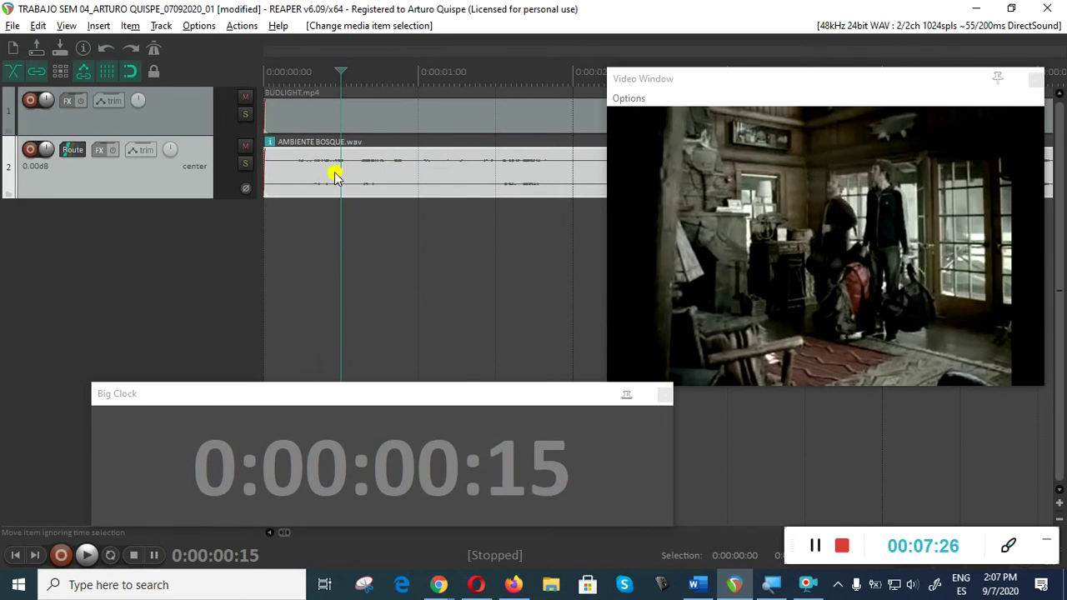
{"action": "left_click", "coordinate": [283, 181]}
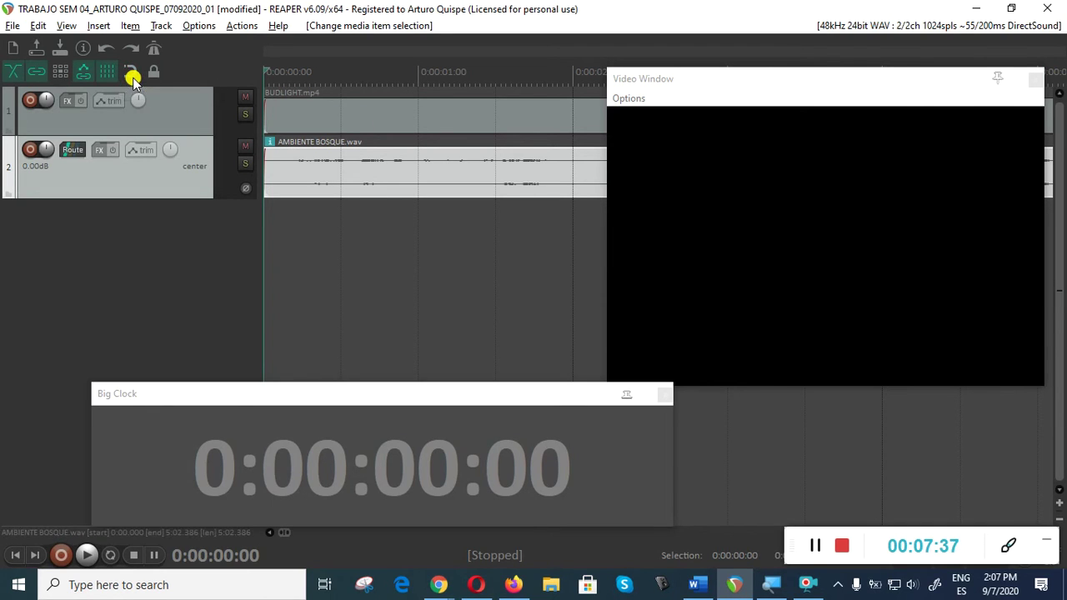
{"action": "scroll", "coordinate": [370, 167], "scroll_direction": "up", "scroll_amount": 2}
{"action": "left_click_drag", "start_coordinate": [370, 167], "coordinate": [336, 175]}
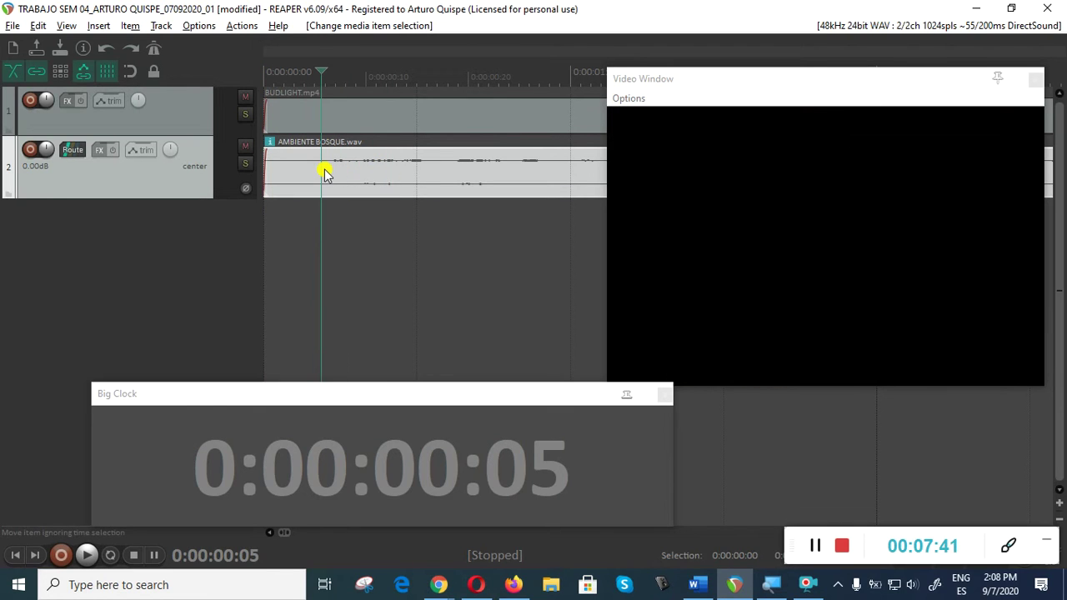
{"action": "key", "text": "Home"}
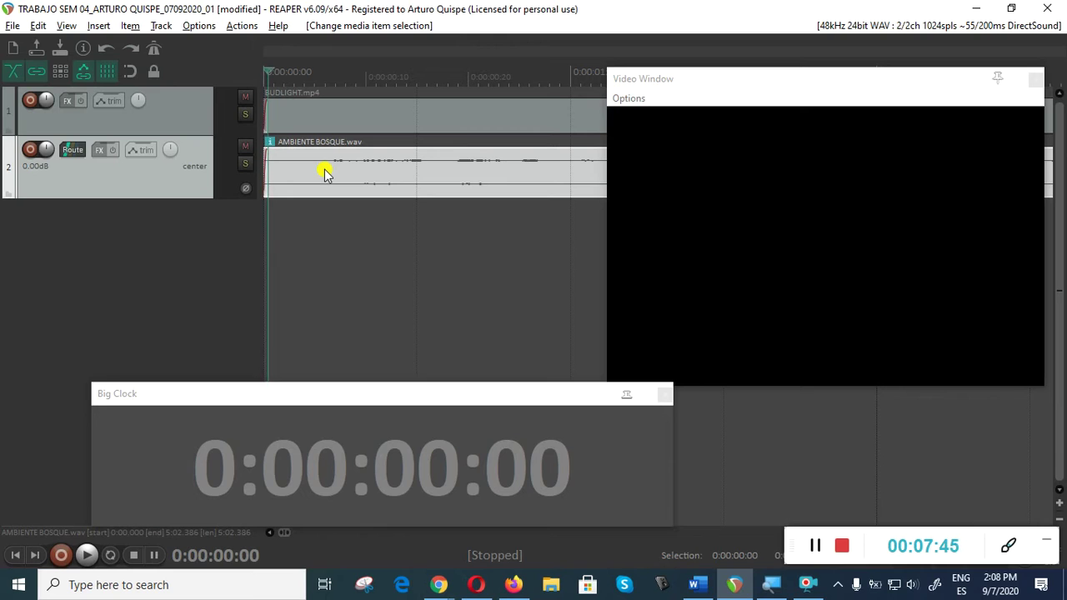
Step: Advance the edit cursor in small increments from the project start to 0:00:00:09
{"action": "key", "text": "Right"}
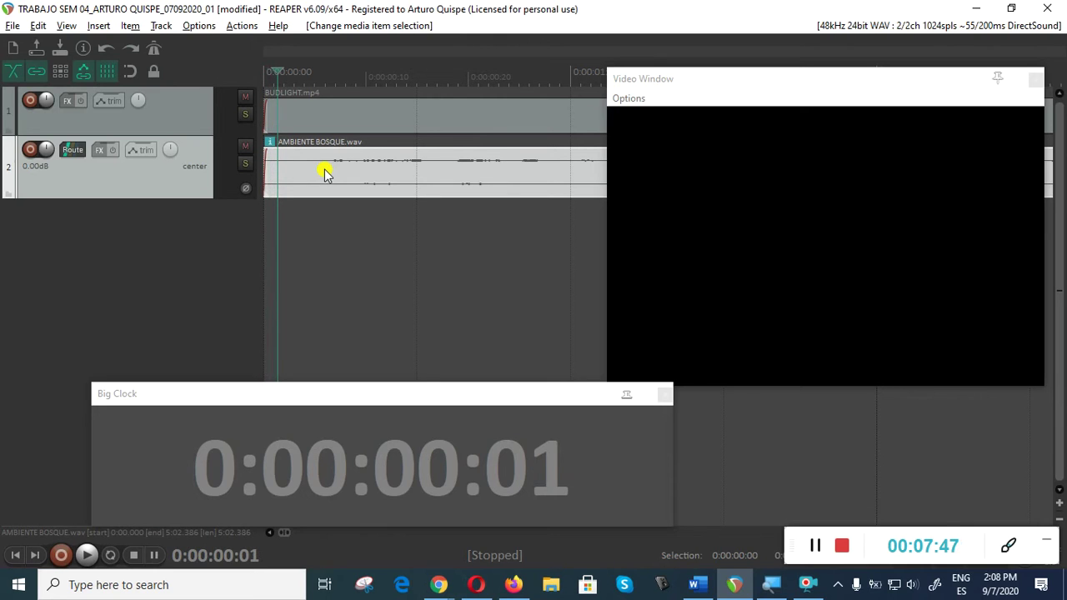
{"action": "key", "text": "Right"}
{"action": "key", "text": "Right"}
{"action": "key", "text": "Right"}
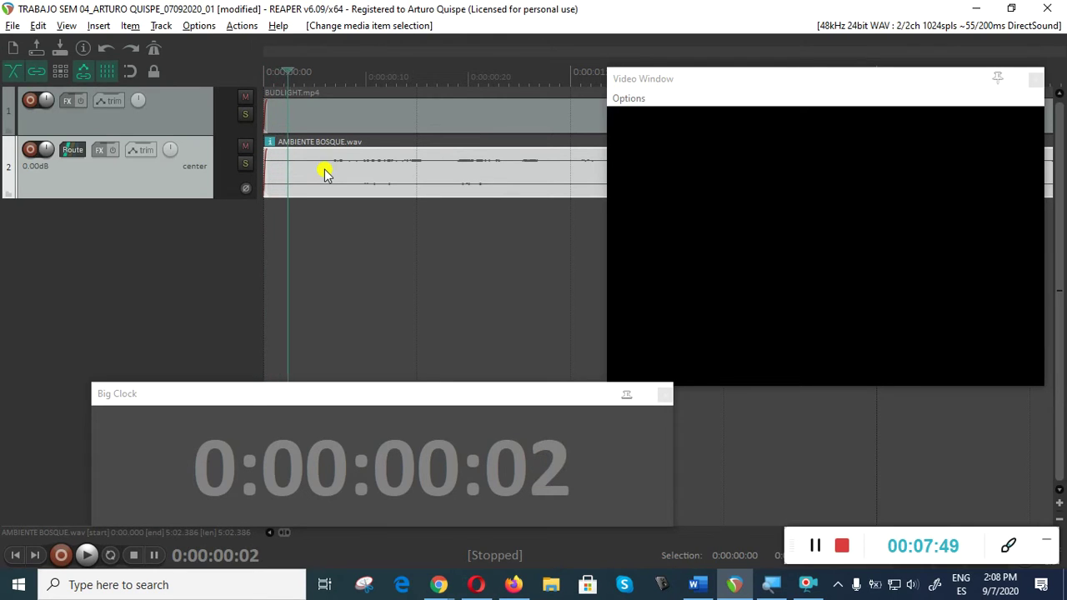
{"action": "key", "text": "Right"}
{"action": "key", "text": "Right"}
{"action": "key", "text": "Right"}
{"action": "key", "text": "Right"}
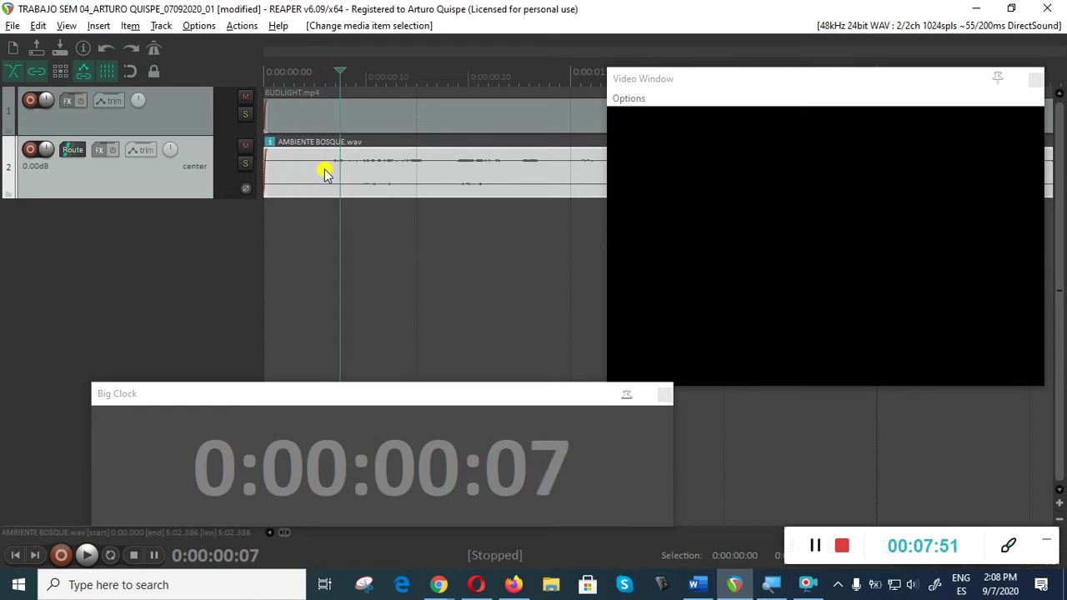
{"action": "key", "text": "Right"}
{"action": "key", "text": "Right"}
{"action": "key", "text": "Right"}
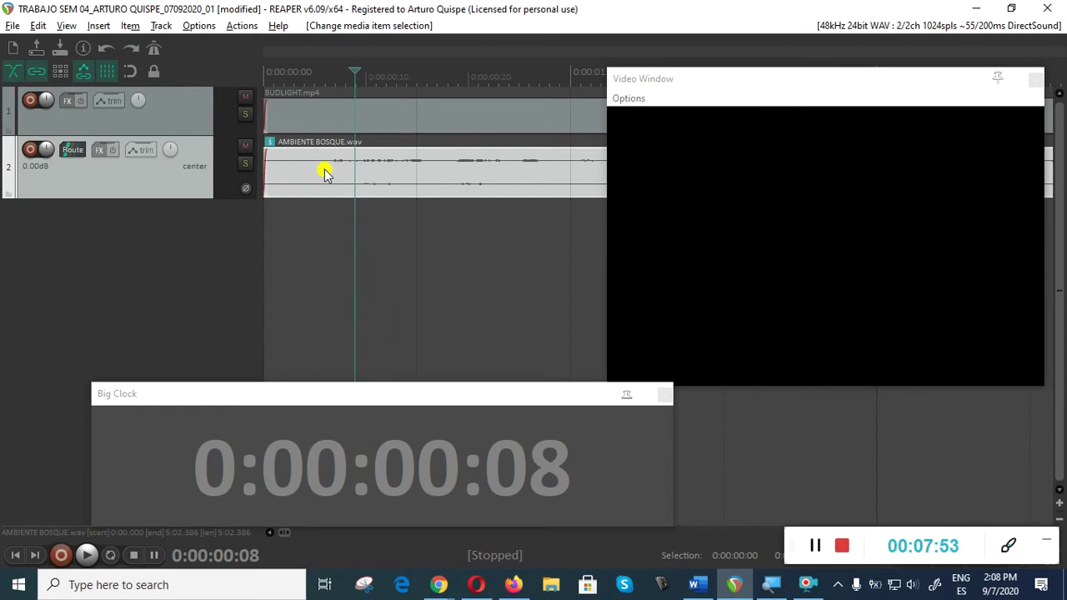
{"action": "key", "text": "Right"}
{"action": "key", "text": "Right"}
{"action": "key", "text": "Right"}
{"action": "key", "text": "Right"}
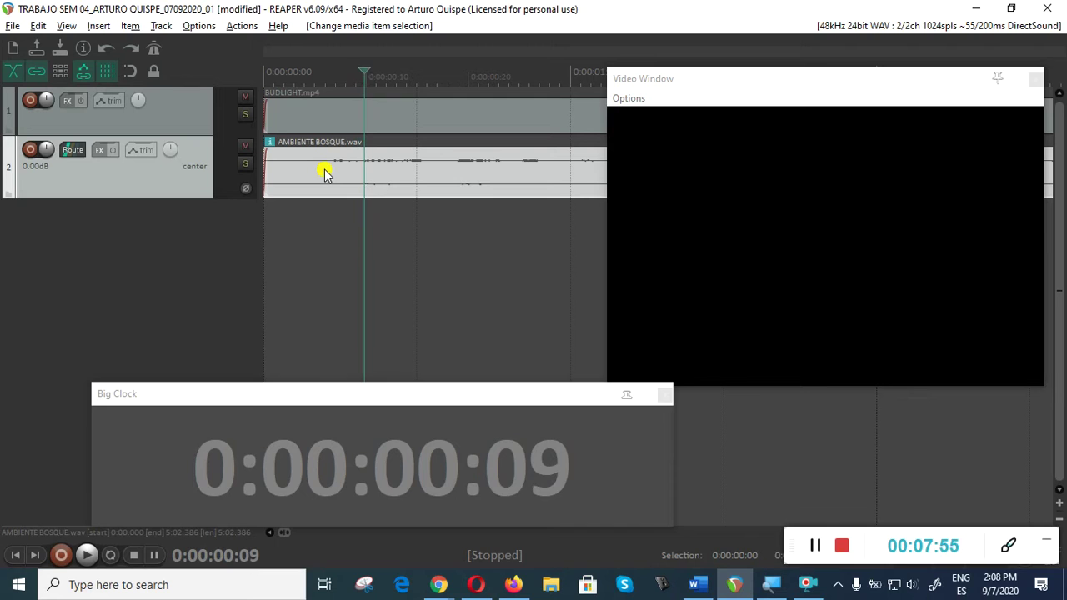
Step: Step the edit cursor frame by frame to the video's first visible picture at 0:00:00:10
{"action": "key", "text": "Left"}
{"action": "key", "text": "Right"}
{"action": "key", "text": "Left"}
{"action": "key", "text": "Left"}
{"action": "key", "text": "Right"}
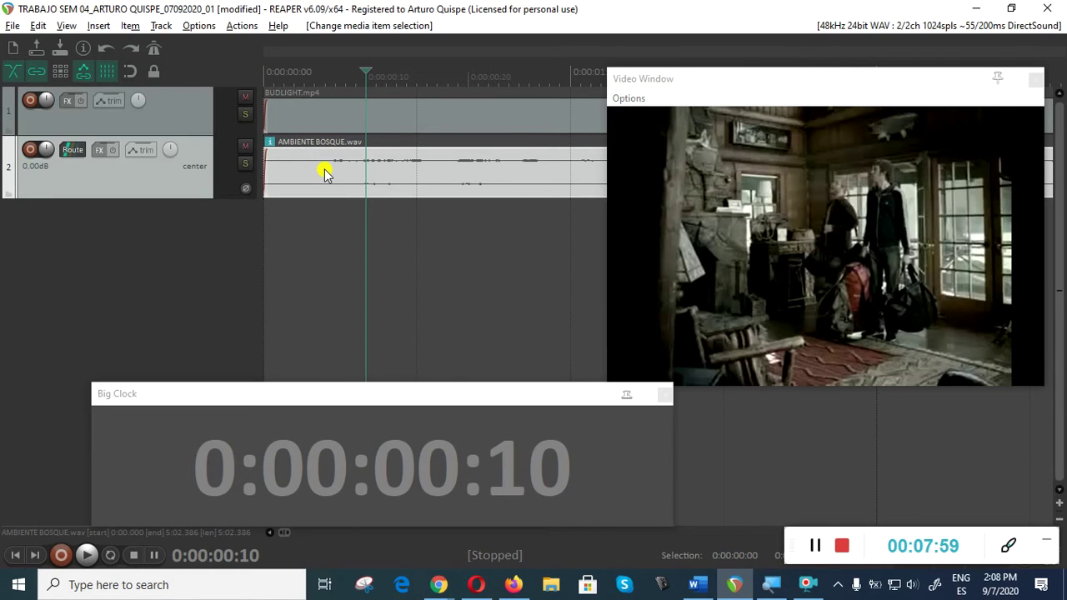
{"action": "scroll", "coordinate": [555, 209], "scroll_direction": "down", "scroll_amount": 4}
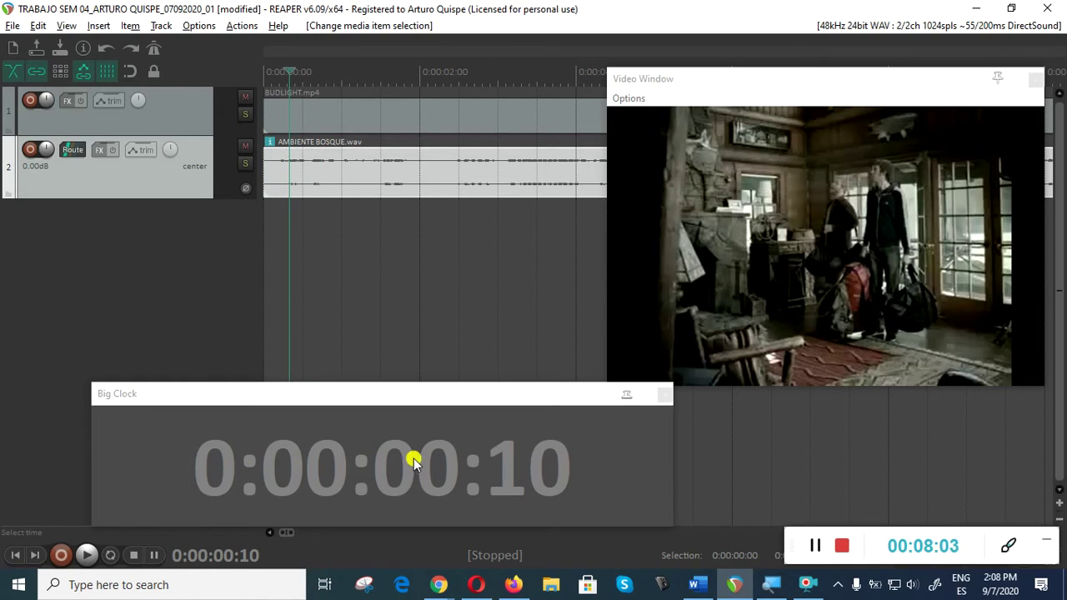
{"action": "scroll", "coordinate": [425, 213], "scroll_direction": "up", "scroll_amount": 3}
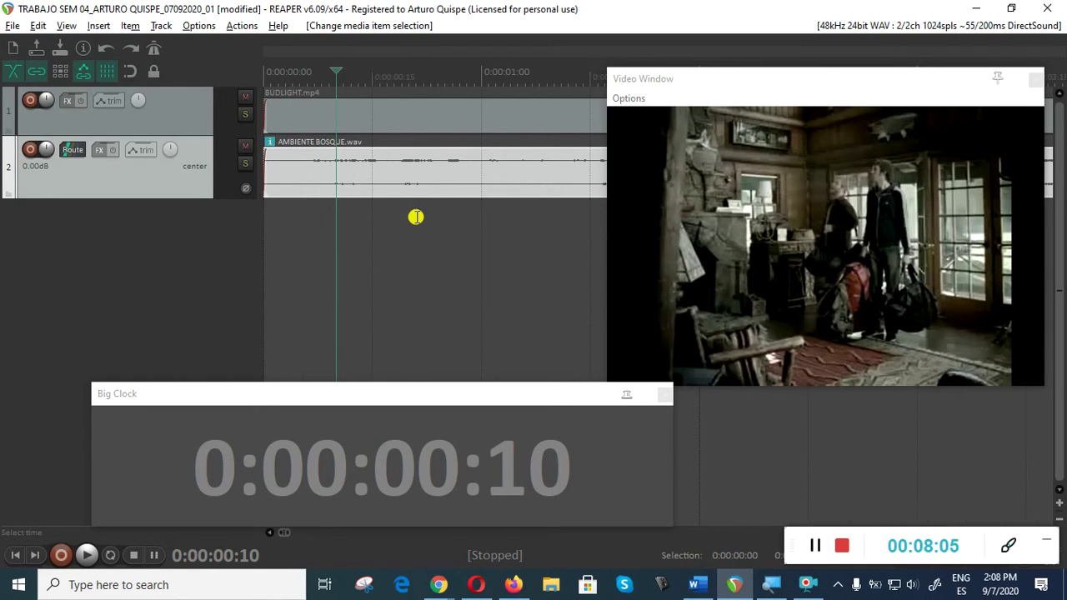
Step: Add a marker at the edit cursor on 0:00:00:10 and name it START
{"action": "key", "text": "m"}
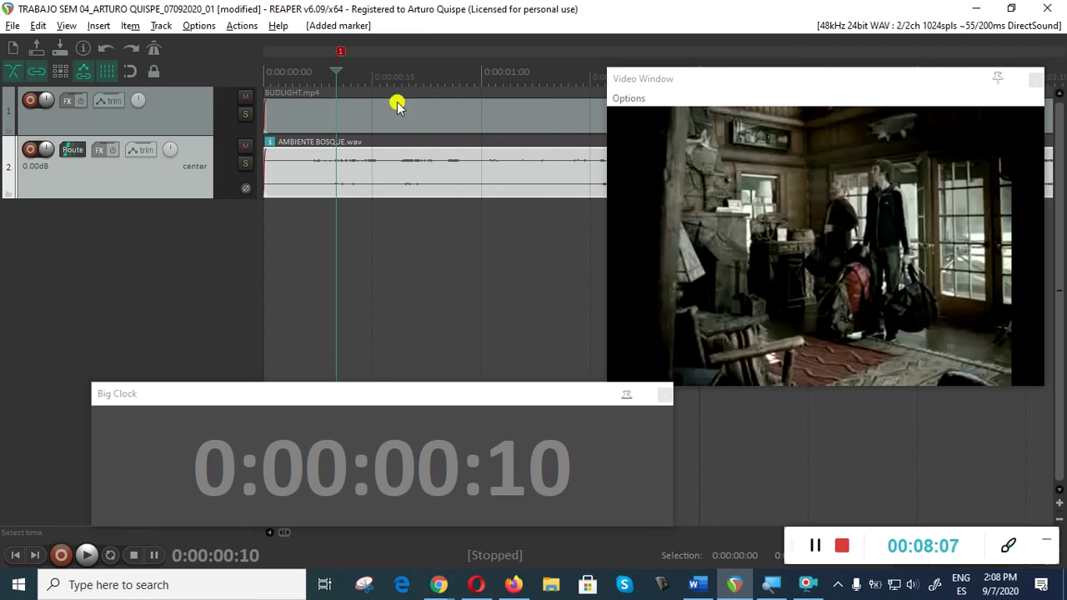
{"action": "right_click", "coordinate": [341, 51]}
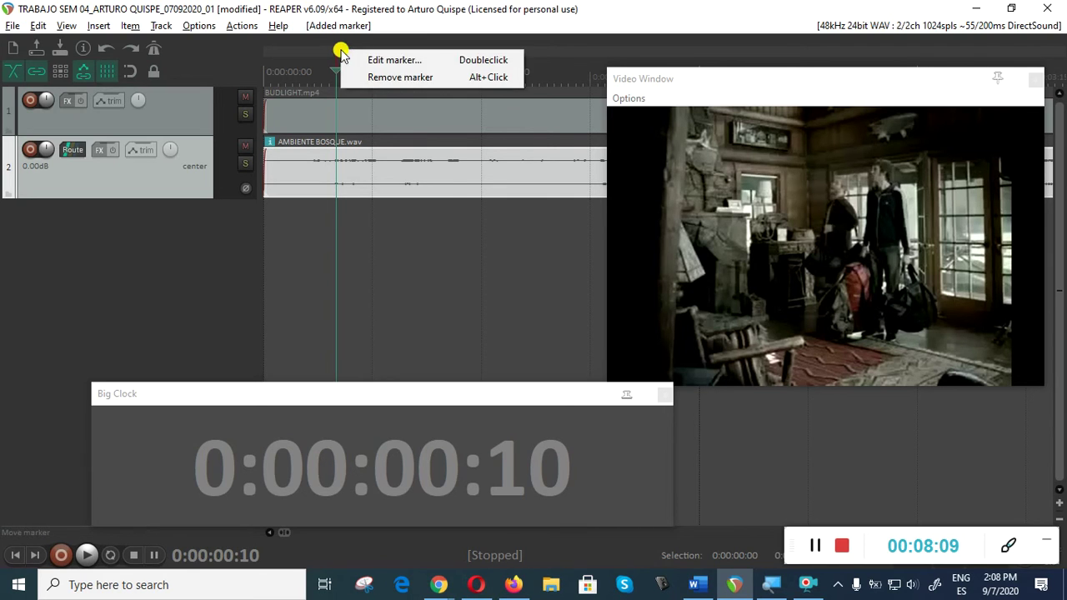
{"action": "left_click", "coordinate": [372, 61]}
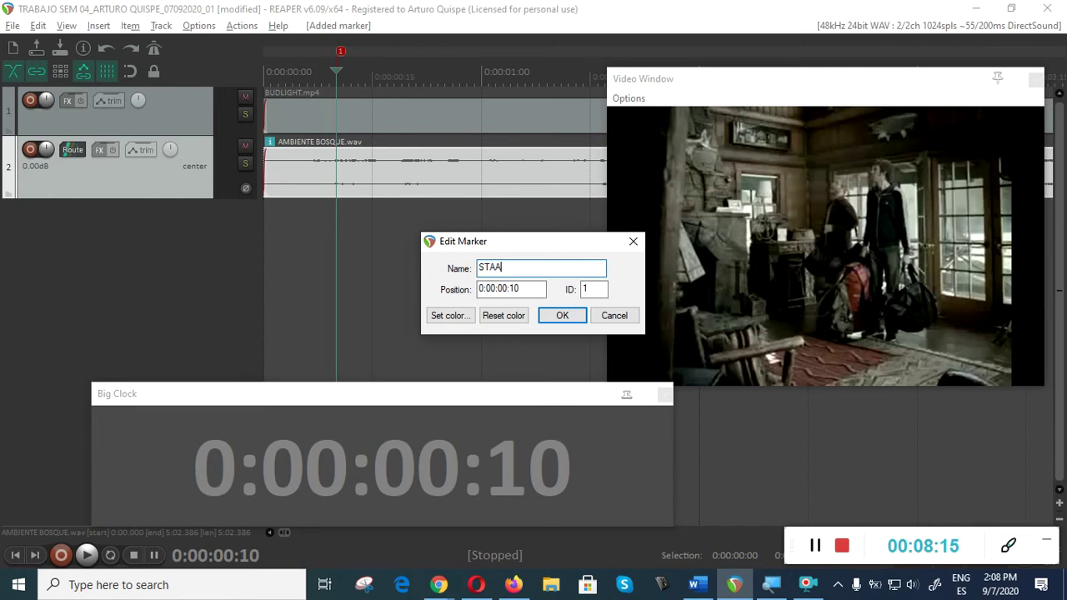
{"action": "key", "text": "Return"}
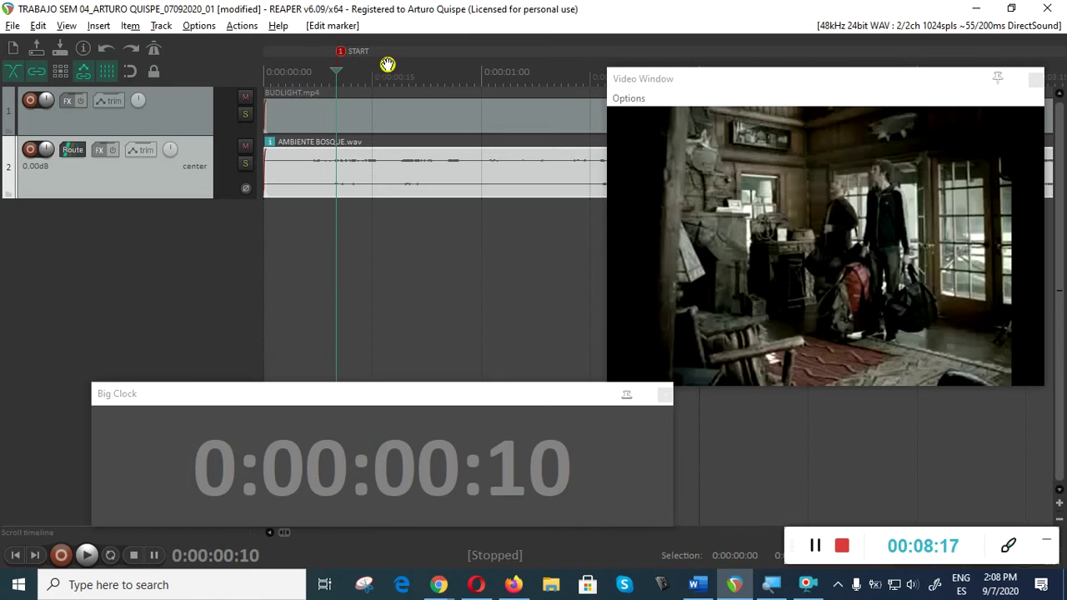
Step: Move the AMBIENTE BOSQUE.wav item to begin at the START marker, shifting the Video Window to uncover the item's start
{"action": "left_click_drag", "start_coordinate": [376, 172], "coordinate": [461, 173]}
{"action": "left_click", "coordinate": [334, 220]}
{"action": "scroll", "coordinate": [332, 225], "scroll_direction": "up", "scroll_amount": 5}
{"action": "left_click_drag", "start_coordinate": [695, 94], "coordinate": [184, 138]}
{"action": "left_click_drag", "start_coordinate": [793, 192], "coordinate": [767, 186]}
{"action": "scroll", "coordinate": [584, 236], "scroll_direction": "down", "scroll_amount": 8}
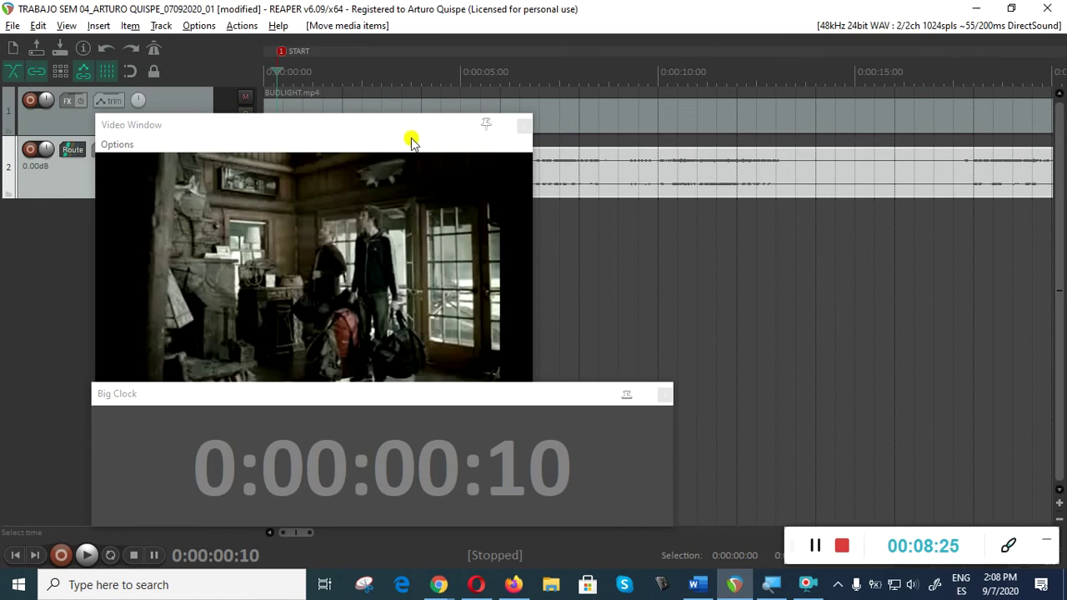
{"action": "left_click_drag", "start_coordinate": [404, 135], "coordinate": [759, 144]}
{"action": "scroll", "coordinate": [326, 231], "scroll_direction": "down", "scroll_amount": 4}
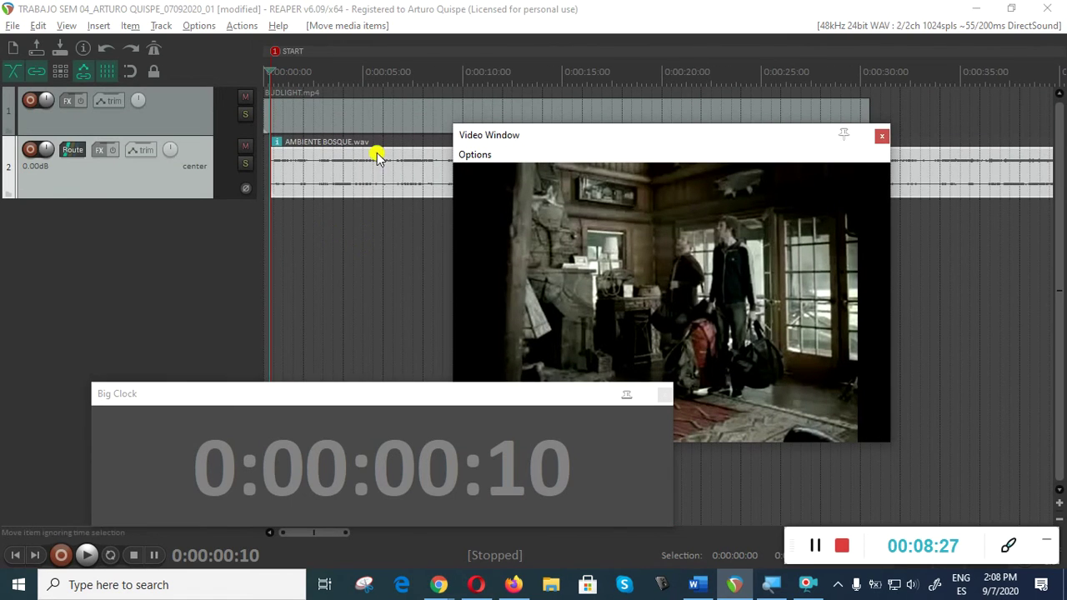
Step: Return to the project start, clear the Video Window from the opening of the clips, and play the video with the forest ambience
{"action": "left_click", "coordinate": [377, 156]}
{"action": "key", "text": "Home"}
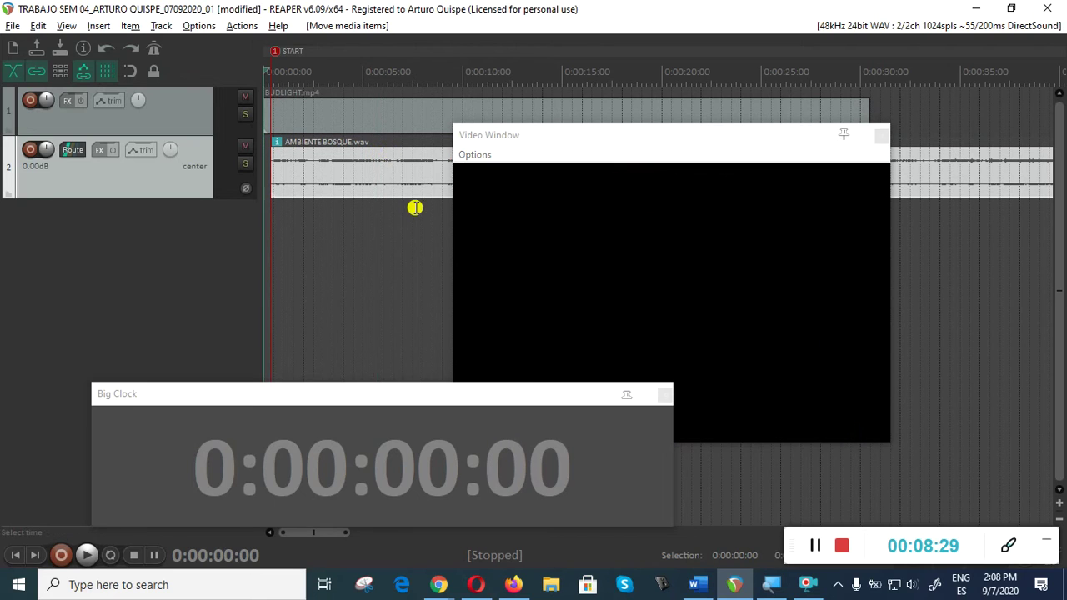
{"action": "scroll", "coordinate": [419, 209], "scroll_direction": "up", "scroll_amount": 6}
{"action": "left_click_drag", "start_coordinate": [639, 145], "coordinate": [779, 53]}
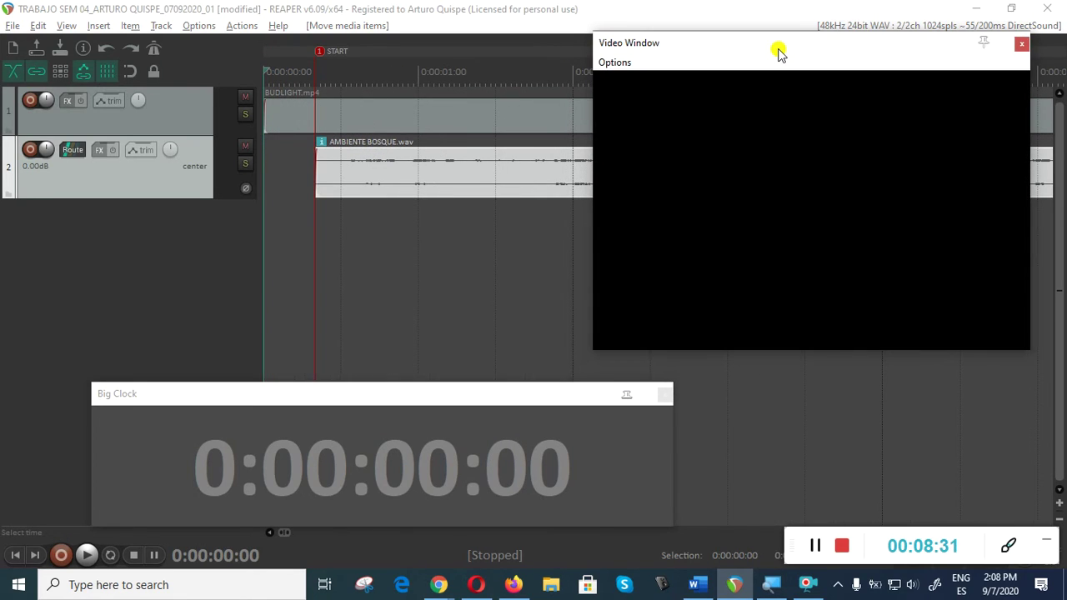
{"action": "key", "text": "space"}
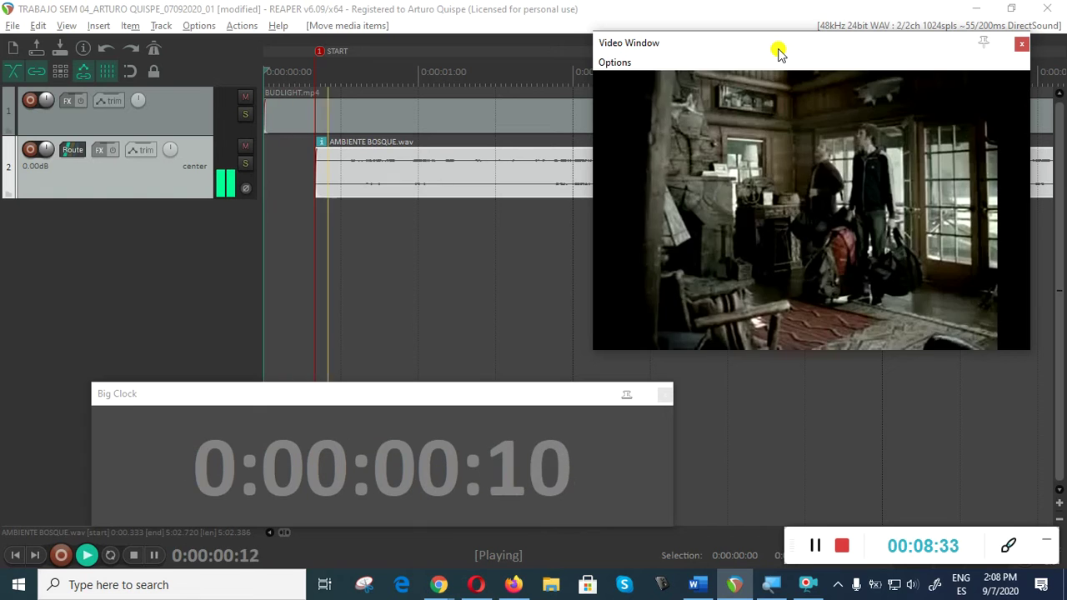
{"action": "scroll", "coordinate": [500, 198], "scroll_direction": "down", "scroll_amount": 6}
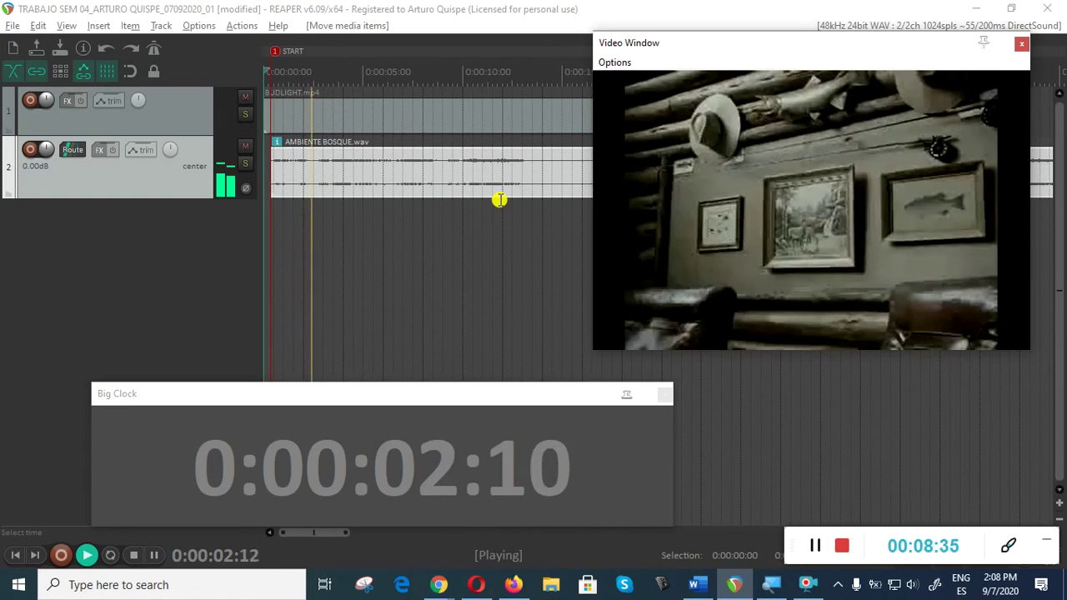
Step: Shrink the Big Clock, arrange it and the Video Window to uncover the end of the video clip, and pause playback at 0:00:26:22
{"action": "left_click_drag", "start_coordinate": [774, 46], "coordinate": [219, 87]}
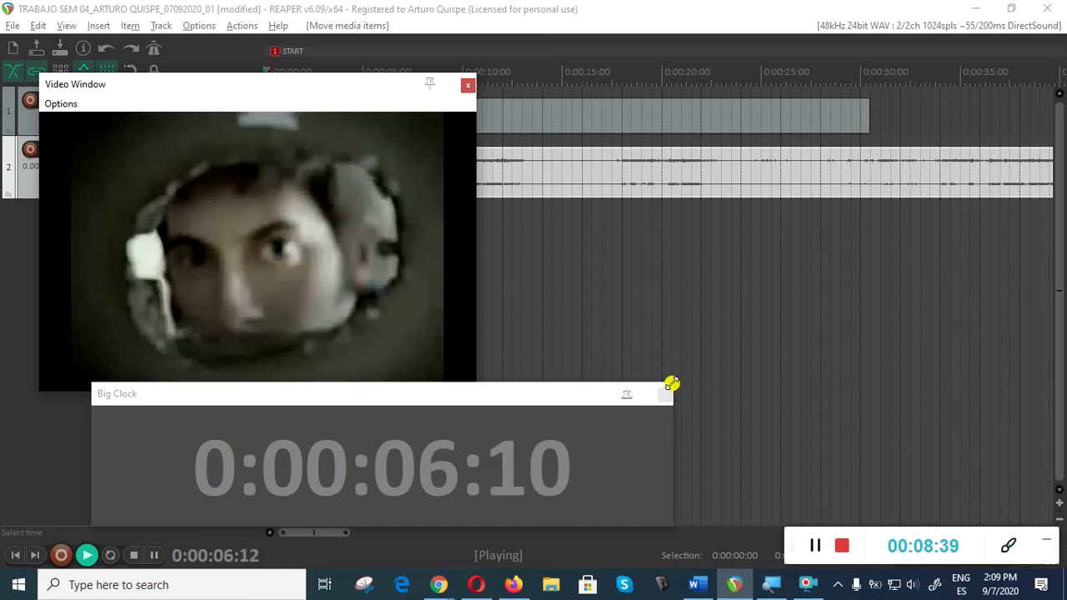
{"action": "left_click_drag", "start_coordinate": [673, 384], "coordinate": [567, 435]}
{"action": "left_click_drag", "start_coordinate": [485, 444], "coordinate": [954, 434]}
{"action": "left_click_drag", "start_coordinate": [364, 95], "coordinate": [409, 174]}
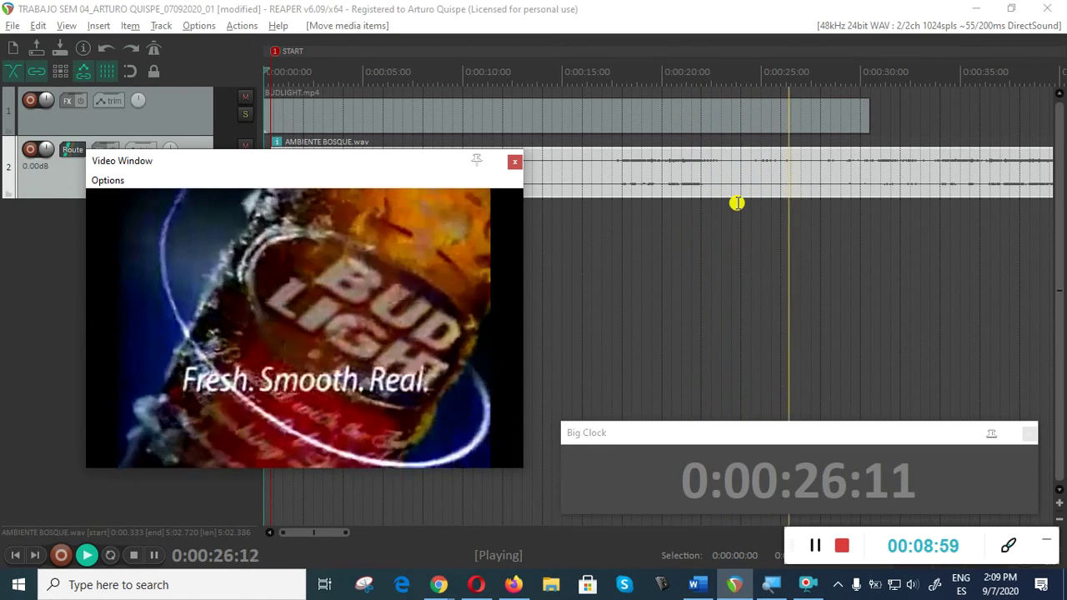
{"action": "key", "text": "ctrl+space"}
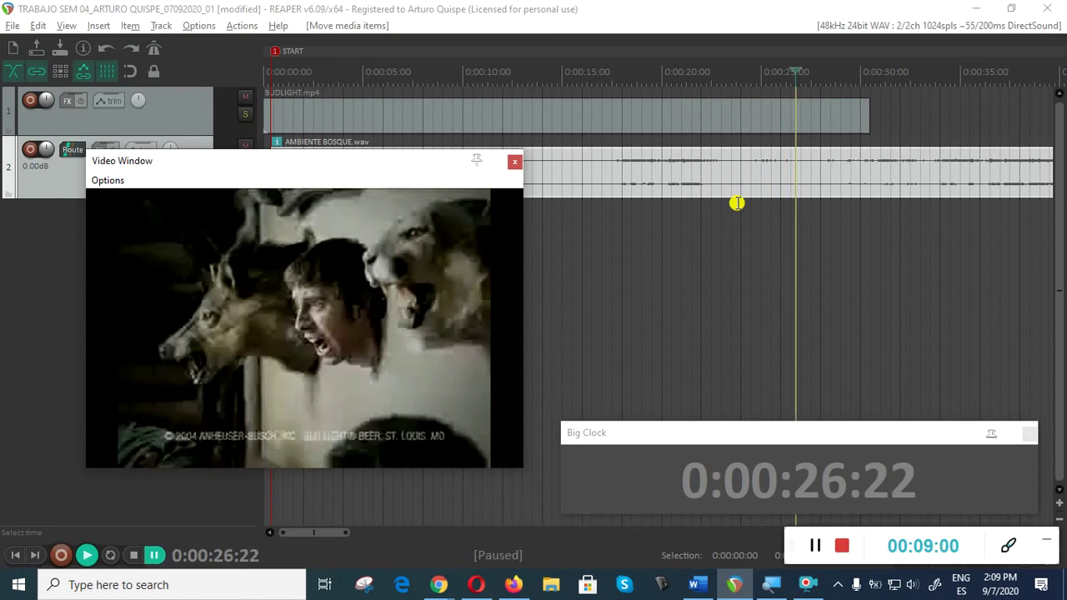
Step: Place the edit cursor in the Bud Light bottle shot and step it back to 0:00:24:10, before the shot begins
{"action": "left_click", "coordinate": [781, 113]}
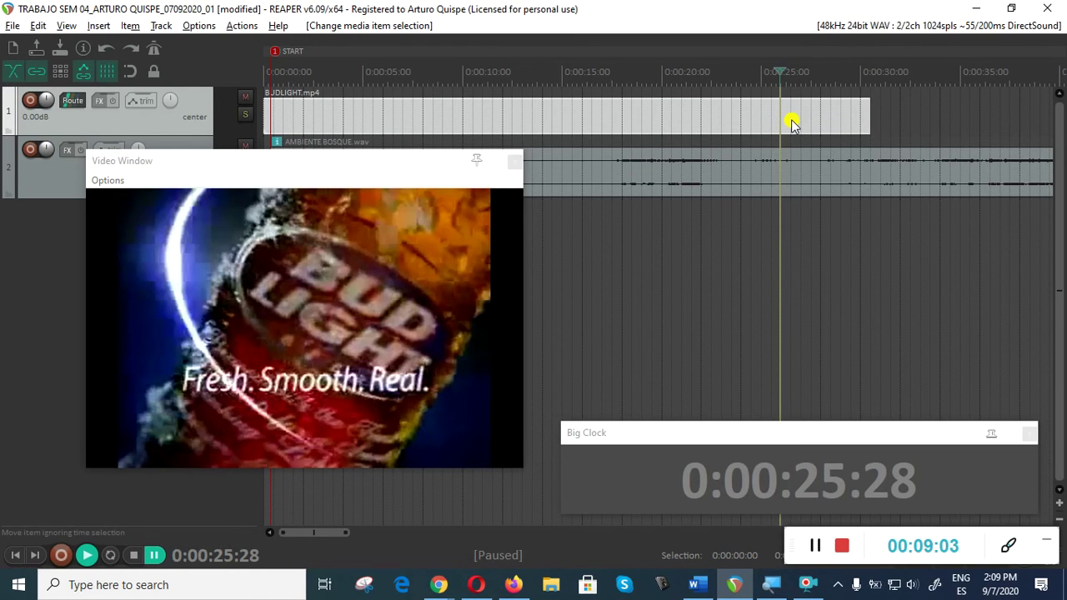
{"action": "key", "text": "Left"}
{"action": "key", "text": "Left"}
{"action": "key", "text": "Left"}
{"action": "key", "text": "Left"}
{"action": "key", "text": "Left"}
{"action": "key", "text": "Left"}
{"action": "key", "text": "Left"}
{"action": "key", "text": "Left"}
{"action": "key", "text": "Left"}
{"action": "key", "text": "Left"}
{"action": "key", "text": "Left"}
{"action": "key", "text": "Left"}
{"action": "key", "text": "Left"}
{"action": "key", "text": "Left"}
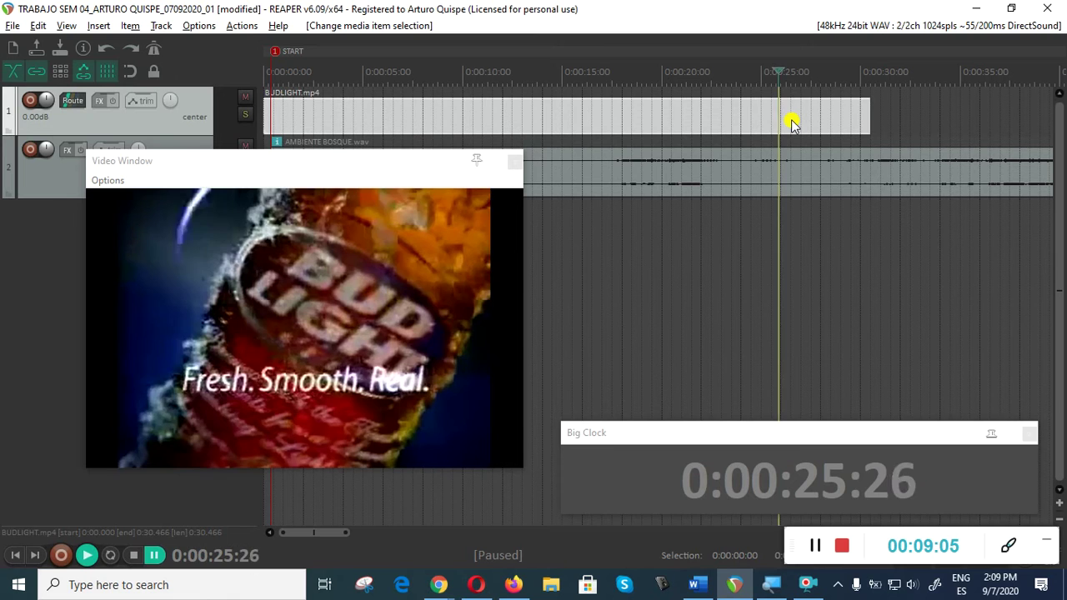
{"action": "key", "text": "Left"}
{"action": "key", "text": "Left"}
{"action": "key", "text": "Left"}
{"action": "key", "text": "Left"}
{"action": "key", "text": "Left"}
{"action": "key", "text": "Left"}
{"action": "key", "text": "Left"}
{"action": "key", "text": "Left"}
{"action": "key", "text": "Left"}
{"action": "key", "text": "Left"}
{"action": "key", "text": "Left"}
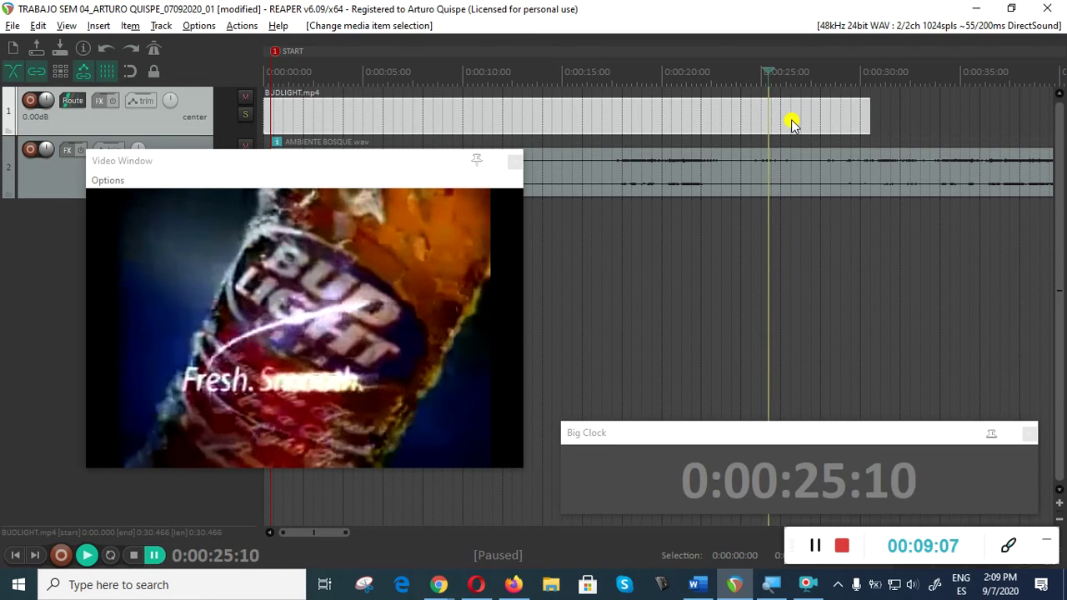
{"action": "key", "text": "Left"}
{"action": "key", "text": "Left"}
{"action": "key", "text": "Left"}
{"action": "key", "text": "Left"}
{"action": "key", "text": "Left"}
{"action": "key", "text": "Left"}
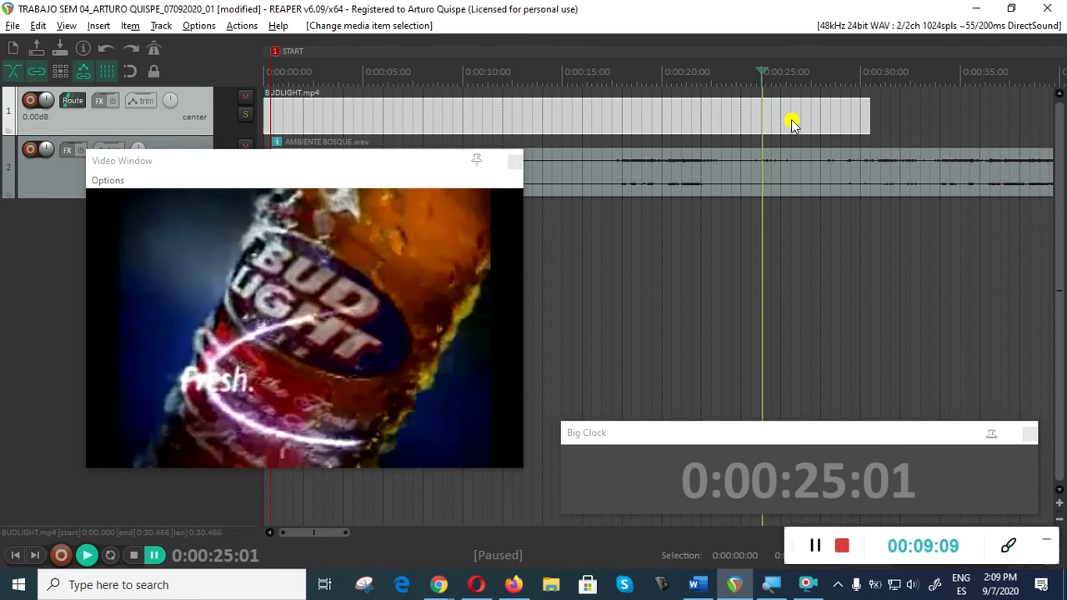
{"action": "key", "text": "Left"}
{"action": "key", "text": "Left"}
{"action": "key", "text": "Left"}
{"action": "key", "text": "Left"}
{"action": "key", "text": "Left"}
{"action": "key", "text": "Left"}
{"action": "key", "text": "Left"}
{"action": "key", "text": "Left"}
{"action": "key", "text": "Left"}
{"action": "key", "text": "Left"}
{"action": "key", "text": "Left"}
{"action": "key", "text": "Left"}
{"action": "key", "text": "Left"}
{"action": "key", "text": "Left"}
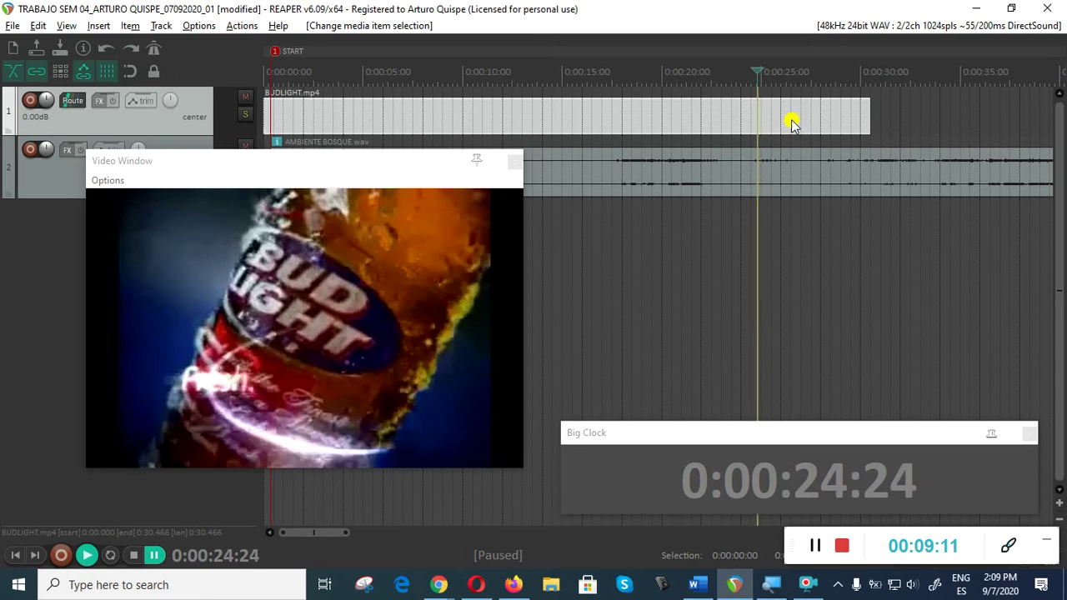
{"action": "key", "text": "Left"}
{"action": "key", "text": "Left"}
{"action": "key", "text": "Left"}
{"action": "key", "text": "Left"}
{"action": "key", "text": "Left"}
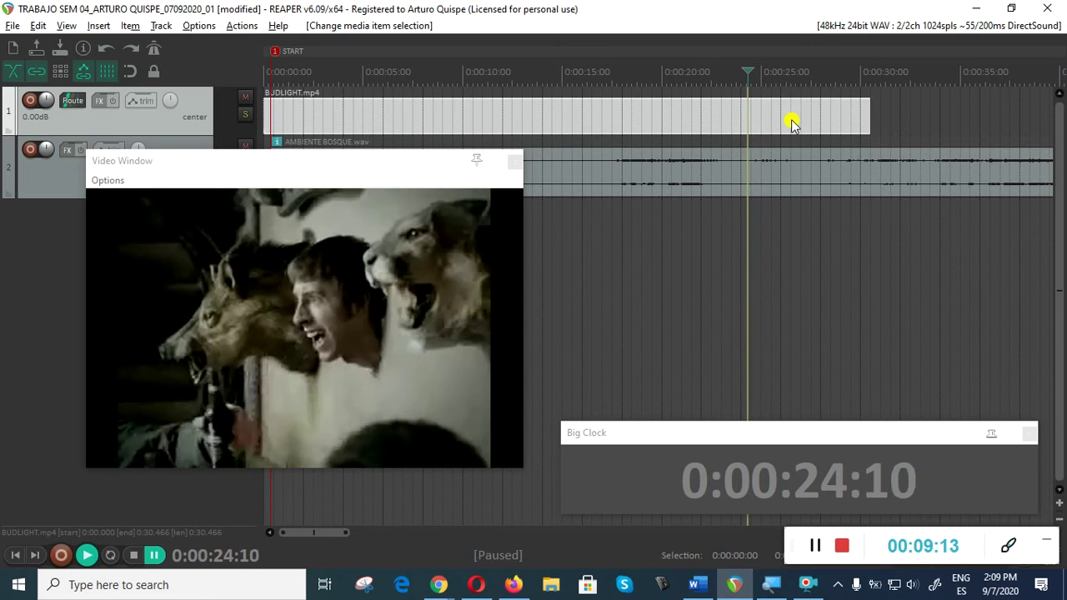
Step: Fine-tune the edit cursor to the bottle shot's first frame at 0:00:24:12 and add a second marker there
{"action": "key", "text": "Right"}
{"action": "key", "text": "Right"}
{"action": "key", "text": "Right"}
{"action": "key", "text": "Right"}
{"action": "key", "text": "Right"}
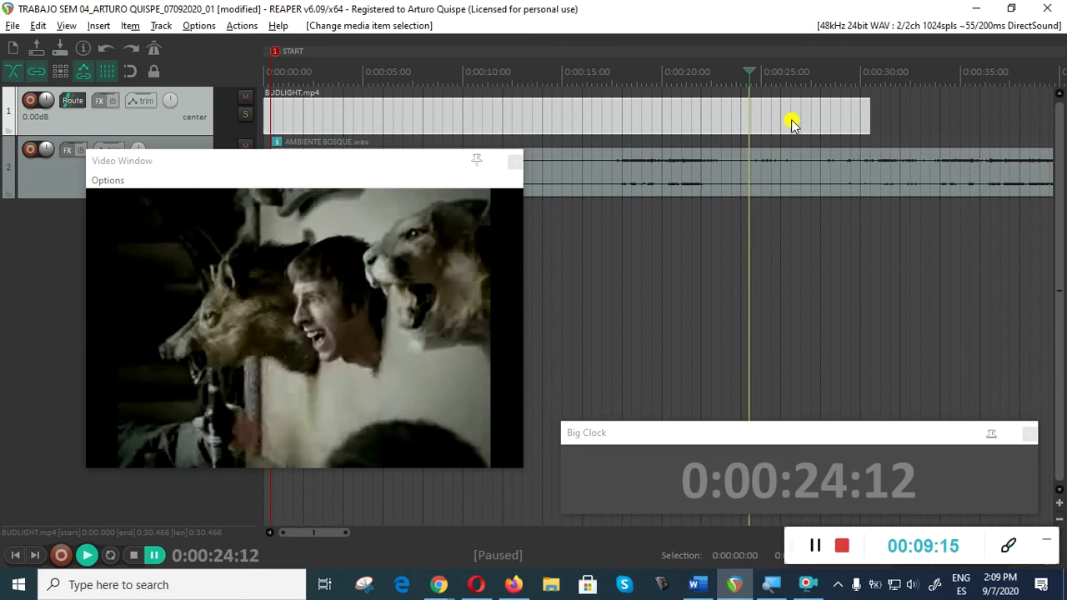
{"action": "key", "text": "Left"}
{"action": "key", "text": "Left"}
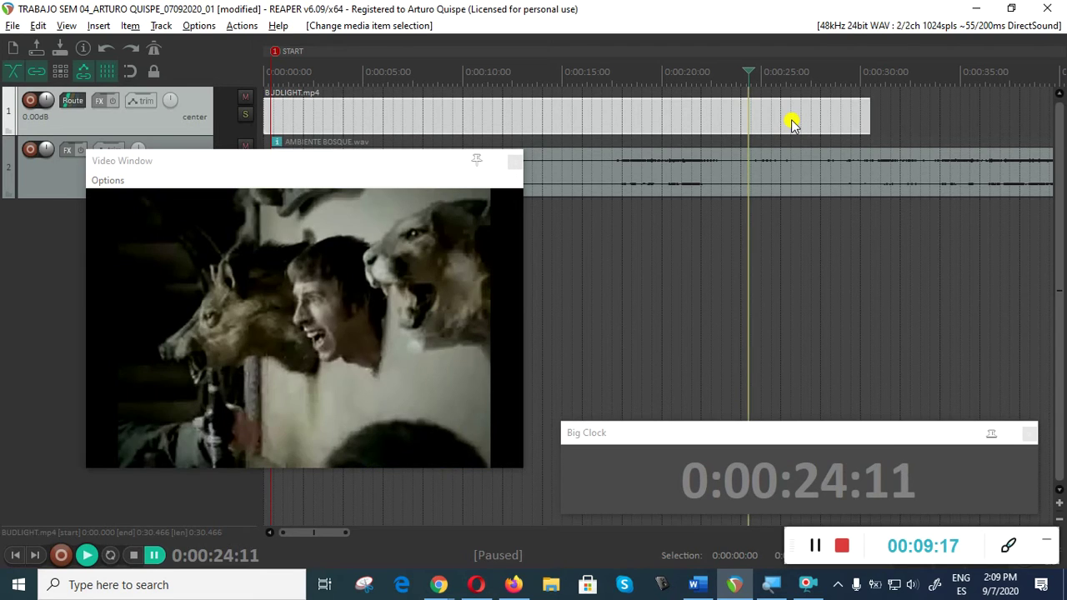
{"action": "key", "text": "Right"}
{"action": "key", "text": "Left"}
{"action": "key", "text": "Right"}
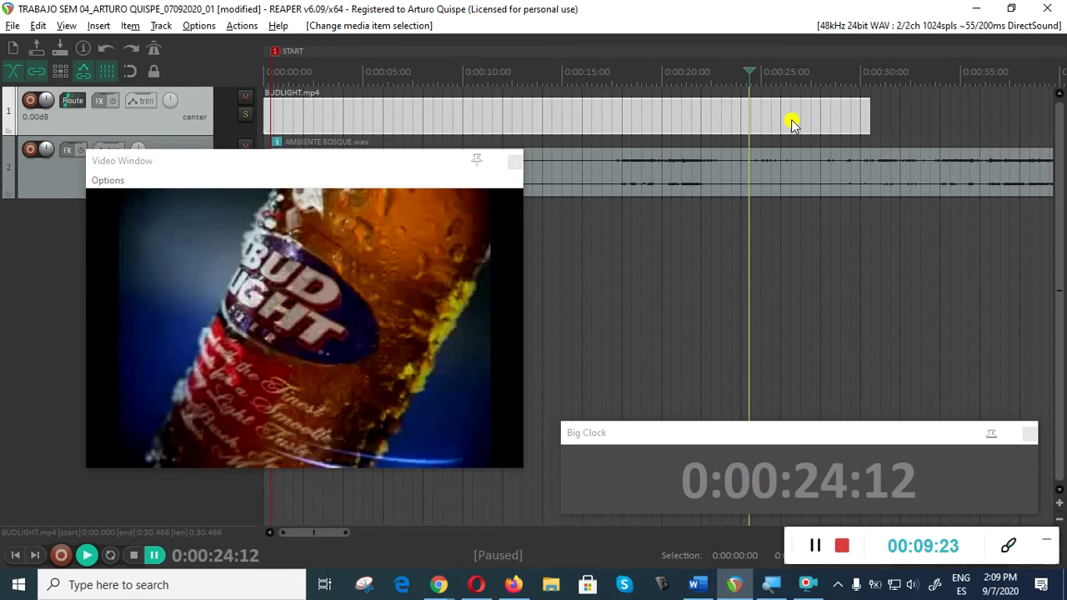
{"action": "key", "text": "m"}
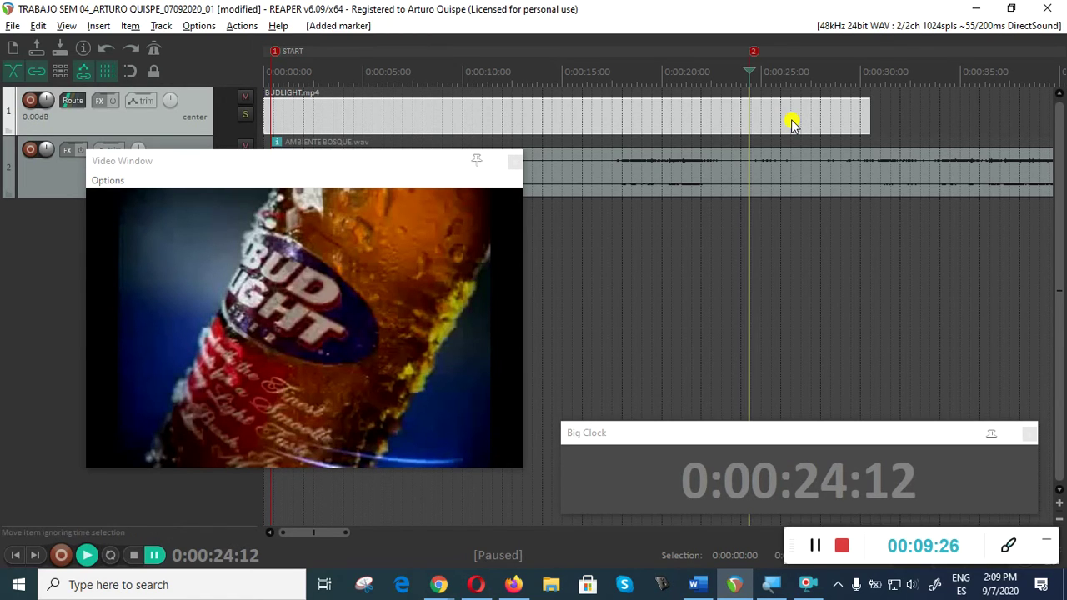
Step: Split the forest ambience item at the second marker, 0:00:24:12, and delete the portion after it
{"action": "left_click", "coordinate": [754, 174]}
{"action": "scroll", "coordinate": [757, 180], "scroll_direction": "up", "scroll_amount": 5}
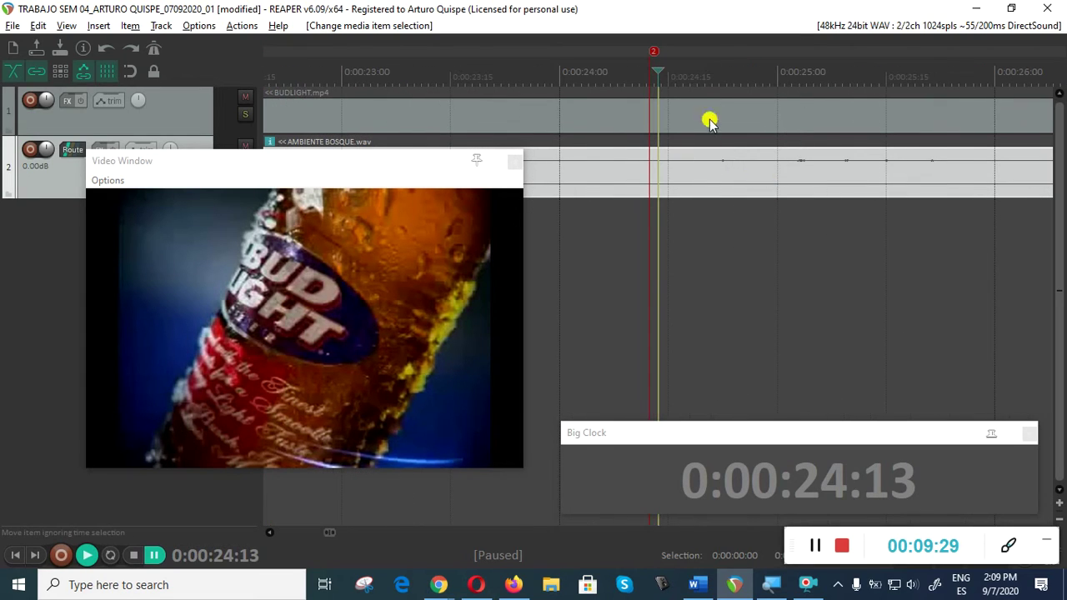
{"action": "left_click_drag", "start_coordinate": [653, 56], "coordinate": [652, 56]}
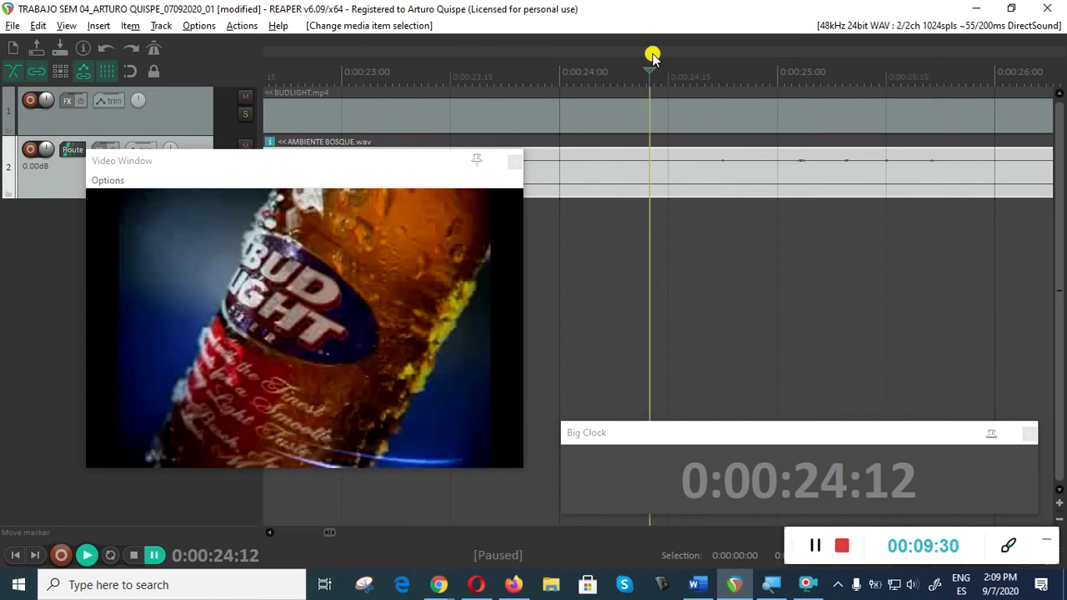
{"action": "left_click", "coordinate": [681, 237]}
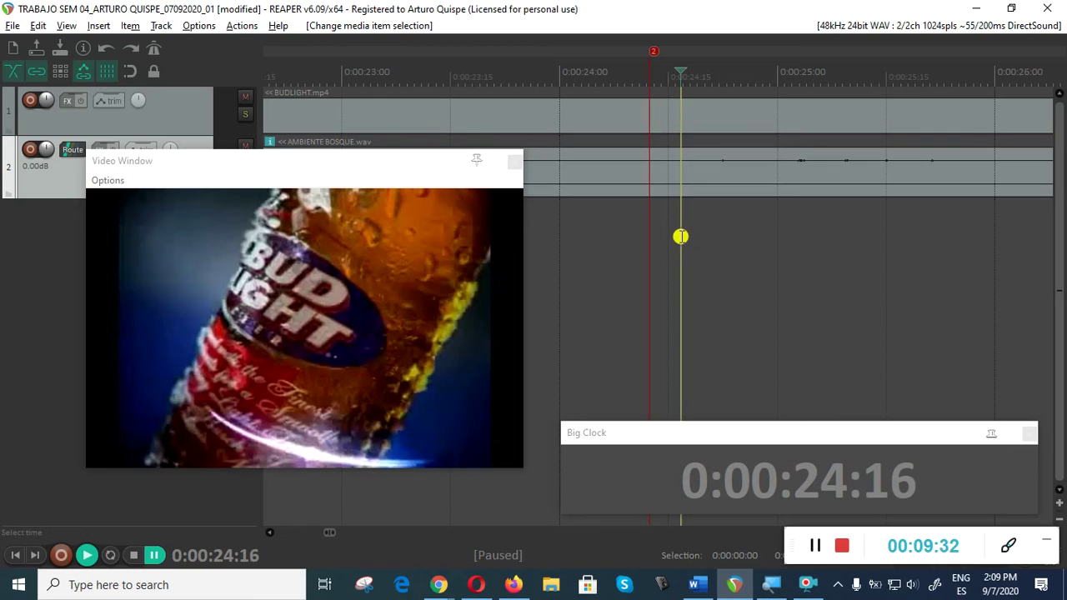
{"action": "left_click", "coordinate": [694, 180]}
{"action": "left_click", "coordinate": [728, 147]}
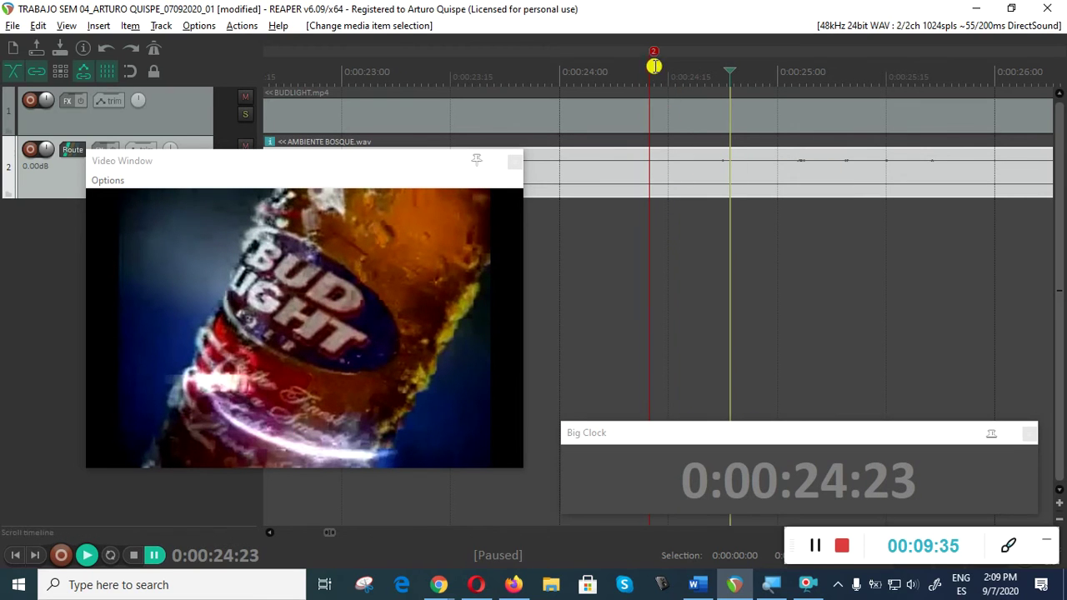
{"action": "left_click", "coordinate": [653, 54]}
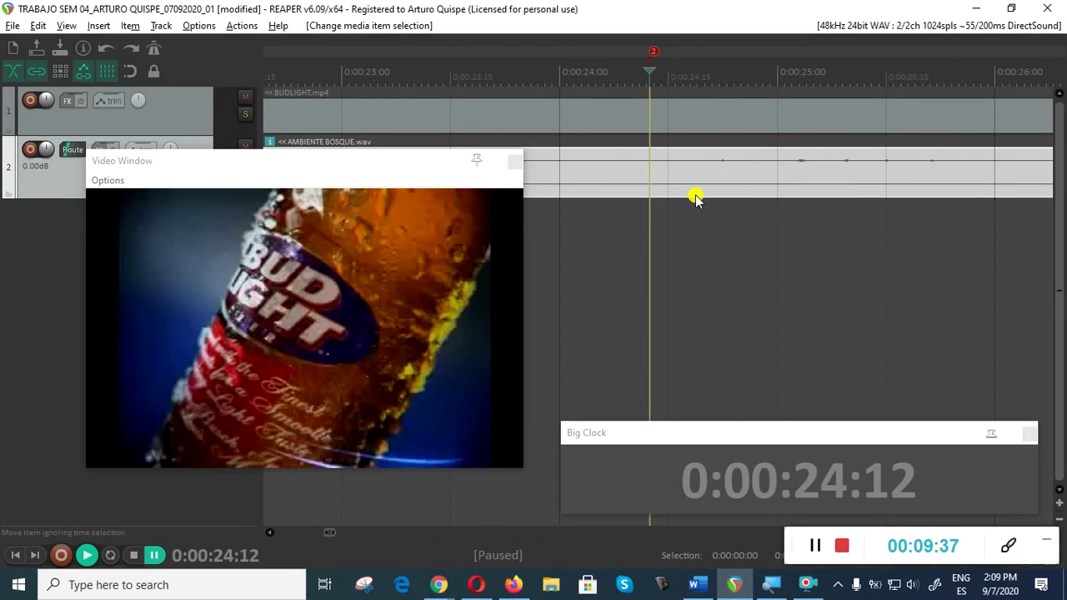
{"action": "key", "text": "s"}
{"action": "scroll", "coordinate": [709, 211], "scroll_direction": "down", "scroll_amount": 10}
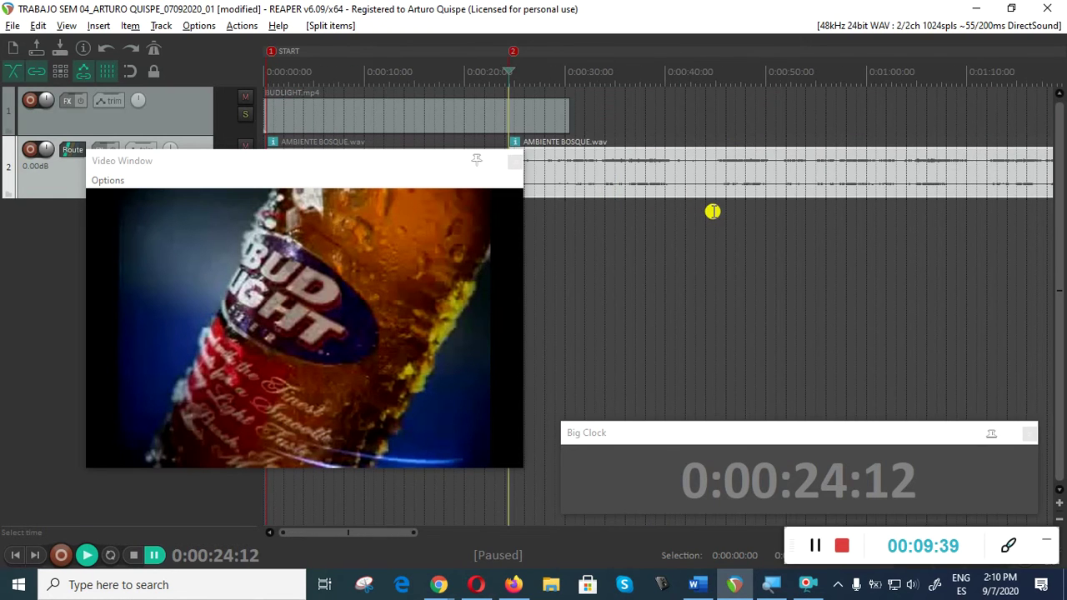
{"action": "key", "text": "Delete"}
Step: Return to the project start, move the Video Window clear of the trimmed ambience, and place the edit cursor at 0:00:04:05
{"action": "key", "text": "Home"}
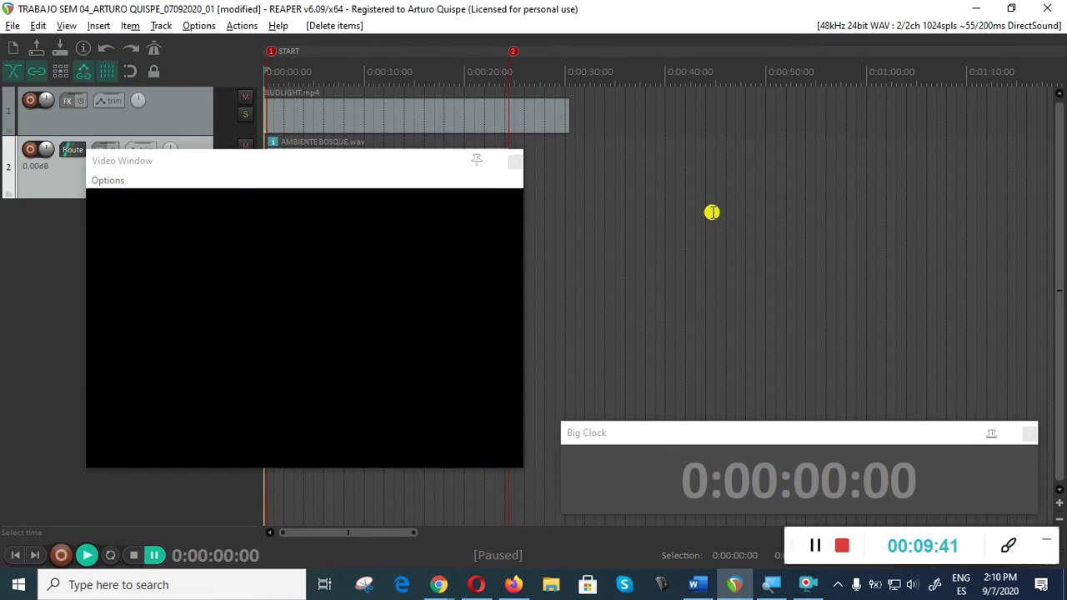
{"action": "left_click_drag", "start_coordinate": [371, 169], "coordinate": [873, 80]}
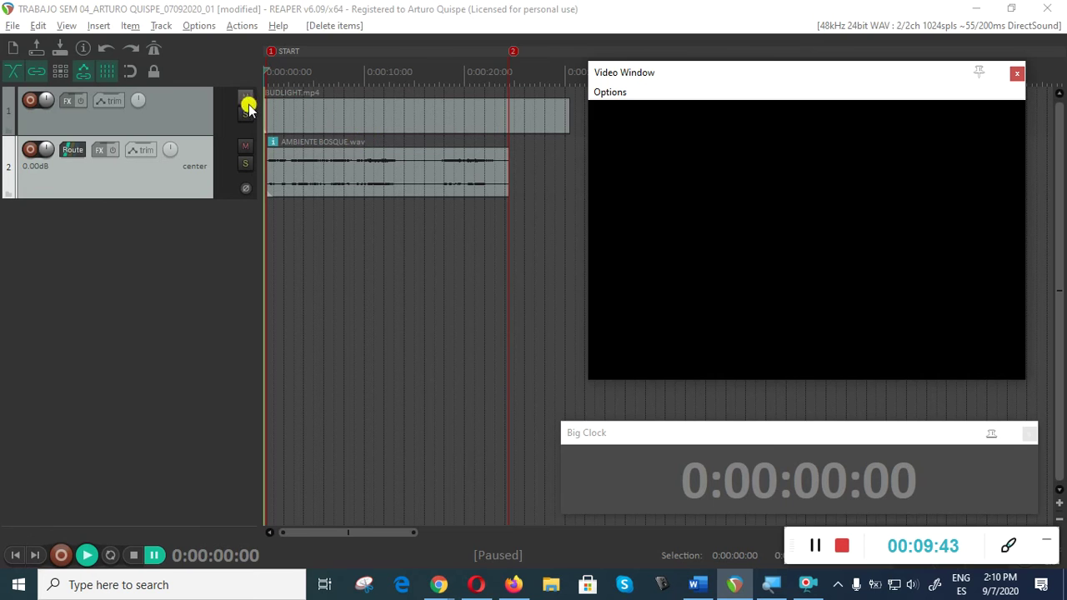
{"action": "left_click", "coordinate": [305, 206]}
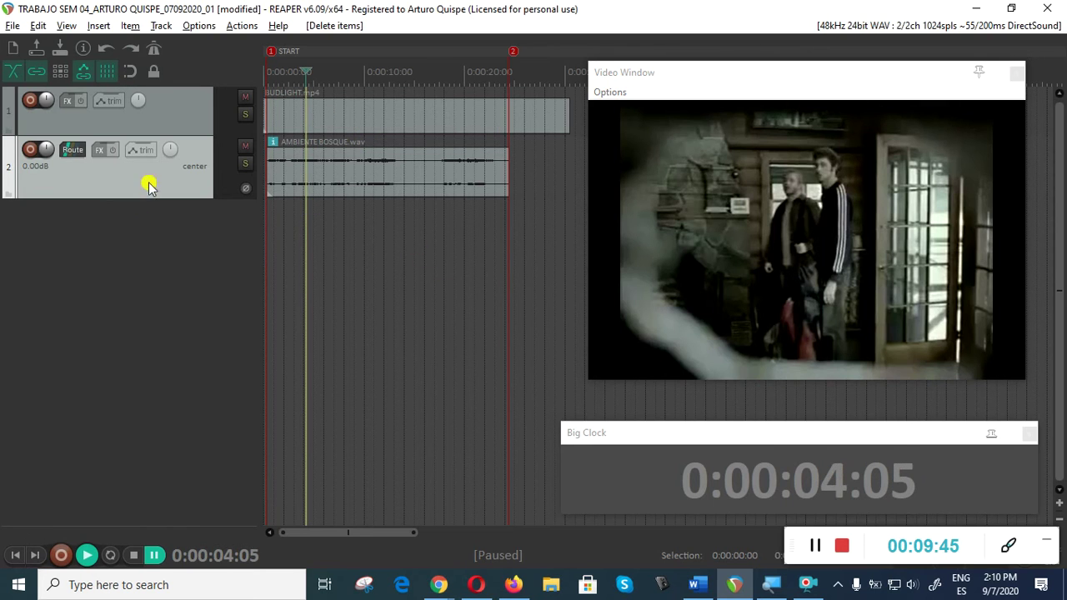
Step: Add a new track below the forest ambience and scan the opening shots, placing the edit cursor at 0:00:02:02
{"action": "left_click", "coordinate": [161, 25]}
{"action": "left_click", "coordinate": [178, 41]}
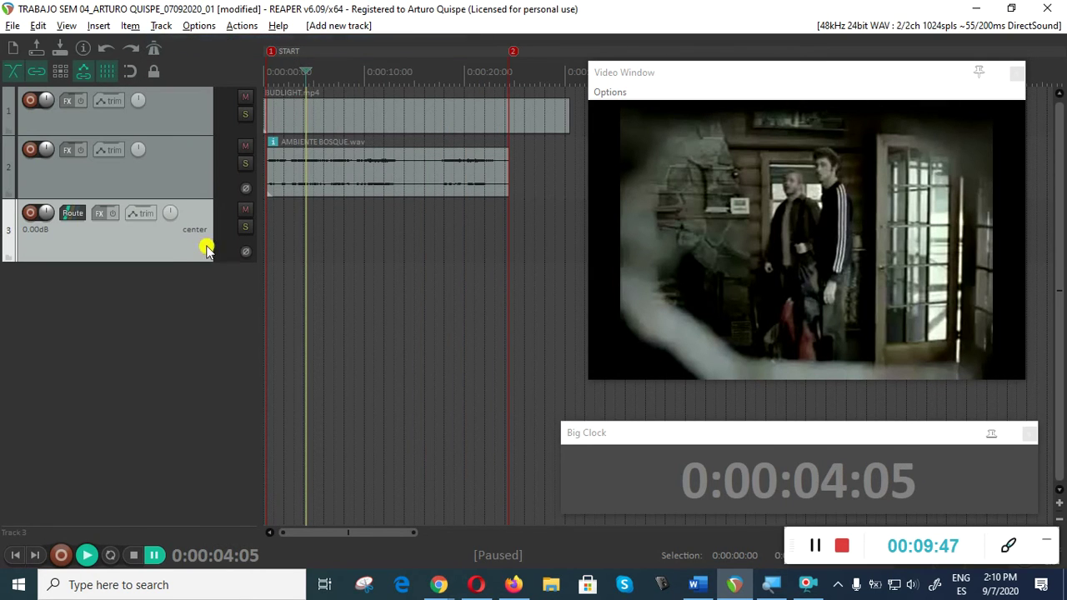
{"action": "left_click", "coordinate": [276, 240]}
{"action": "scroll", "coordinate": [280, 238], "scroll_direction": "up", "scroll_amount": 1}
{"action": "left_click", "coordinate": [315, 236]}
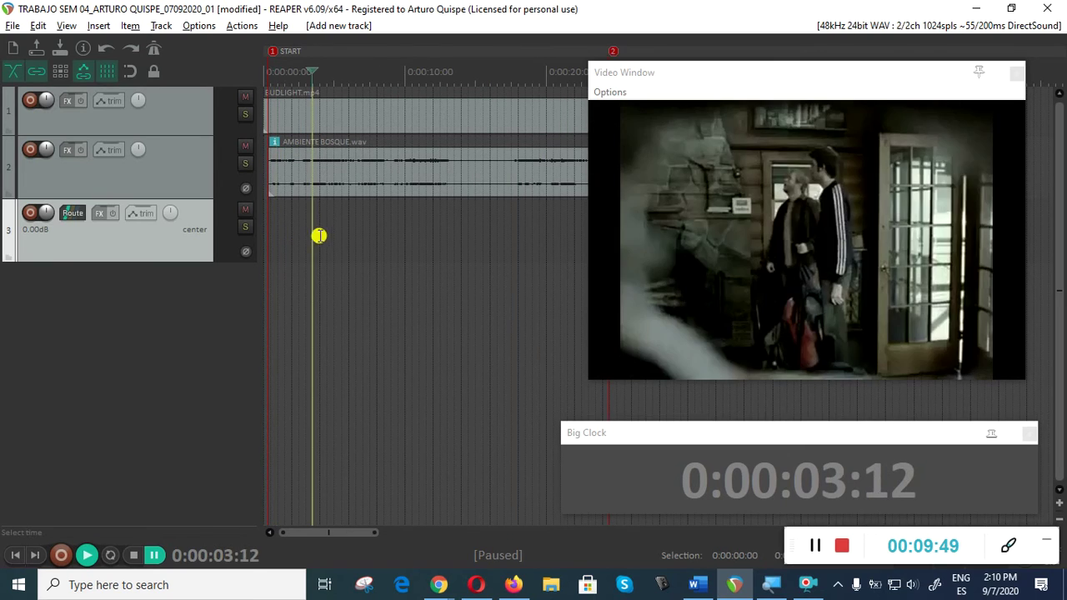
{"action": "left_click", "coordinate": [335, 234]}
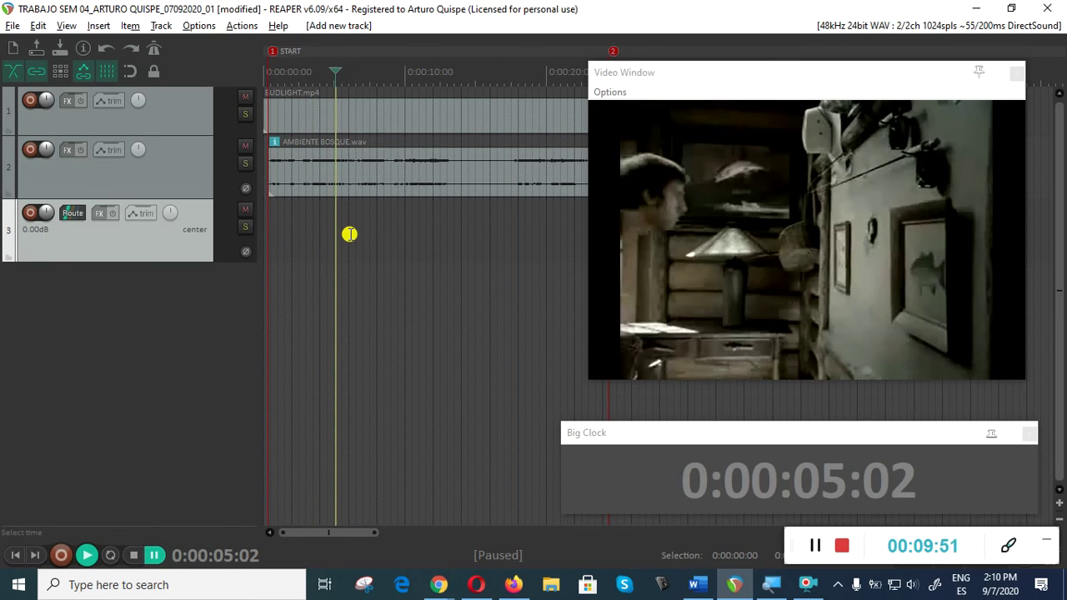
{"action": "left_click", "coordinate": [349, 234]}
{"action": "left_click", "coordinate": [293, 235]}
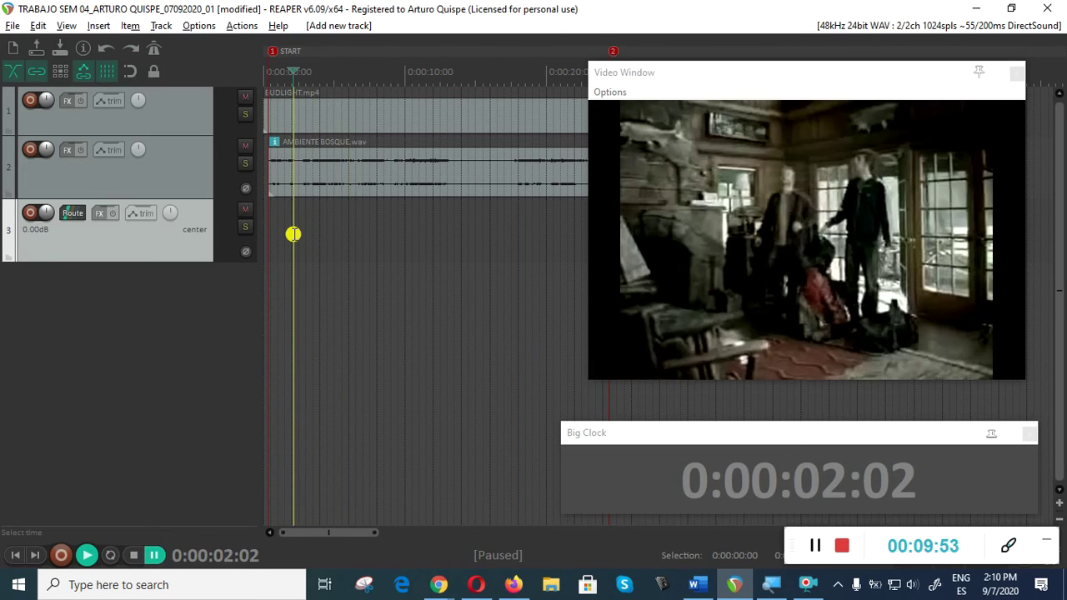
Step: Play the video from 0:00:02:02 and pause as the wall picture falls, leaving the edit cursor at 0:00:02:25
{"action": "key", "text": "space"}
{"action": "key", "text": "space"}
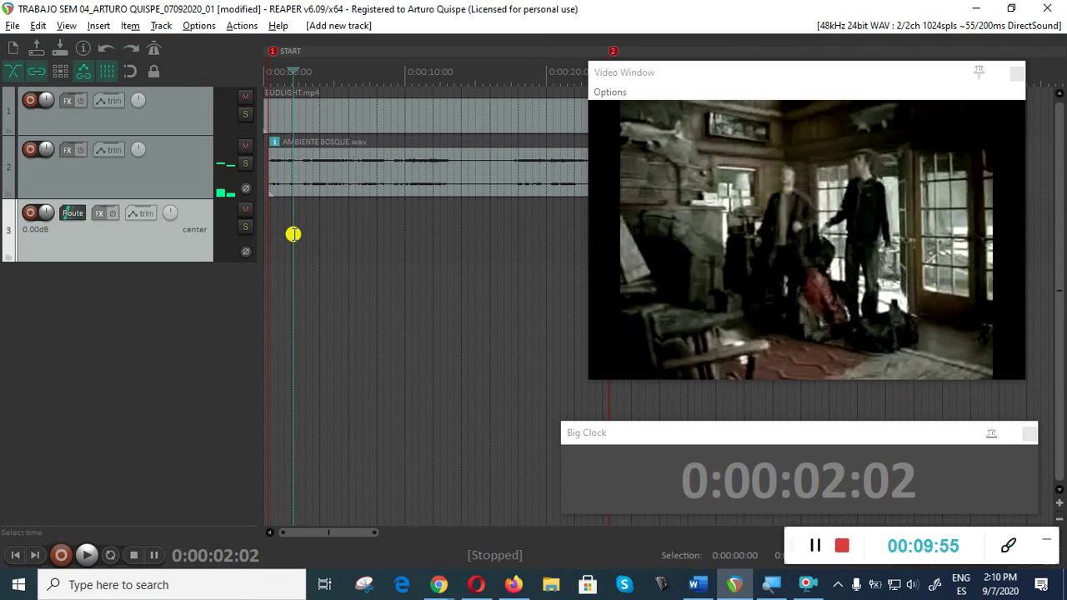
{"action": "key", "text": "space"}
{"action": "key", "text": "ctrl+space"}
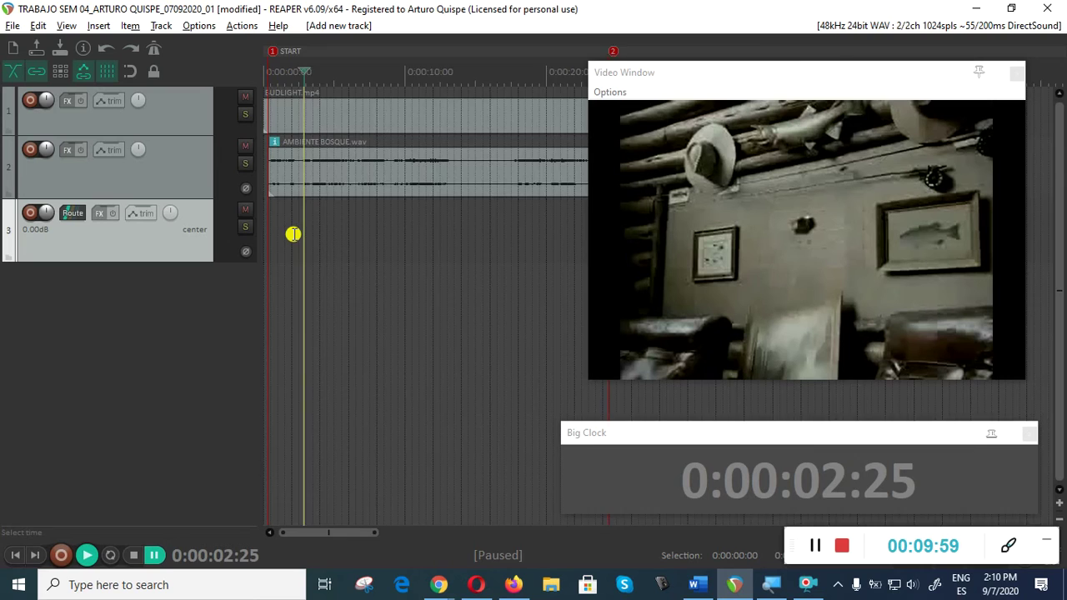
Step: Step the edit cursor back to 0:00:02:18, where the middle picture begins to fall, and add a marker there
{"action": "scroll", "coordinate": [294, 234], "scroll_direction": "up", "scroll_amount": 5}
{"action": "key", "text": "Left"}
{"action": "key", "text": "Left"}
{"action": "key", "text": "Left"}
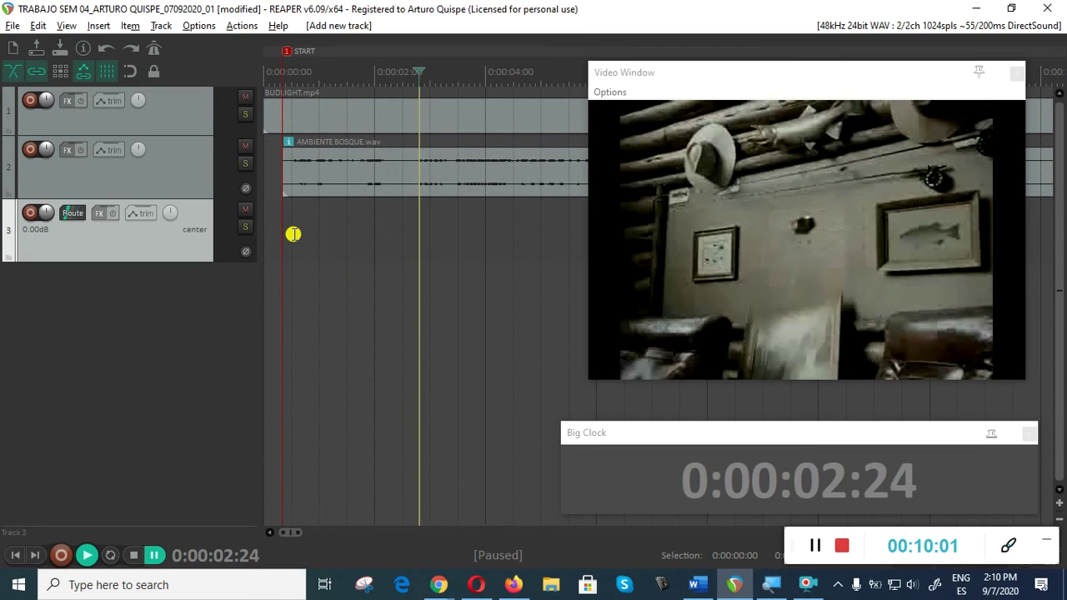
{"action": "key", "text": "Left"}
{"action": "key", "text": "Left"}
{"action": "key", "text": "Left"}
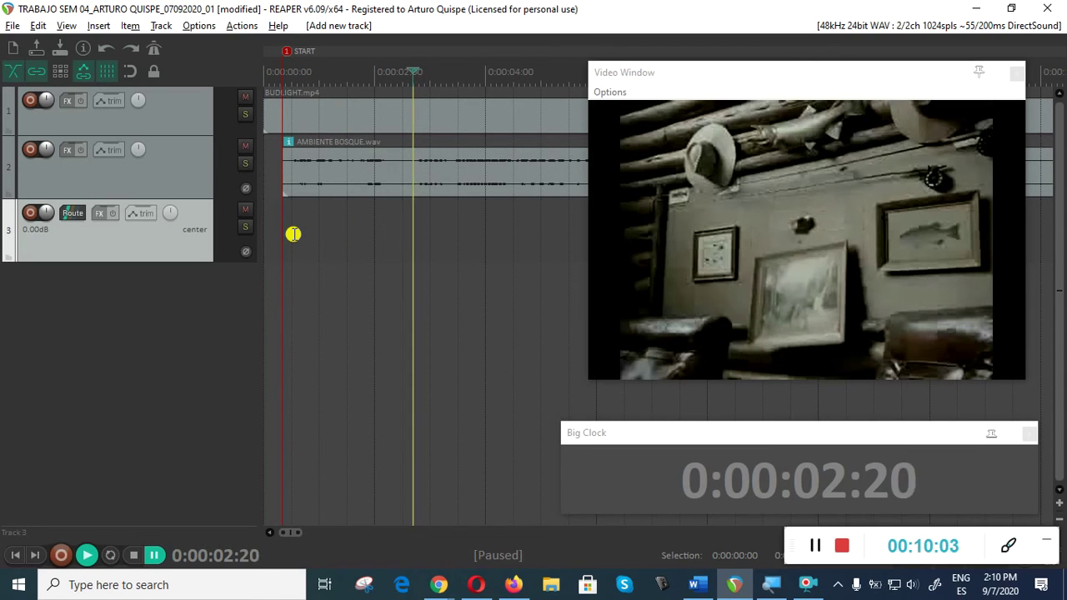
{"action": "key", "text": "Left"}
{"action": "key", "text": "Left"}
{"action": "key", "text": "Left"}
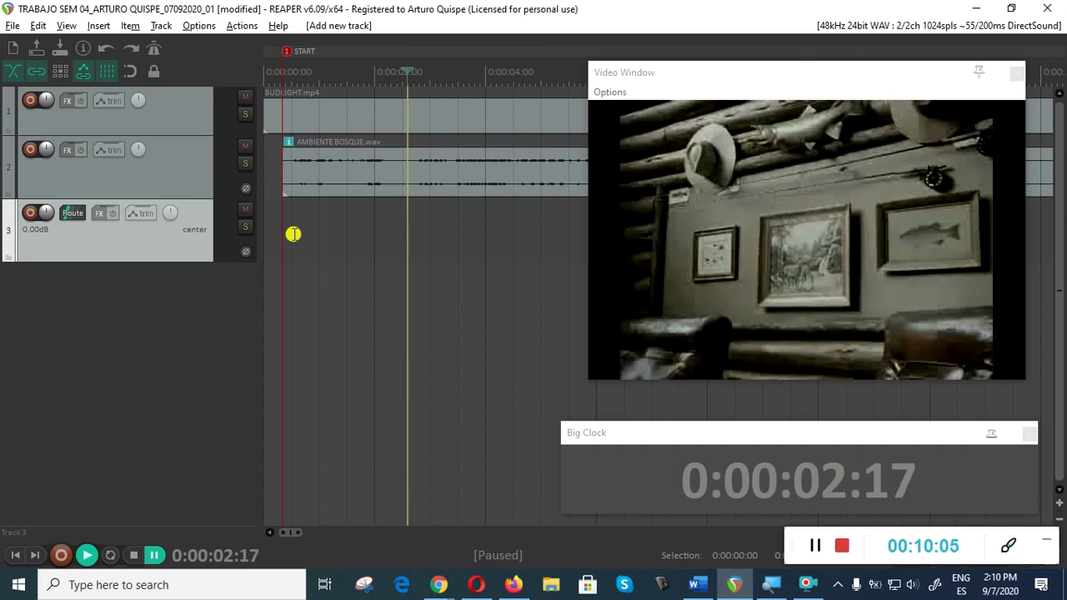
{"action": "key", "text": "Right"}
{"action": "key", "text": "Right"}
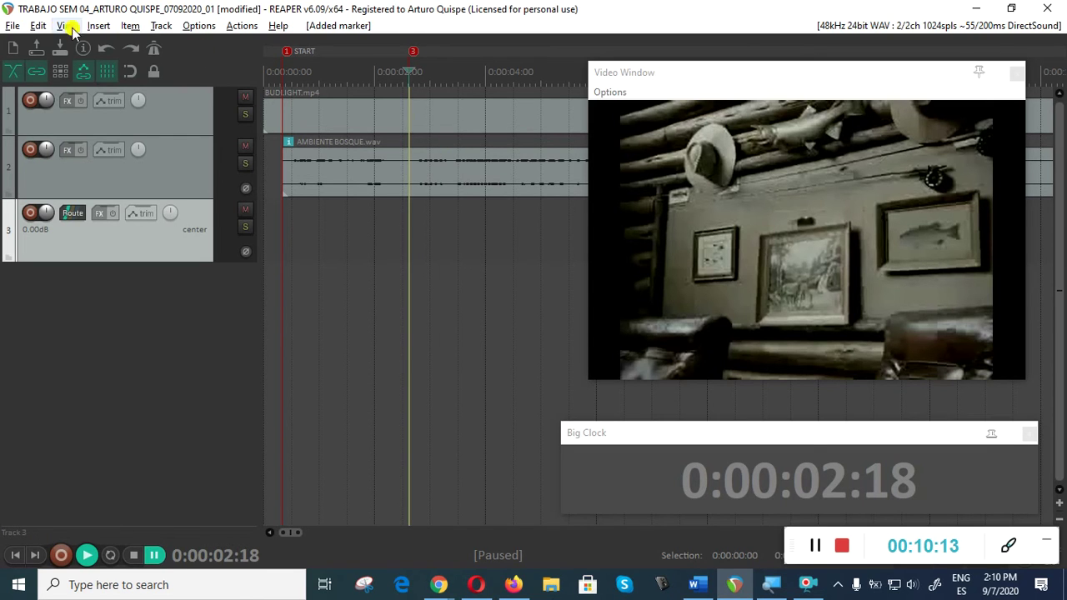
Step: Preview CUADRO 1.mp3 from the SFX folder in MPC-HC, close the player, and import the file onto track 3 at the new marker
{"action": "left_click", "coordinate": [98, 26]}
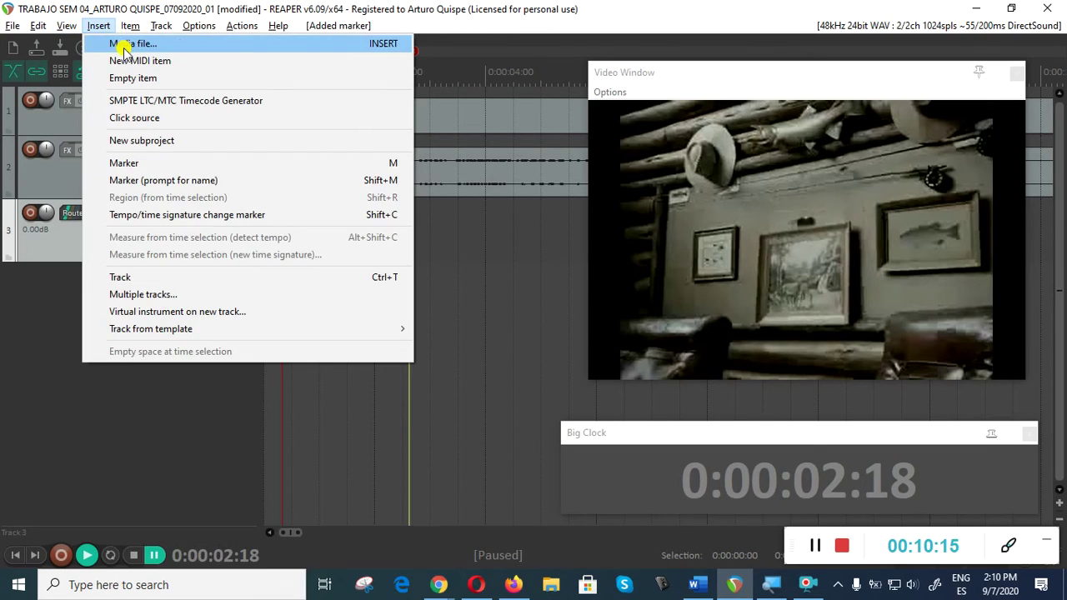
{"action": "left_click", "coordinate": [105, 40]}
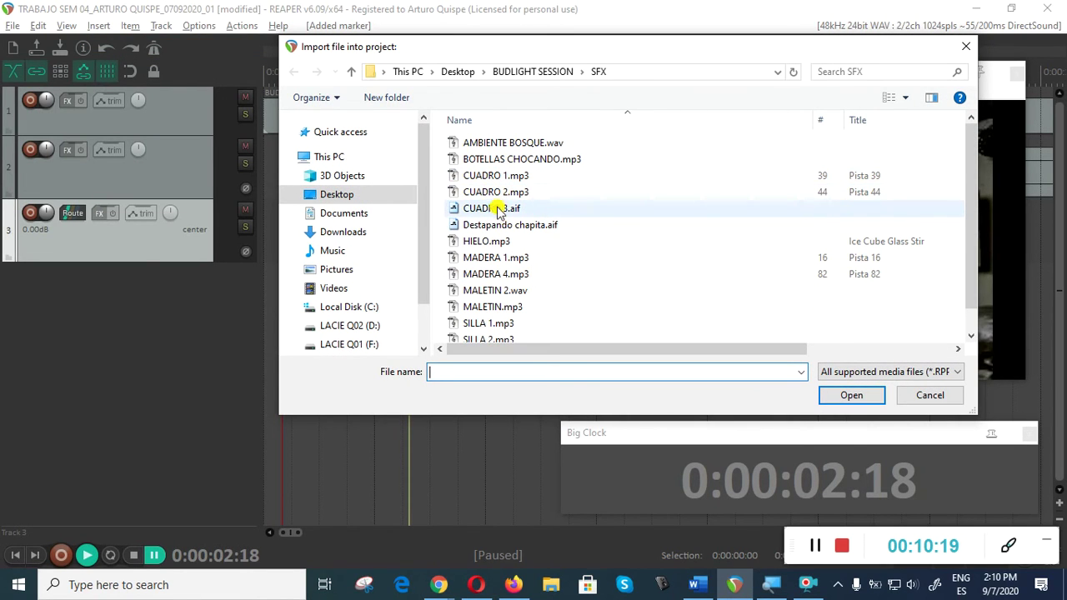
{"action": "right_click", "coordinate": [476, 178]}
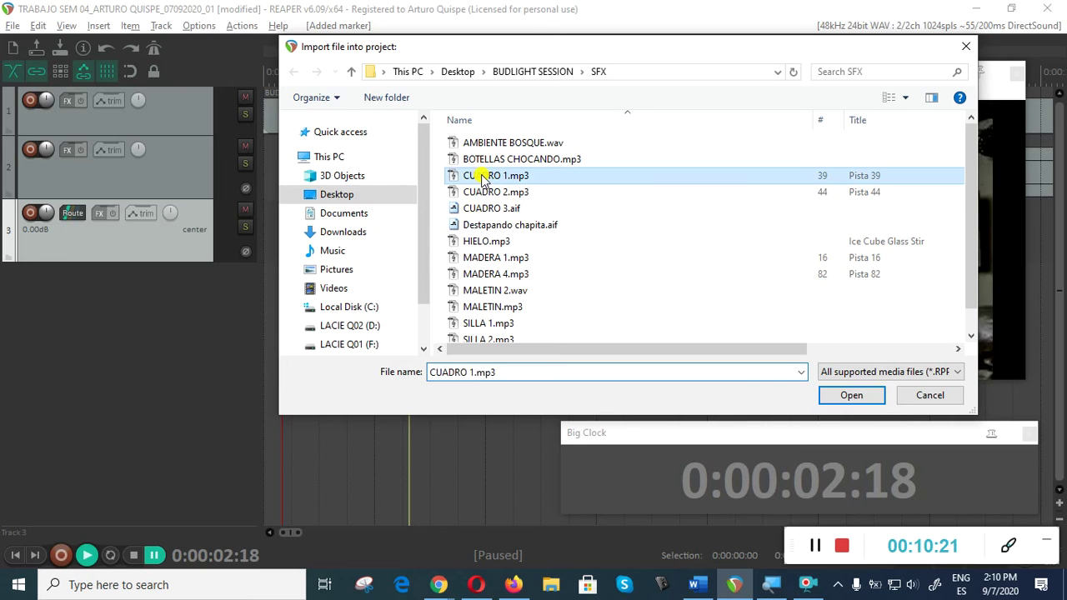
{"action": "mouse_move", "coordinate": [384, 306]}
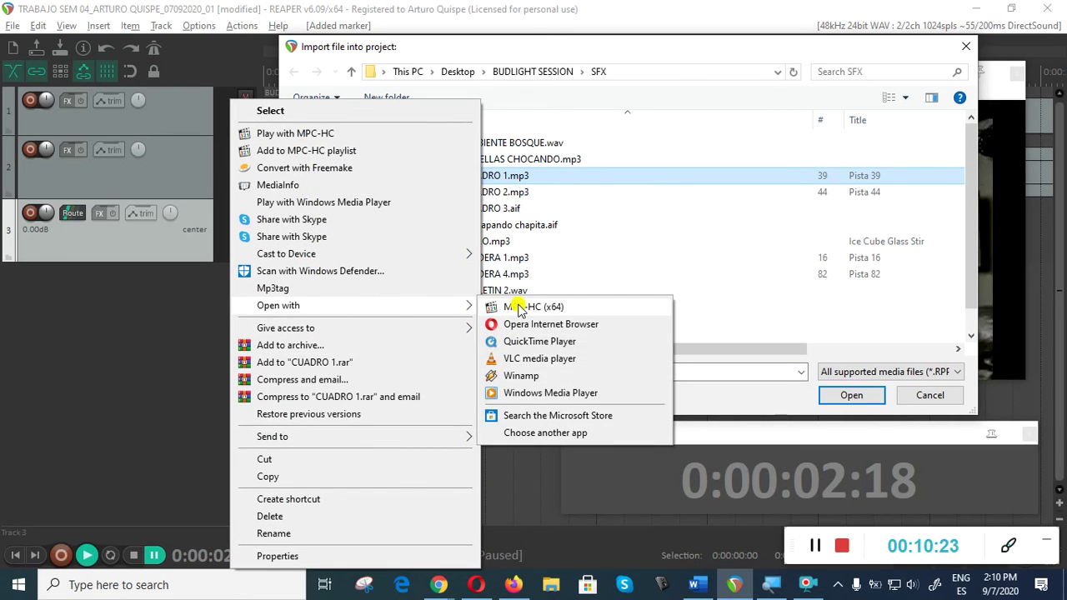
{"action": "left_click", "coordinate": [525, 305]}
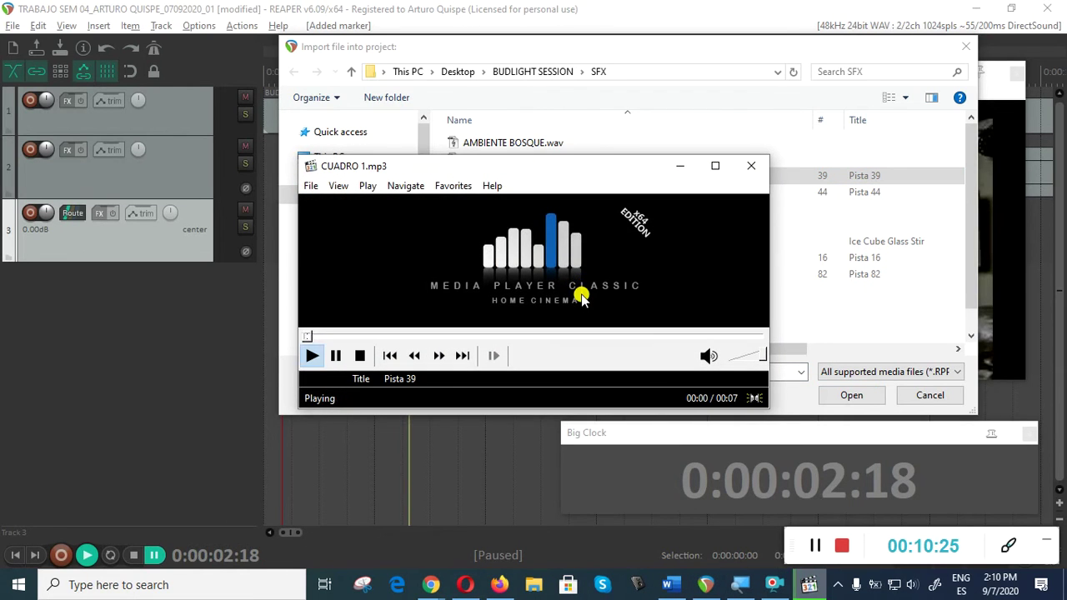
{"action": "left_click", "coordinate": [750, 166]}
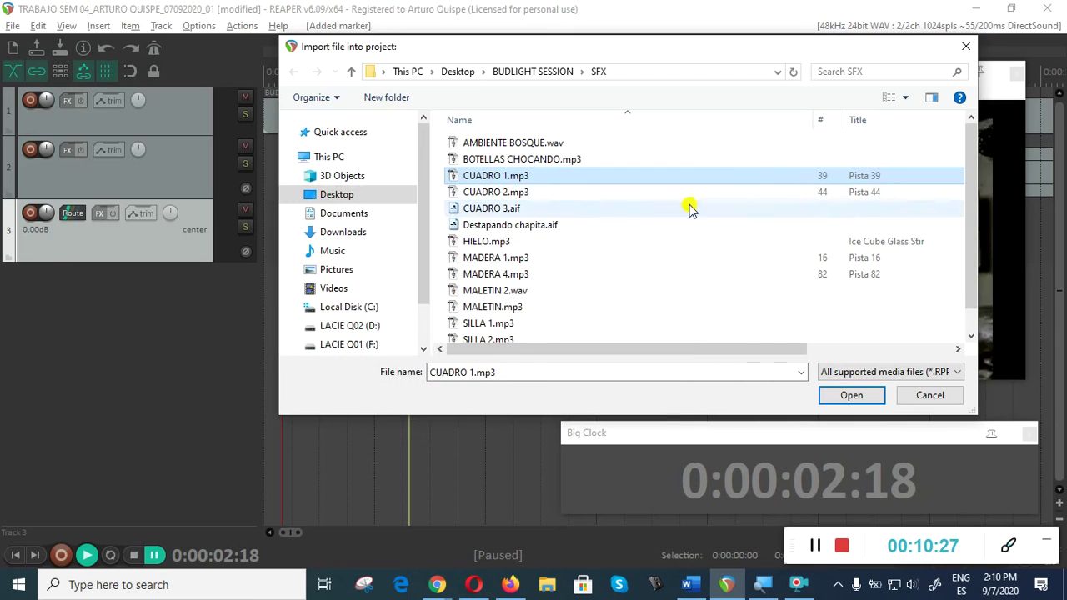
{"action": "double_click", "coordinate": [505, 178]}
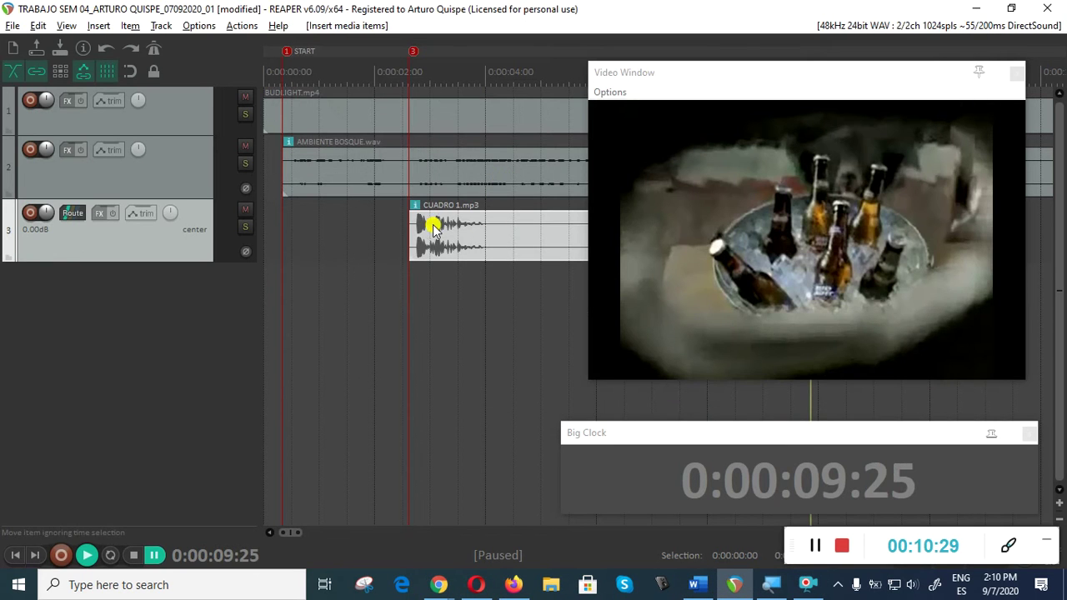
Step: Trim the silence off the start of CUADRO 1.mp3 and align the item to the edit cursor at 0:00:02:21
{"action": "left_click", "coordinate": [411, 241]}
{"action": "scroll", "coordinate": [424, 243], "scroll_direction": "up", "scroll_amount": 3}
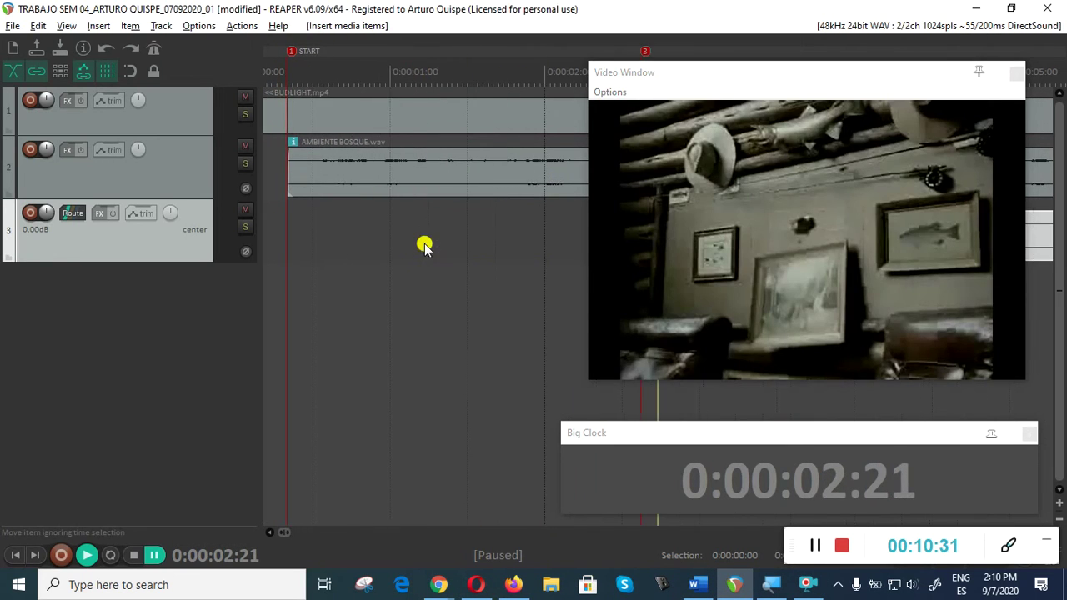
{"action": "left_click_drag", "start_coordinate": [681, 86], "coordinate": [107, 238]}
{"action": "left_click_drag", "start_coordinate": [703, 239], "coordinate": [619, 238]}
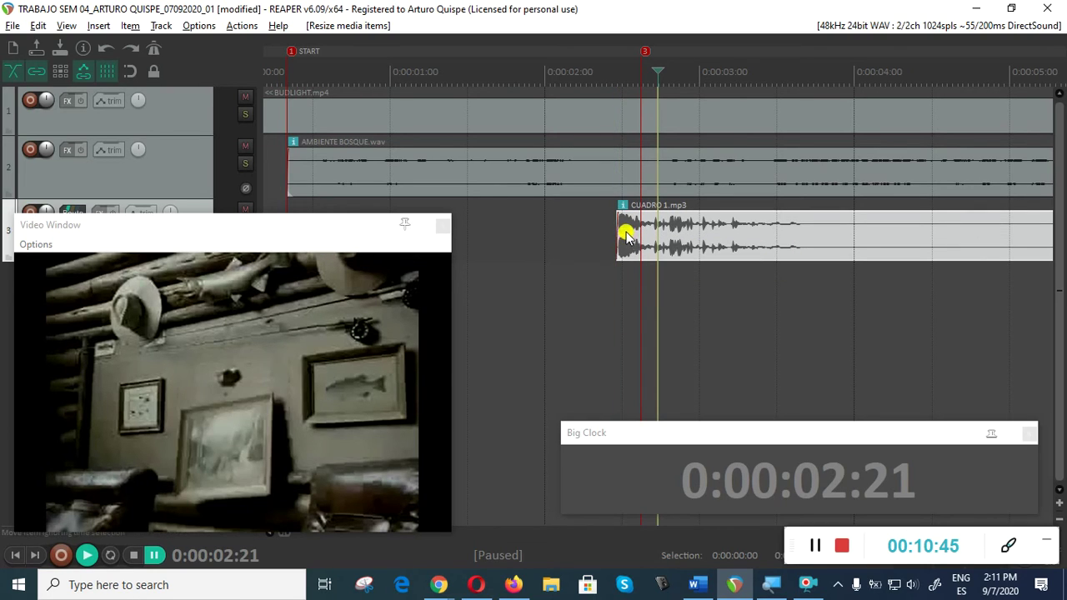
{"action": "left_click_drag", "start_coordinate": [627, 238], "coordinate": [672, 232]}
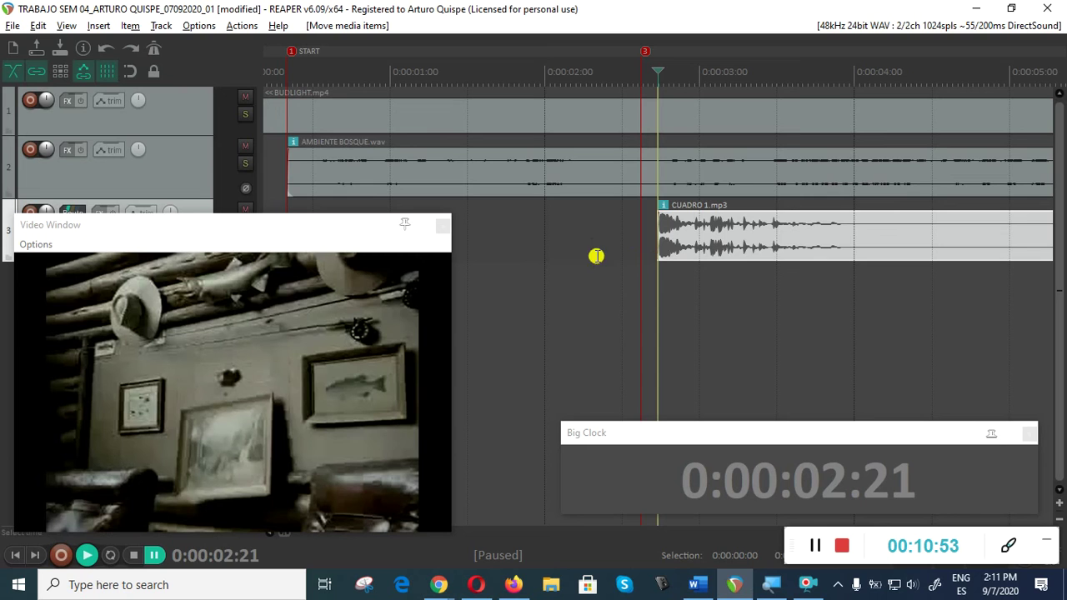
Step: Play the opening to check the picture sound's sync, and move the Video Window back clear of the tracks
{"action": "left_click", "coordinate": [272, 151]}
{"action": "key", "text": "space"}
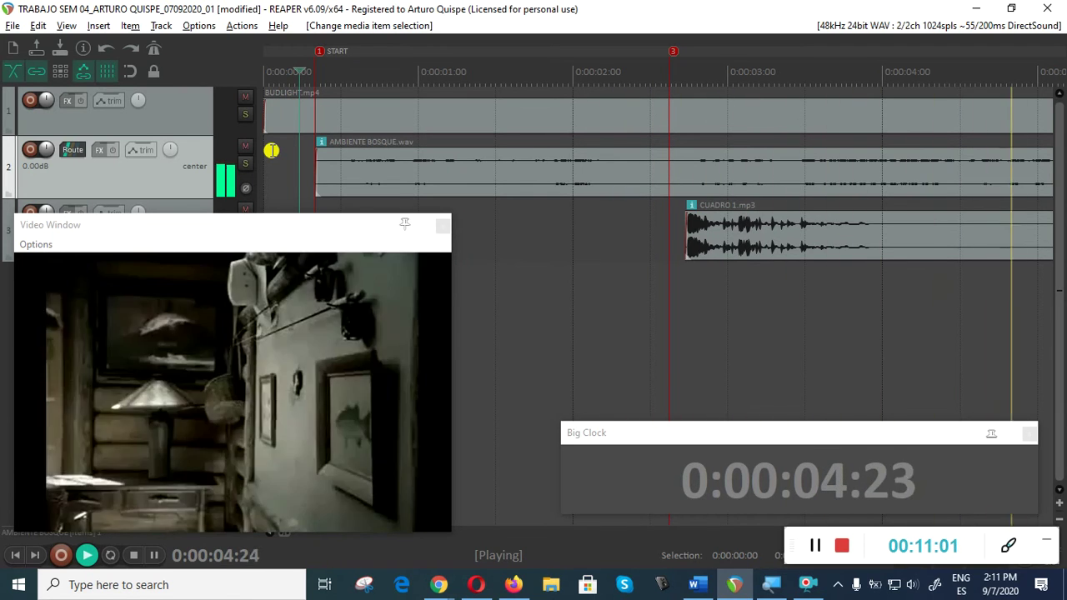
{"action": "key", "text": "space"}
{"action": "scroll", "coordinate": [525, 211], "scroll_direction": "down", "scroll_amount": 5}
{"action": "scroll", "coordinate": [526, 211], "scroll_direction": "up", "scroll_amount": 3}
{"action": "left_click_drag", "start_coordinate": [341, 228], "coordinate": [881, 67]}
Step: Examine the remaining scenes, from the face in the wall to the Bud Light bottle shot, by repositioning the edit cursor along the timeline
{"action": "left_click_drag", "start_coordinate": [366, 260], "coordinate": [452, 301]}
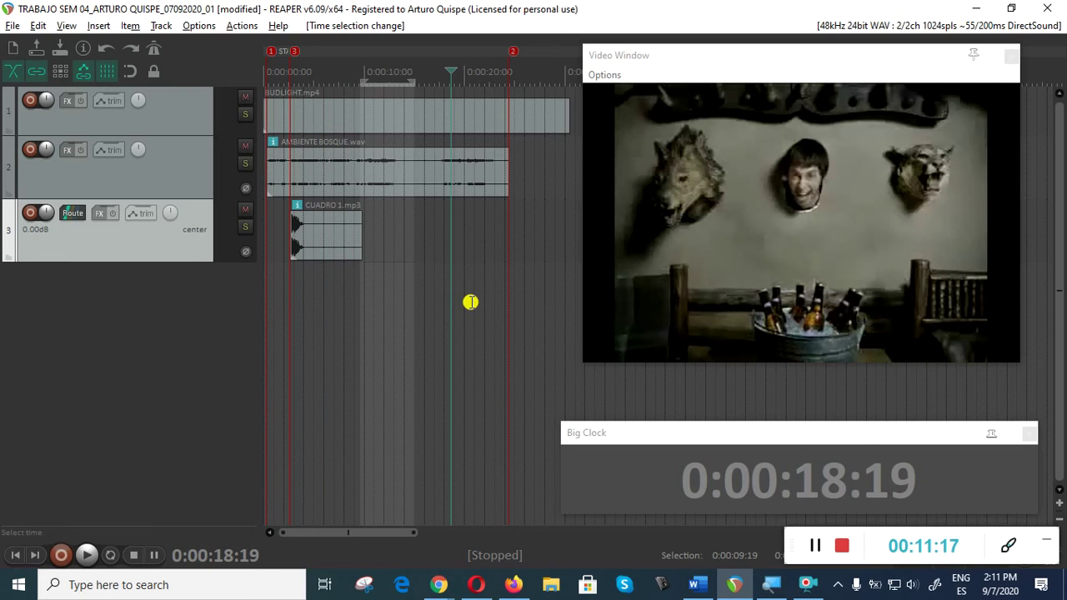
{"action": "left_click", "coordinate": [547, 288]}
{"action": "left_click", "coordinate": [465, 281]}
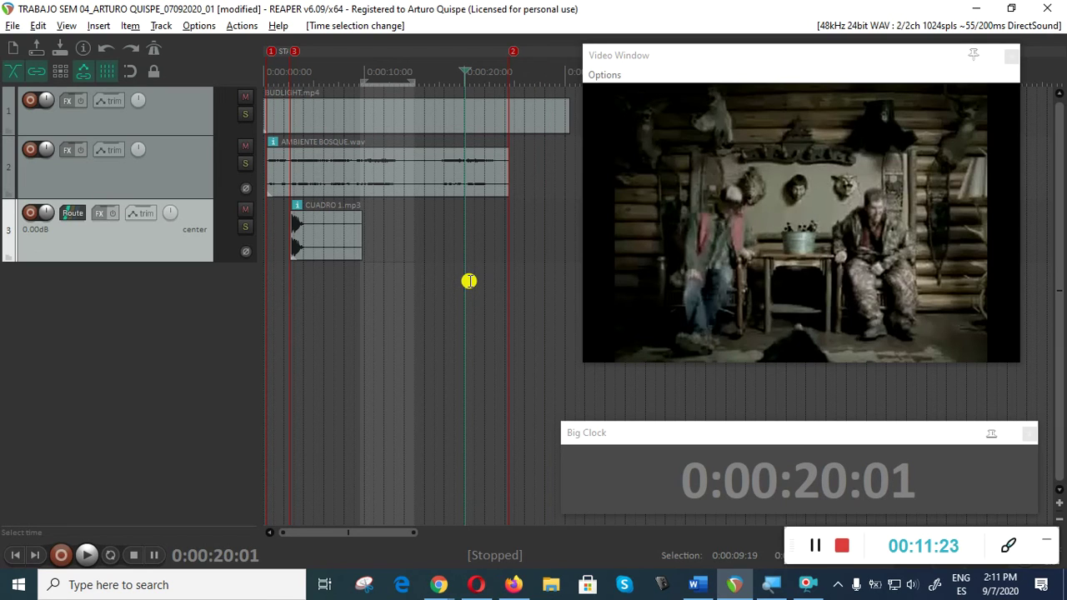
{"action": "left_click", "coordinate": [476, 285]}
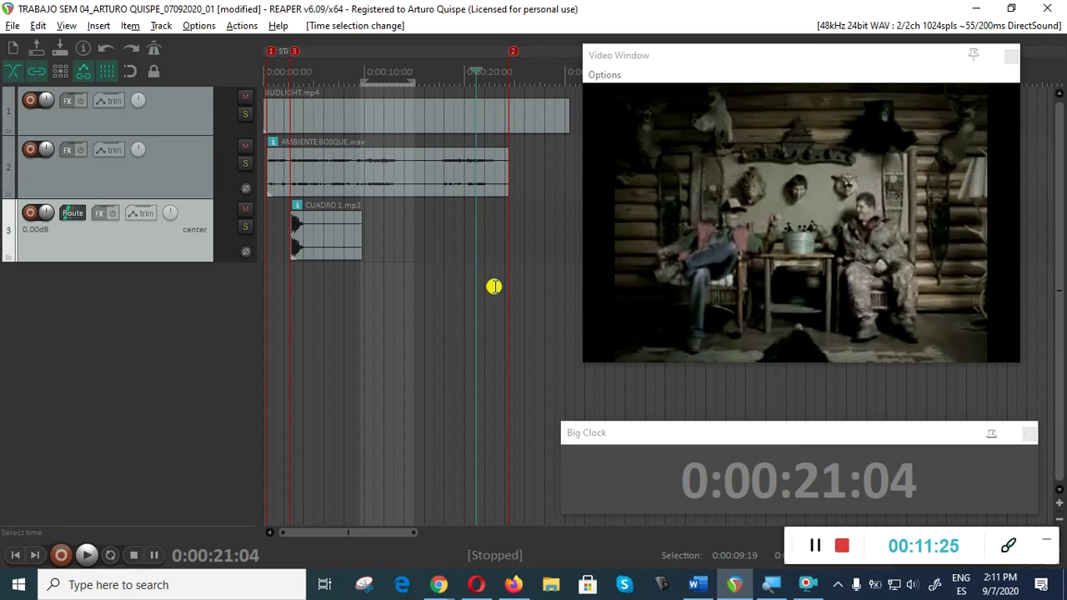
{"action": "left_click", "coordinate": [492, 285]}
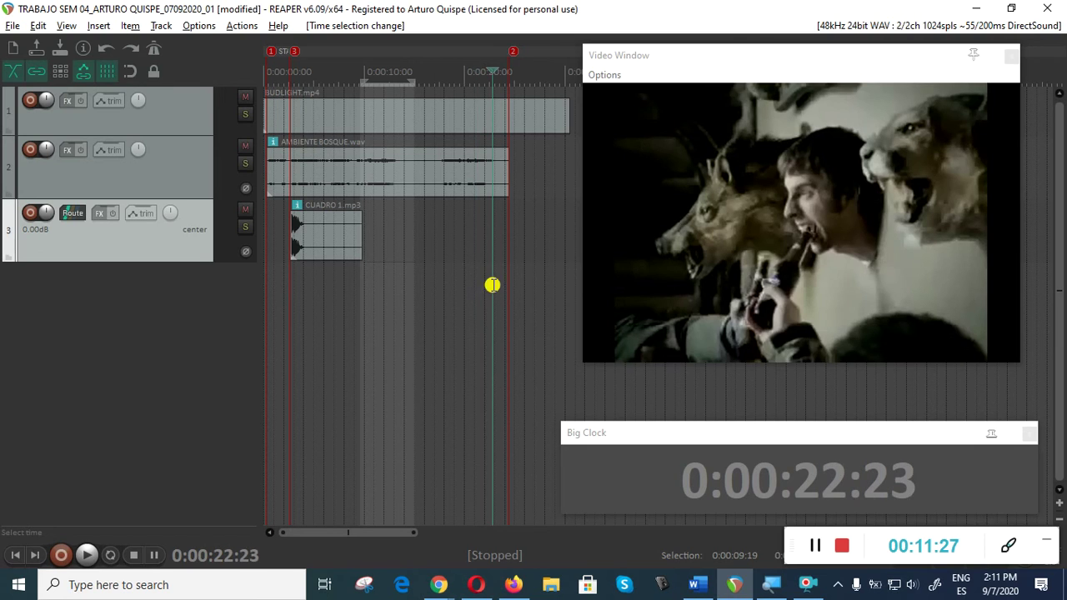
{"action": "left_click", "coordinate": [533, 253]}
{"action": "left_click", "coordinate": [513, 243]}
{"action": "left_click", "coordinate": [537, 238]}
{"action": "left_click", "coordinate": [559, 231]}
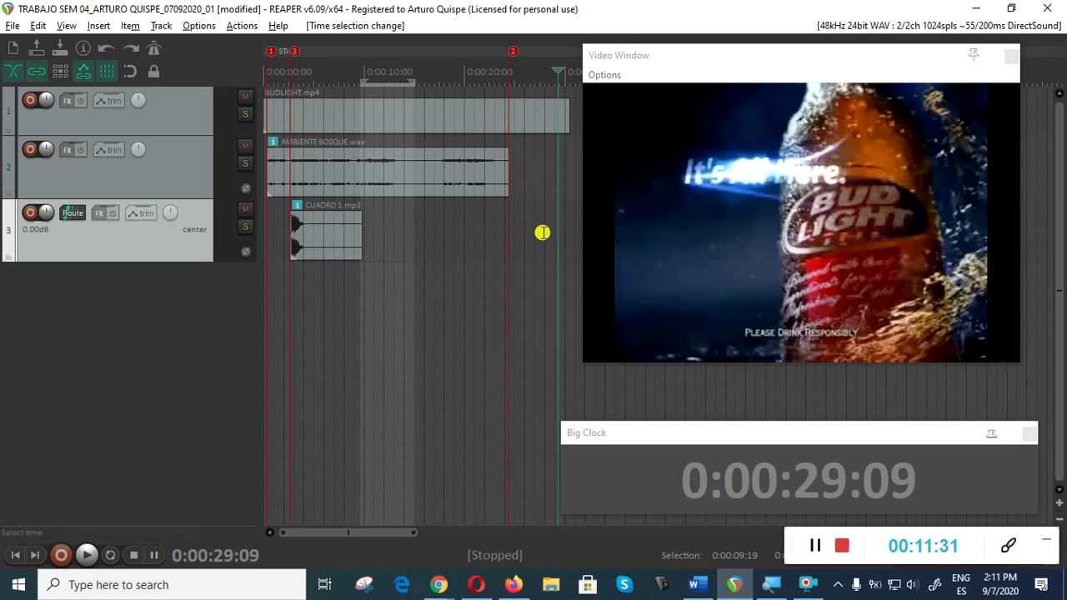
{"action": "left_click", "coordinate": [543, 232]}
{"action": "left_click", "coordinate": [482, 237]}
{"action": "left_click", "coordinate": [427, 228]}
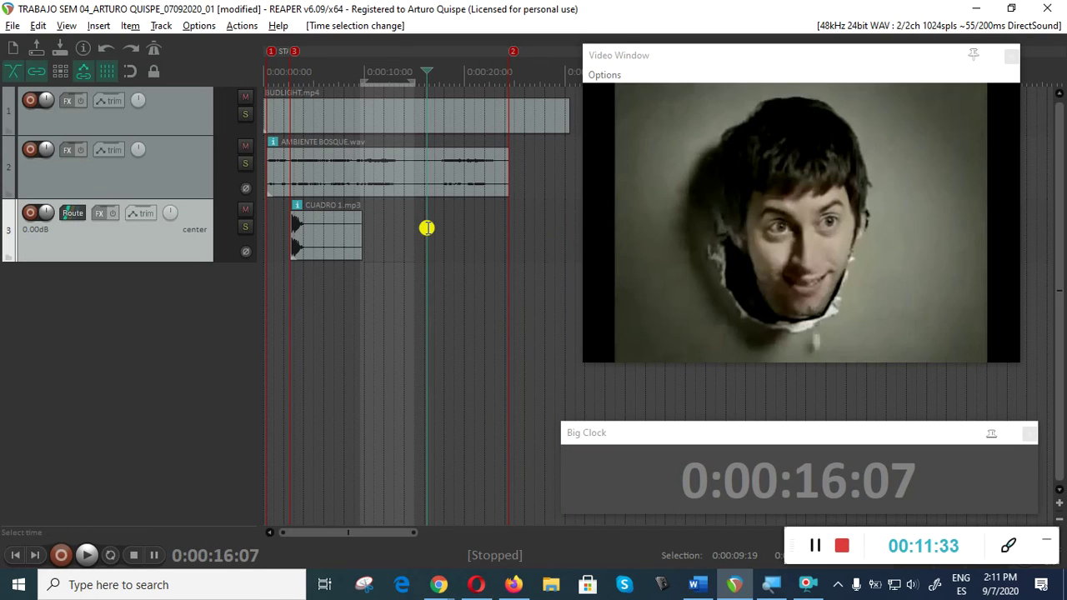
{"action": "left_click", "coordinate": [449, 229]}
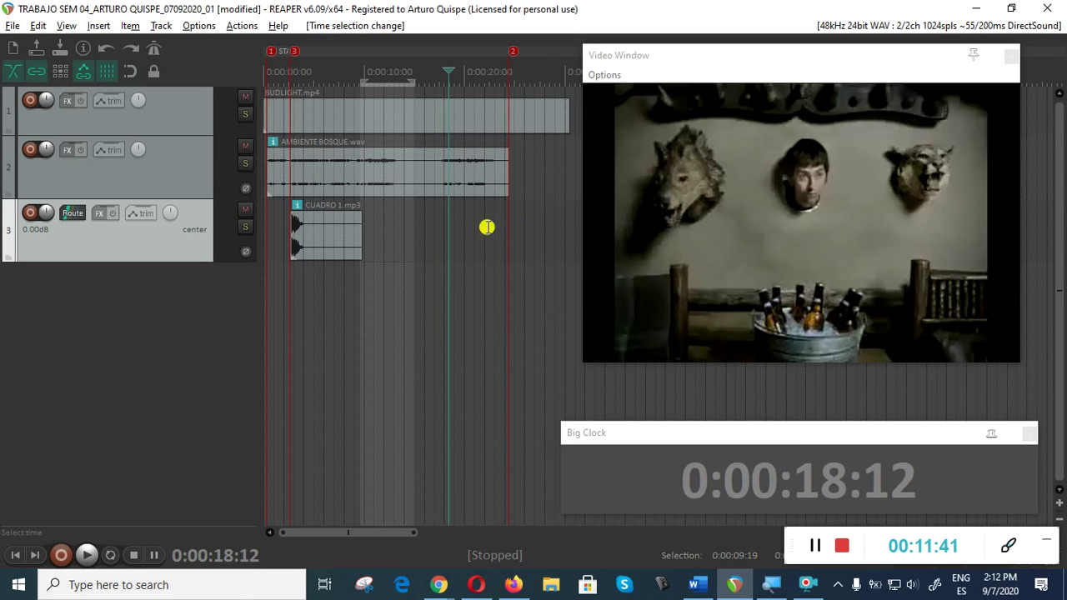
{"action": "key", "text": "Left"}
{"action": "left_click", "coordinate": [481, 236]}
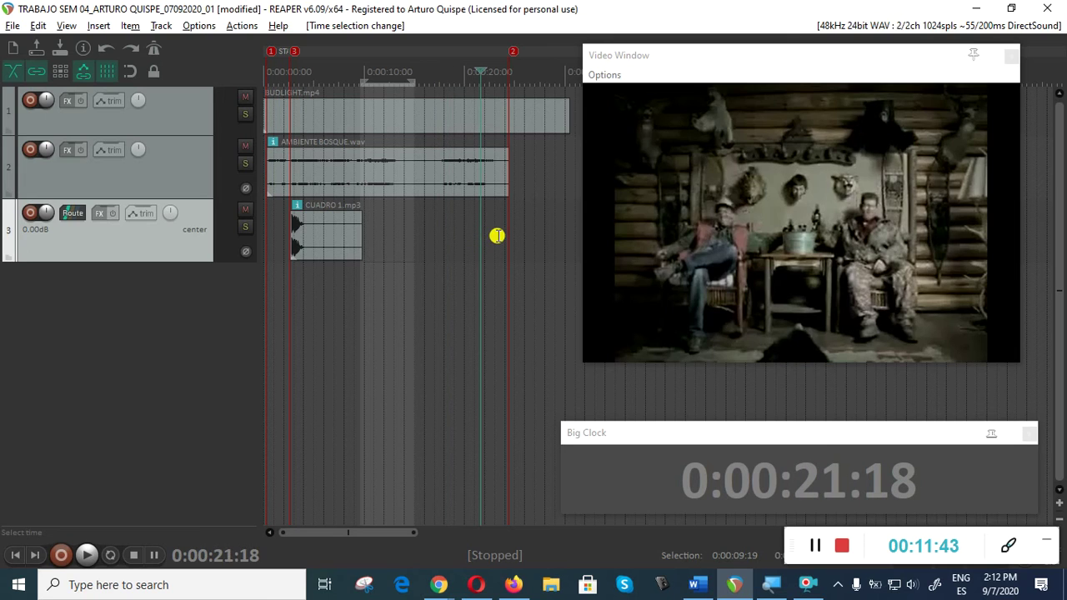
{"action": "left_click", "coordinate": [461, 241]}
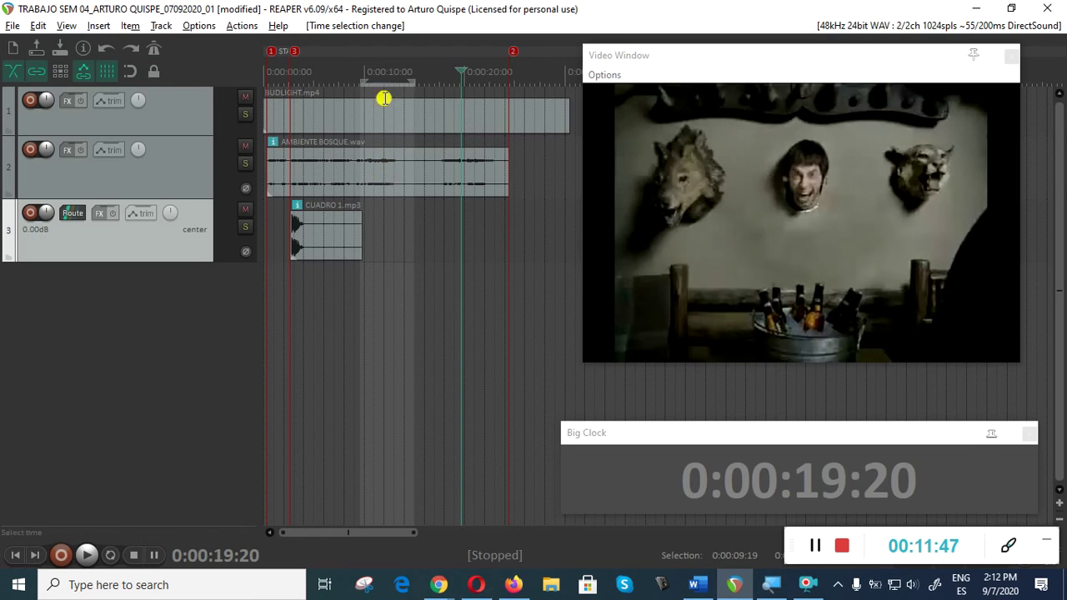
Step: Remove the time selection, return the edit cursor to the project start, and nudge the Video Window slightly
{"action": "left_click_drag", "start_coordinate": [319, 72], "coordinate": [446, 75]}
{"action": "left_click", "coordinate": [343, 75]}
{"action": "left_click_drag", "start_coordinate": [325, 73], "coordinate": [443, 77]}
{"action": "left_click", "coordinate": [442, 77]}
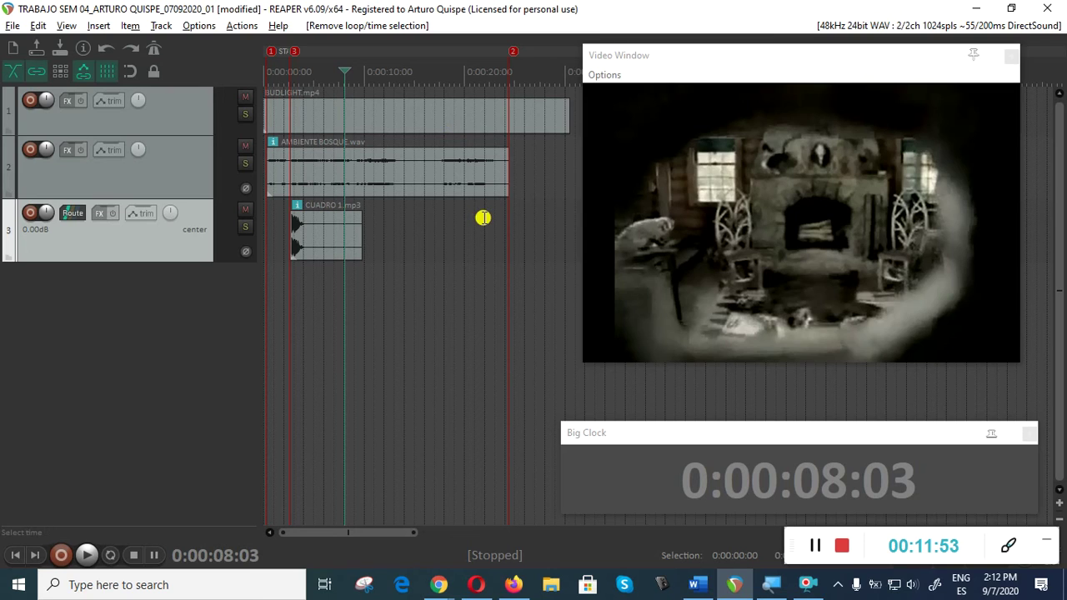
{"action": "key", "text": "Home"}
{"action": "left_click_drag", "start_coordinate": [682, 74], "coordinate": [683, 79]}
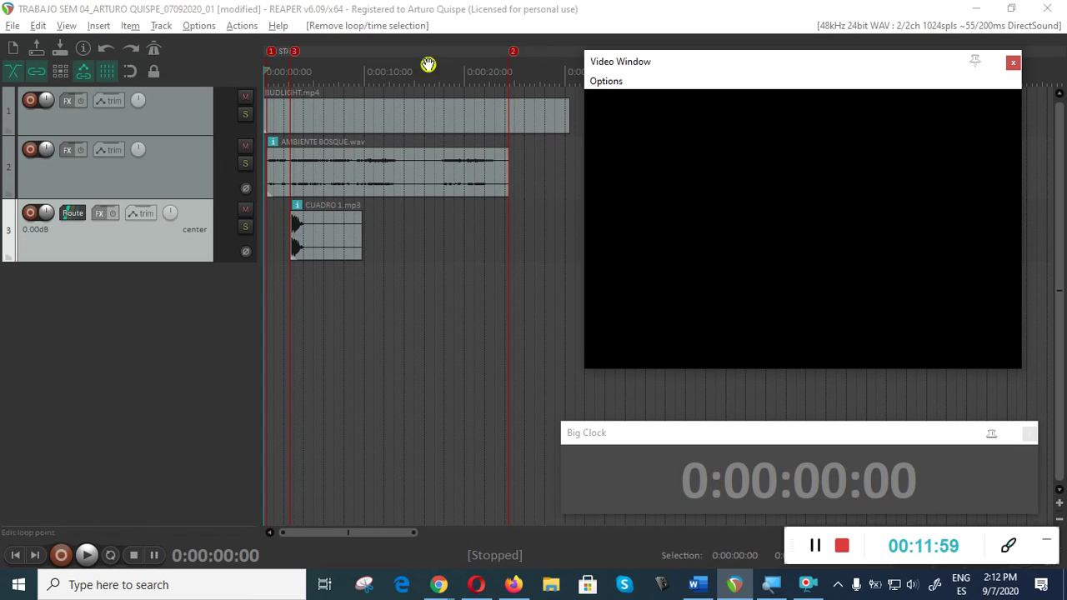
Step: Open a File Explorer window over the project, enlarge it, and go to the Desktop folder
{"action": "left_click", "coordinate": [551, 584]}
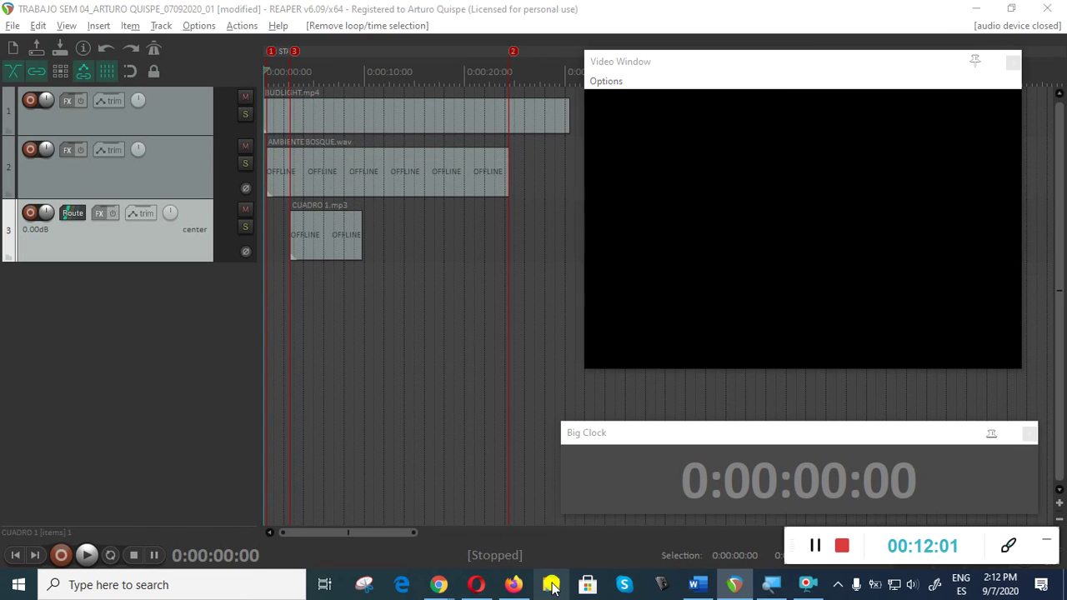
{"action": "left_click_drag", "start_coordinate": [667, 103], "coordinate": [416, 75]}
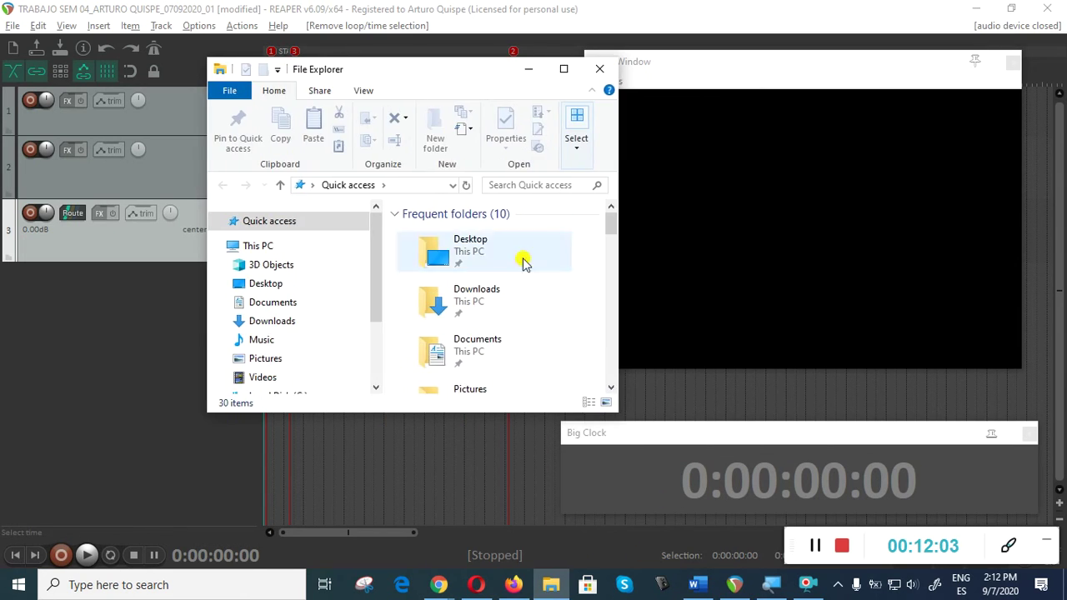
{"action": "left_click_drag", "start_coordinate": [617, 413], "coordinate": [895, 491]}
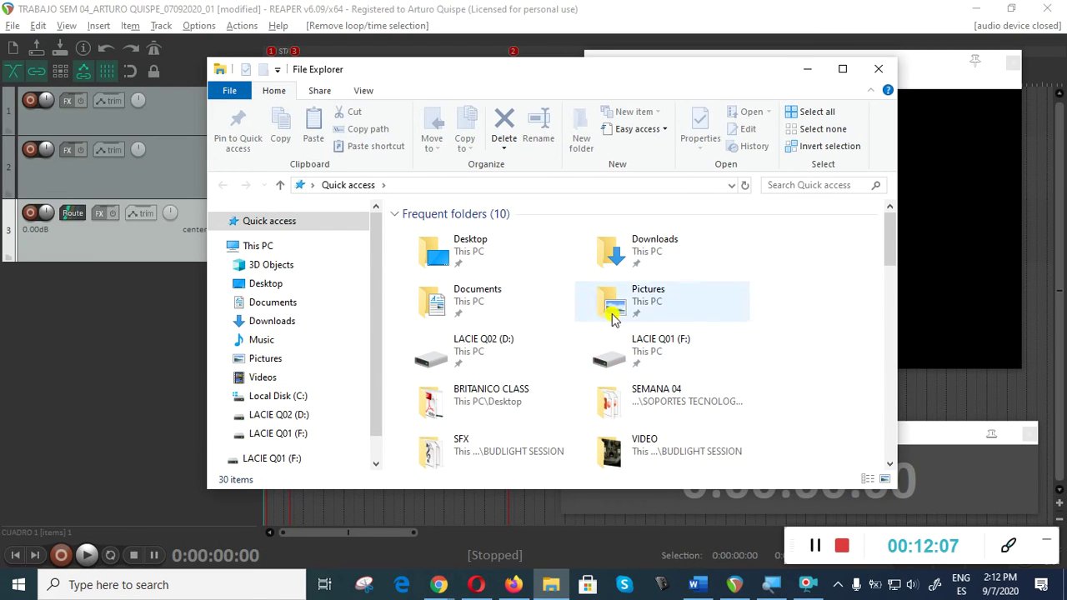
{"action": "scroll", "coordinate": [547, 333], "scroll_direction": "down", "scroll_amount": 5}
{"action": "scroll", "coordinate": [576, 365], "scroll_direction": "up", "scroll_amount": 5}
{"action": "scroll", "coordinate": [584, 367], "scroll_direction": "down", "scroll_amount": 3}
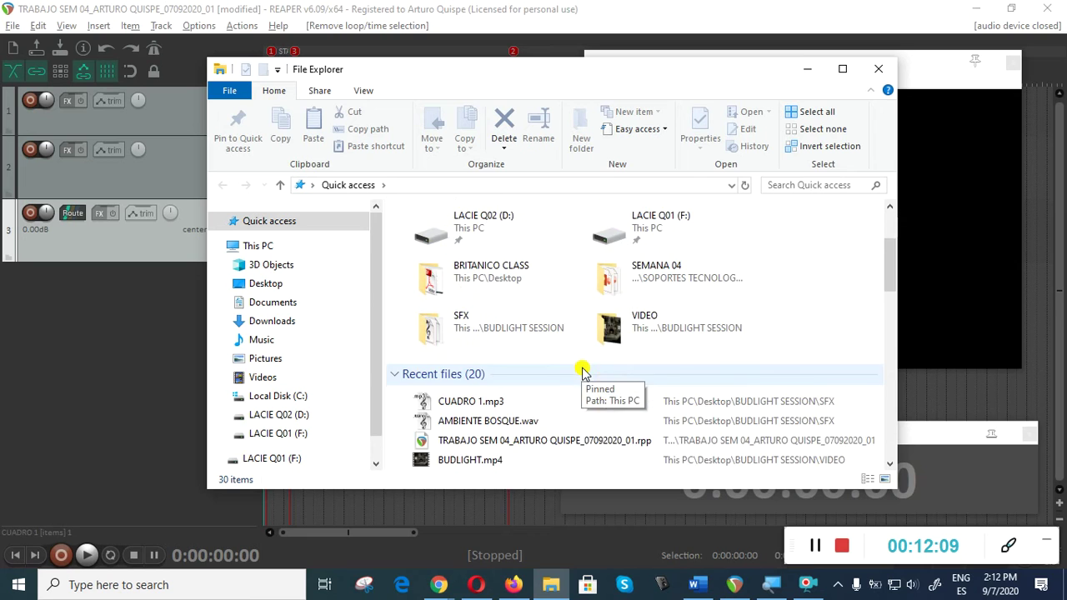
{"action": "scroll", "coordinate": [500, 334], "scroll_direction": "up", "scroll_amount": 3}
{"action": "left_click", "coordinate": [267, 284]}
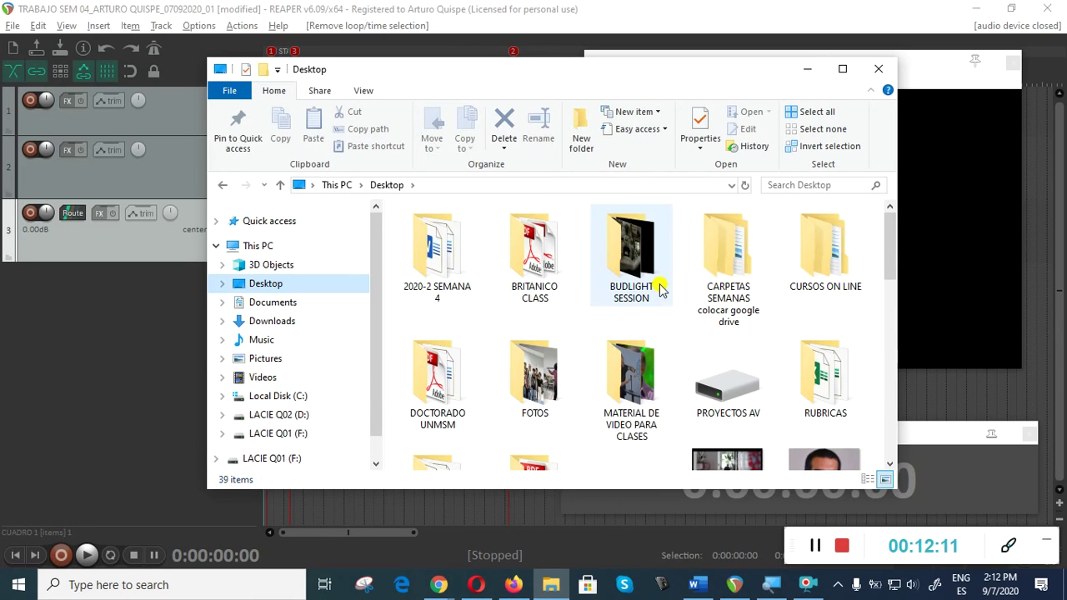
Step: Browse from VNIUERSITATI through TALLER DE SONIDO Y MUSICA and 2020-2 to LUNES 11AM, and check the files in the _01 project folder
{"action": "scroll", "coordinate": [675, 308], "scroll_direction": "down", "scroll_amount": 3}
{"action": "double_click", "coordinate": [632, 288]}
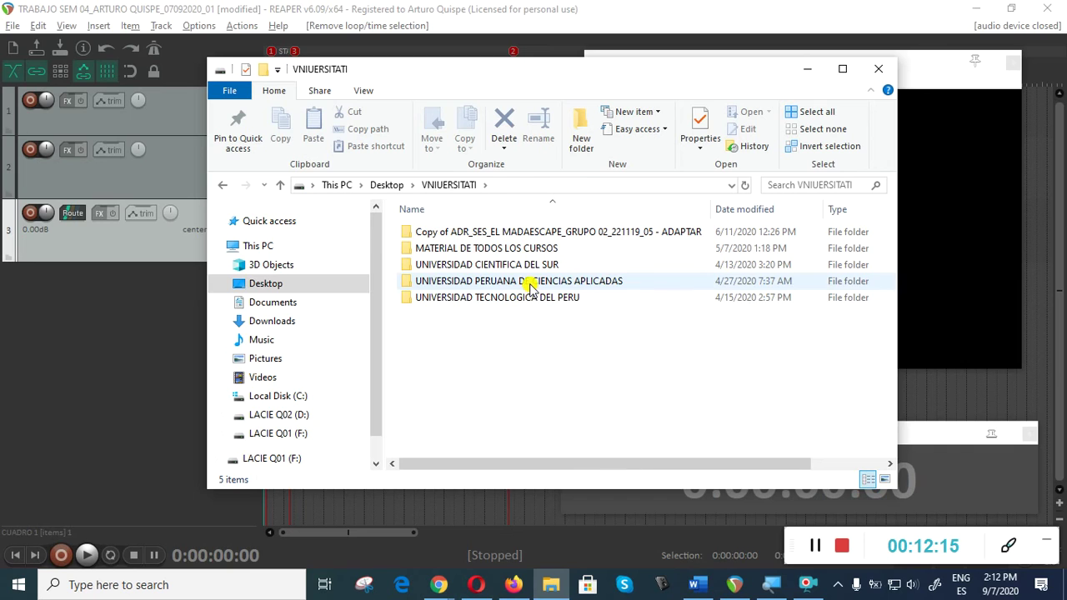
{"action": "double_click", "coordinate": [531, 284]}
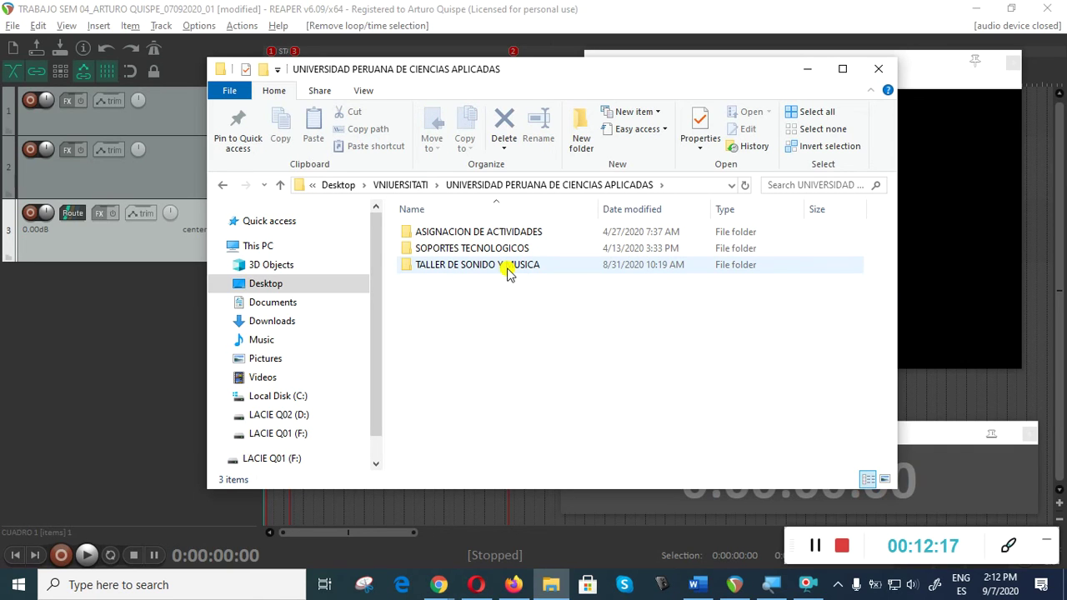
{"action": "double_click", "coordinate": [509, 267]}
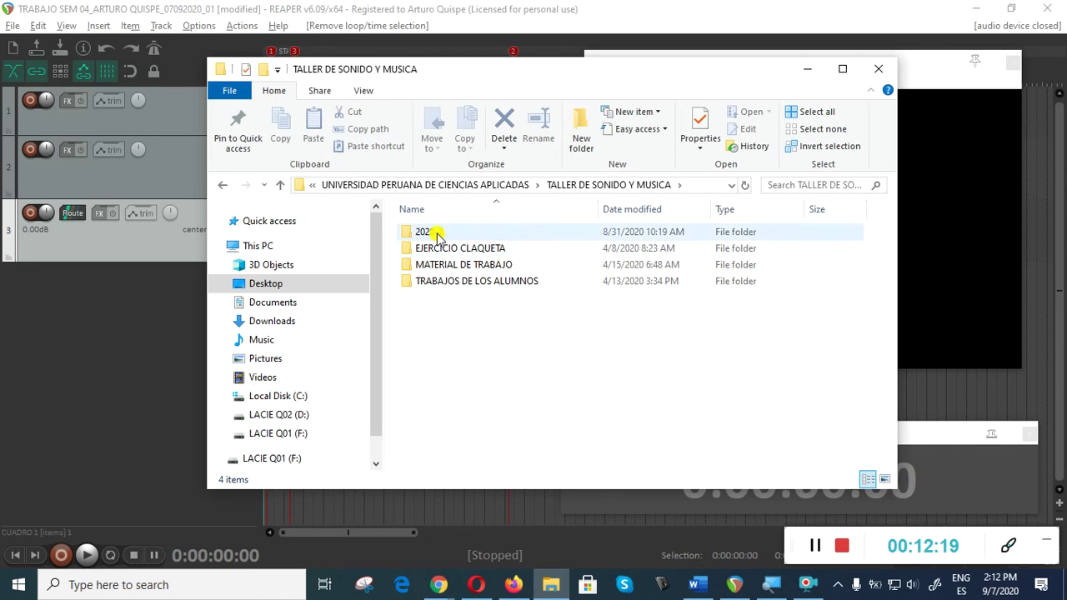
{"action": "double_click", "coordinate": [437, 232]}
{"action": "double_click", "coordinate": [459, 250]}
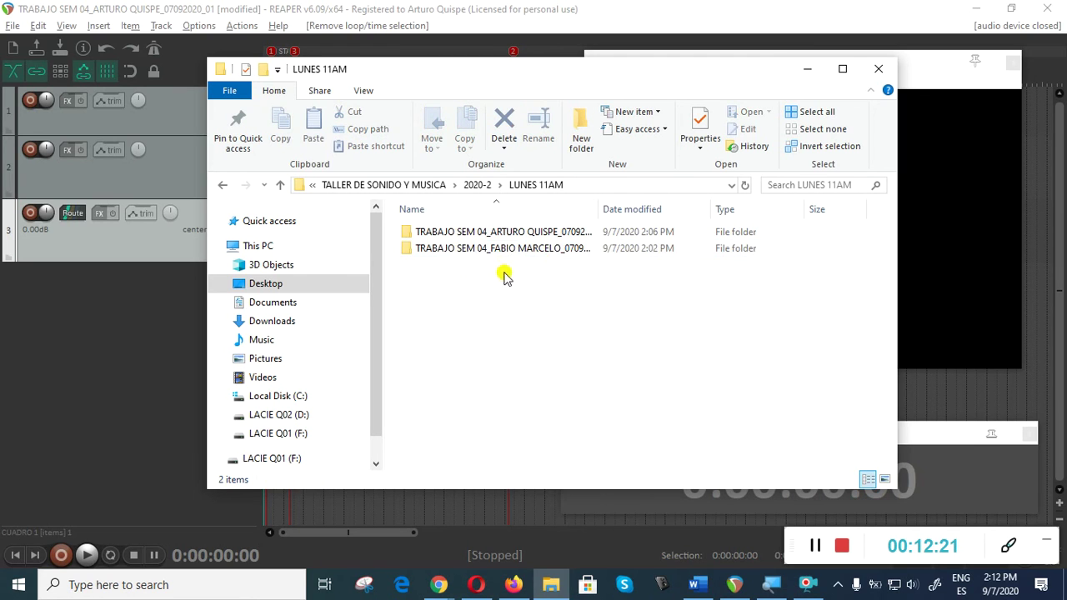
{"action": "left_click_drag", "start_coordinate": [598, 208], "coordinate": [750, 208]}
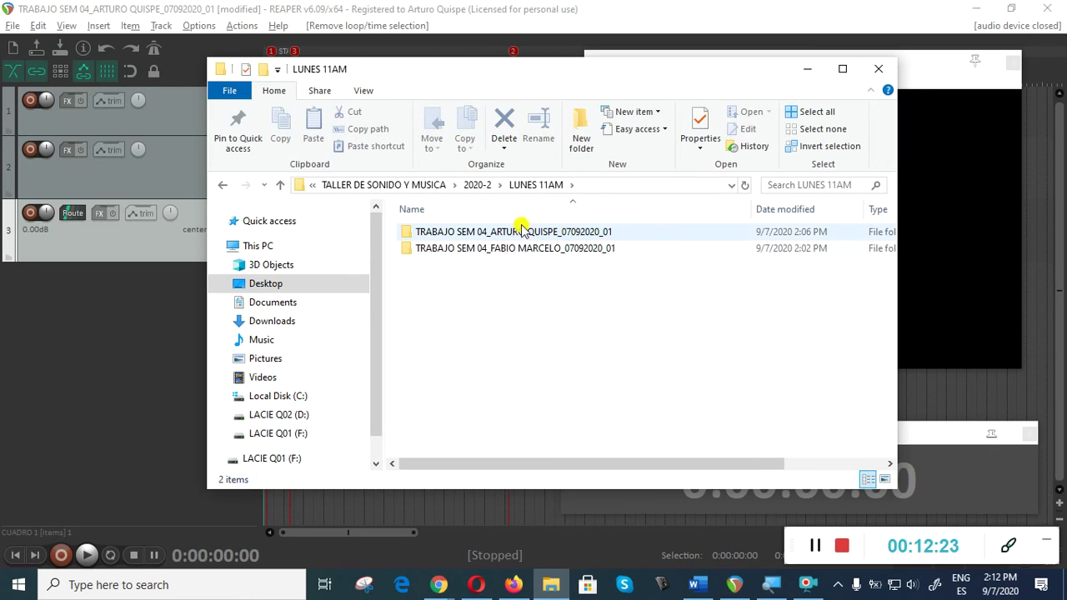
{"action": "double_click", "coordinate": [567, 235]}
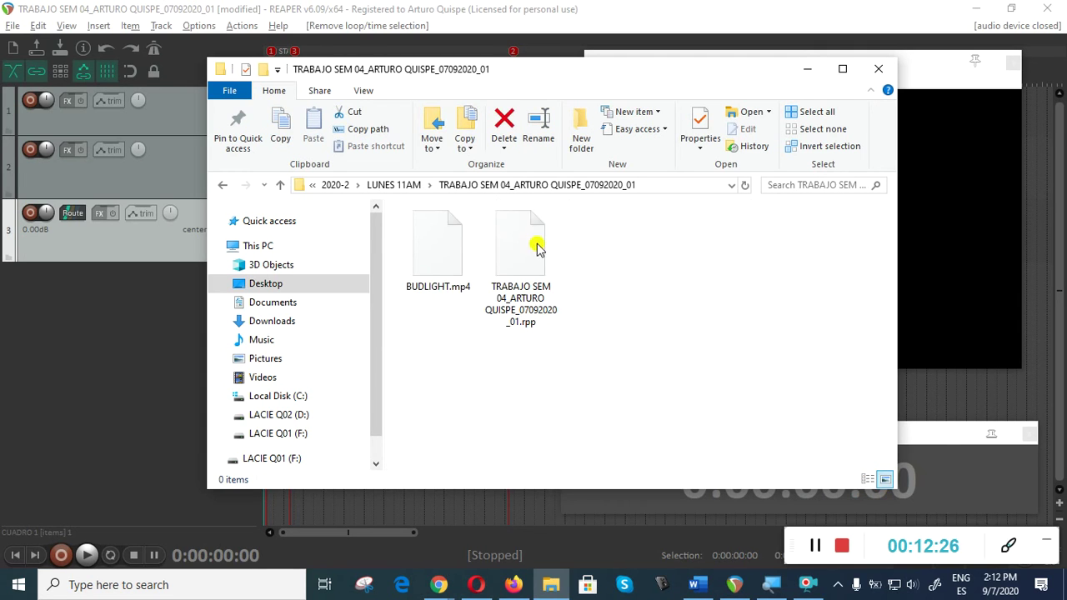
Step: Shrink the File Explorer window and place it over the video preview, and go back to the LUNES 11AM folder
{"action": "left_click_drag", "start_coordinate": [490, 77], "coordinate": [873, 94]}
{"action": "left_click", "coordinate": [406, 243]}
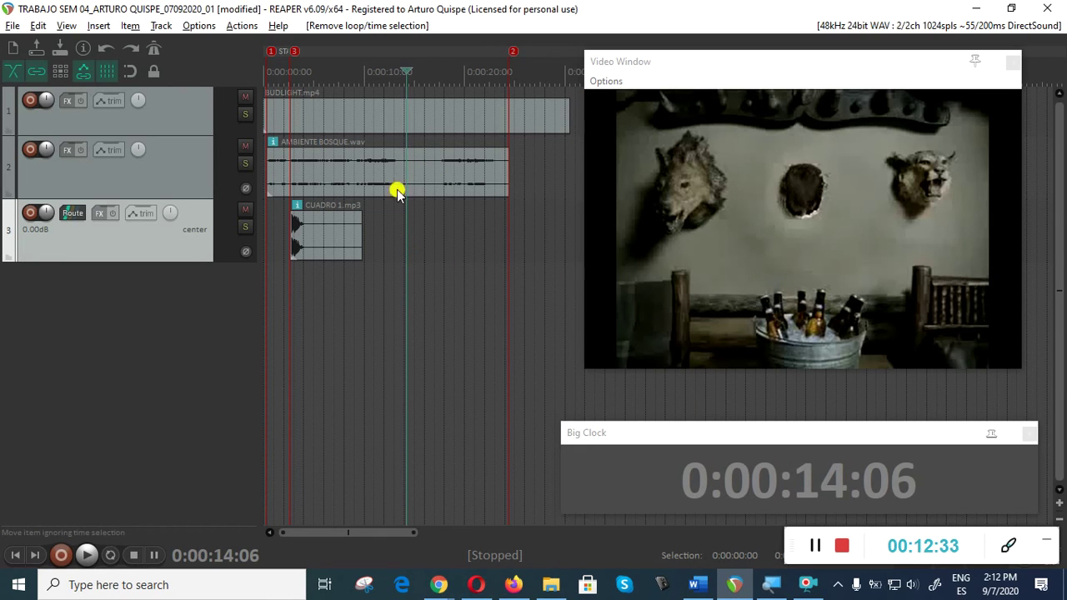
{"action": "key", "text": "alt+Tab"}
{"action": "left_click_drag", "start_coordinate": [1001, 78], "coordinate": [738, 44]}
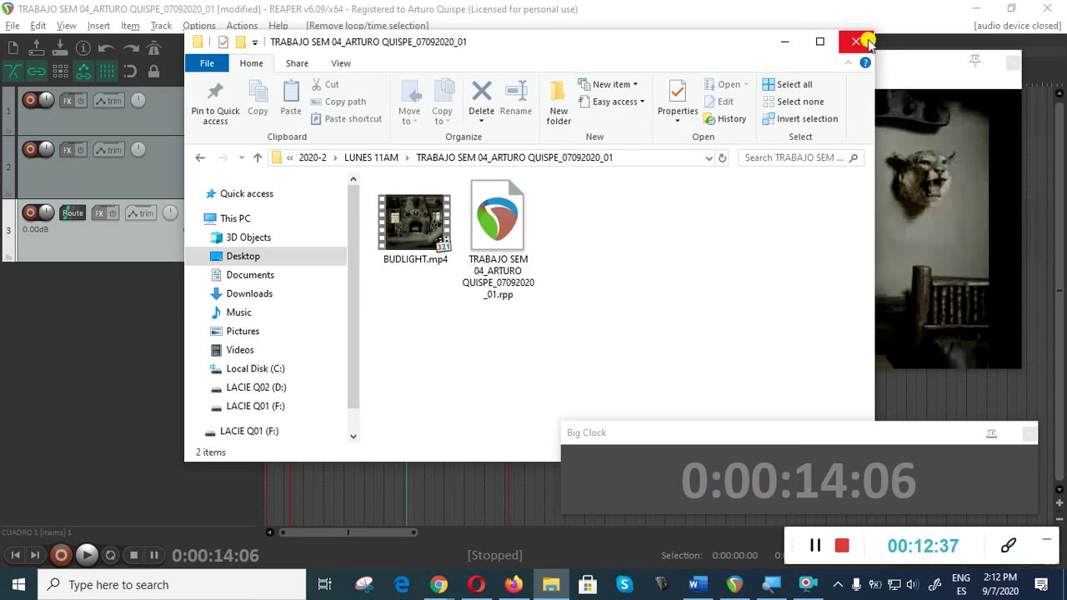
{"action": "left_click_drag", "start_coordinate": [875, 33], "coordinate": [655, 126]}
{"action": "left_click_drag", "start_coordinate": [488, 147], "coordinate": [801, 84]}
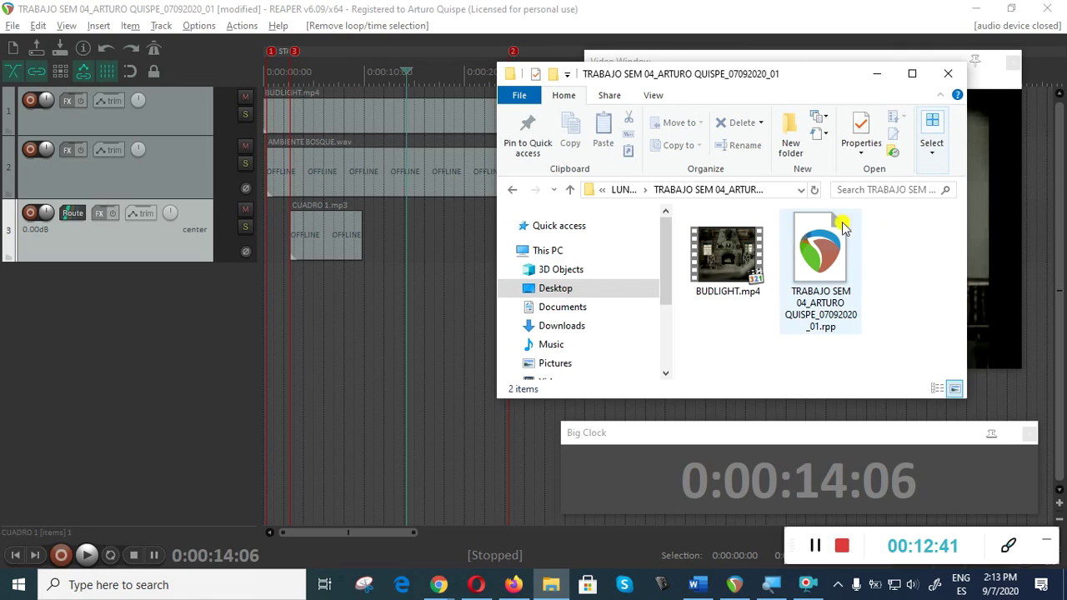
{"action": "left_click_drag", "start_coordinate": [701, 75], "coordinate": [716, 51]}
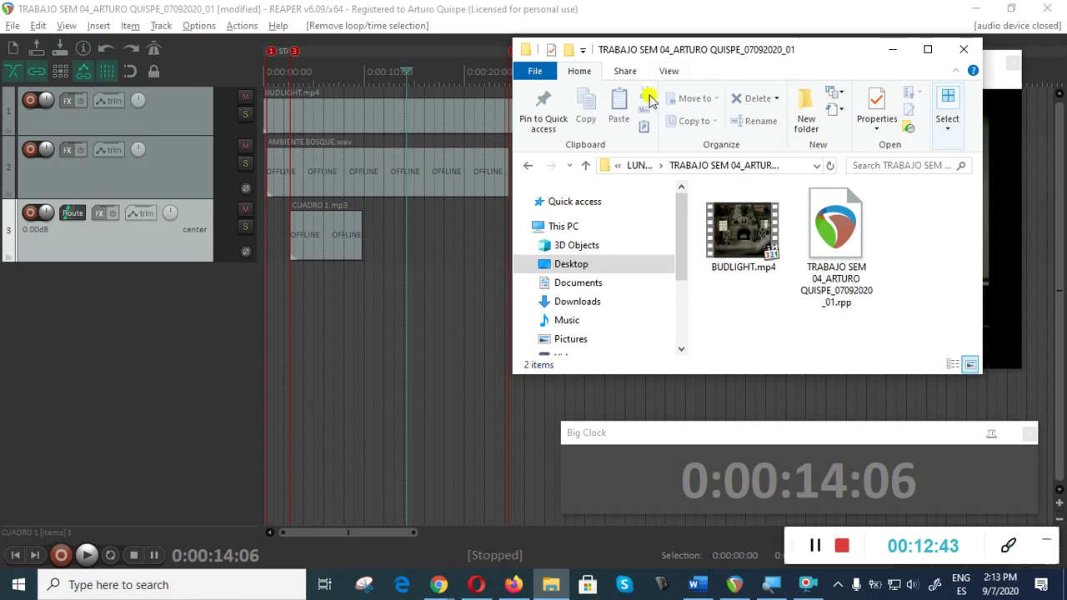
{"action": "left_click", "coordinate": [528, 166]}
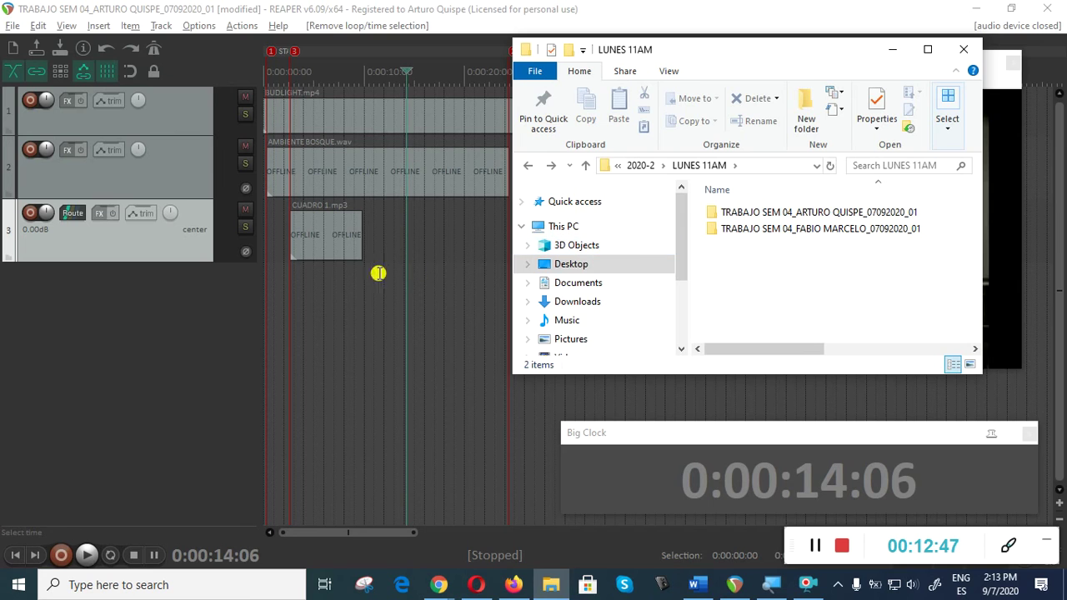
Step: Save the REAPER project as a new version ending in _02 in LUNES 11AM, creating a subdirectory and copying all media into it
{"action": "left_click", "coordinate": [333, 299]}
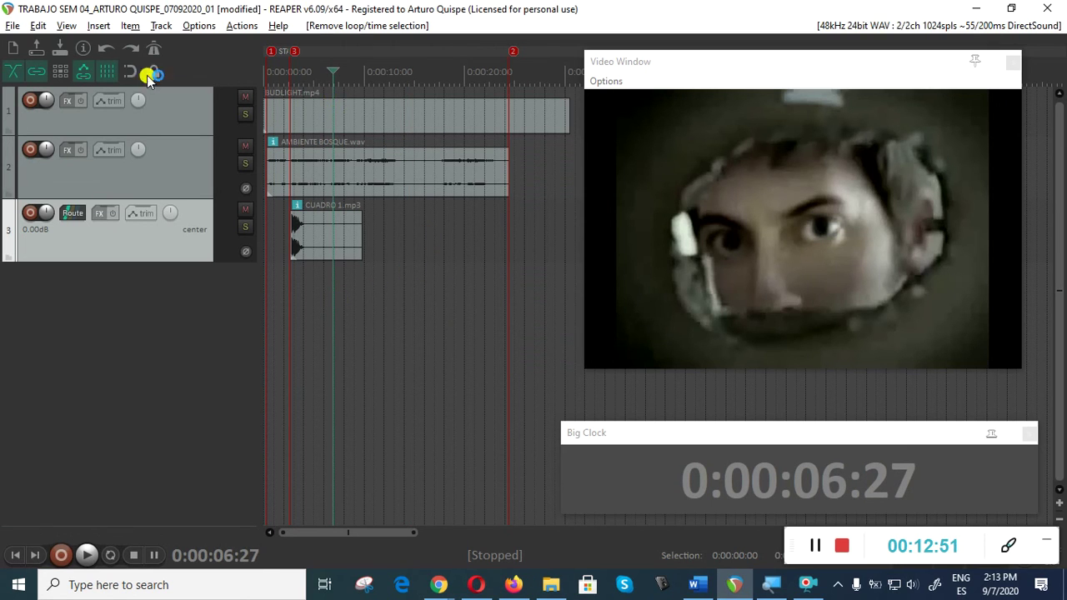
{"action": "left_click", "coordinate": [14, 27]}
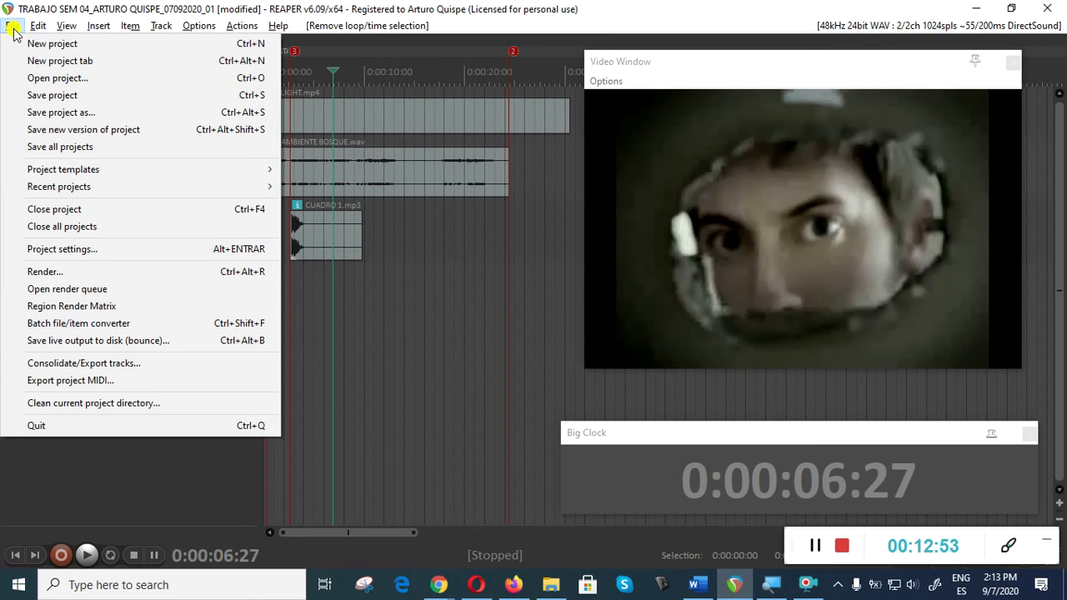
{"action": "left_click", "coordinate": [37, 110]}
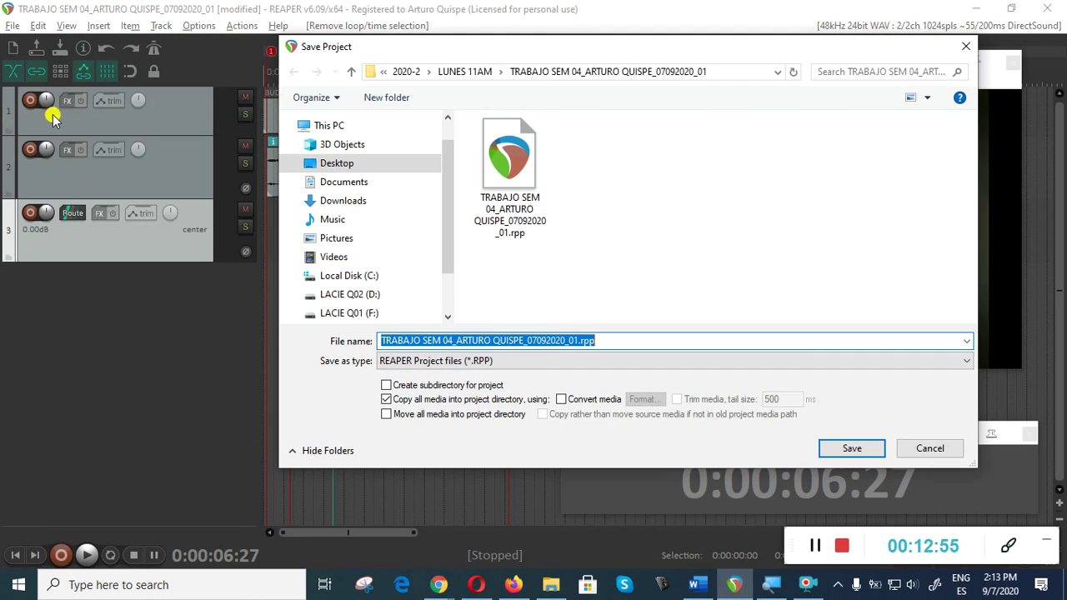
{"action": "left_click", "coordinate": [388, 386]}
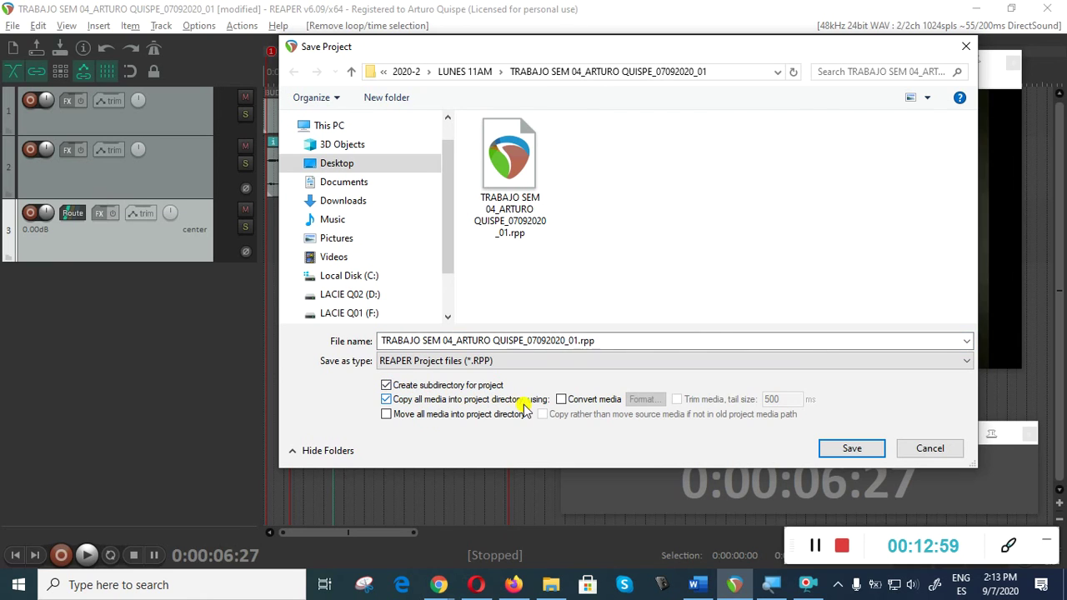
{"action": "left_click", "coordinate": [574, 342]}
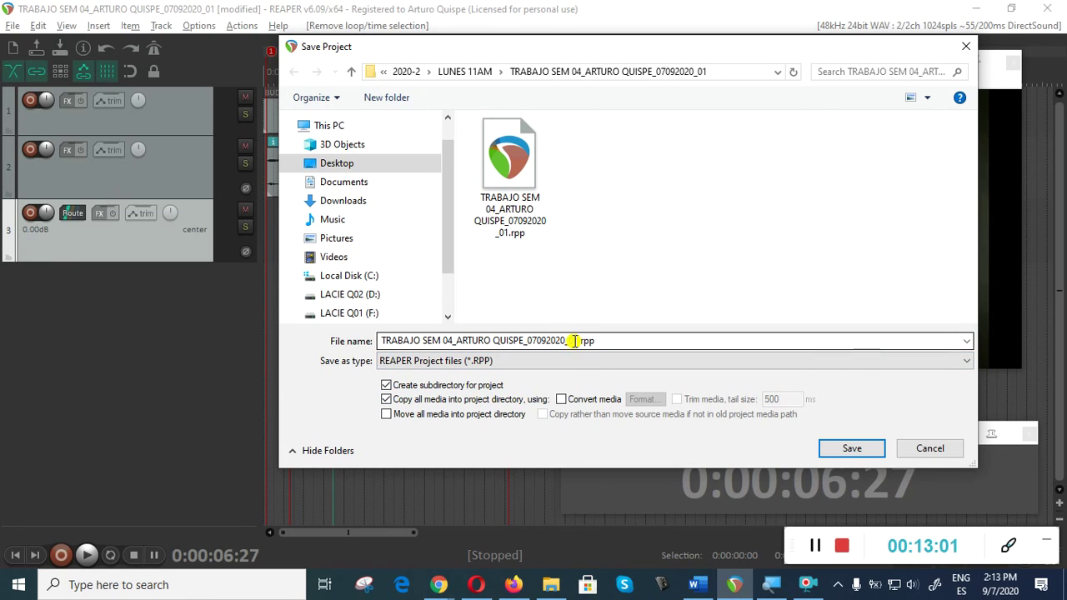
{"action": "double_click", "coordinate": [584, 342]}
{"action": "left_click", "coordinate": [584, 342]}
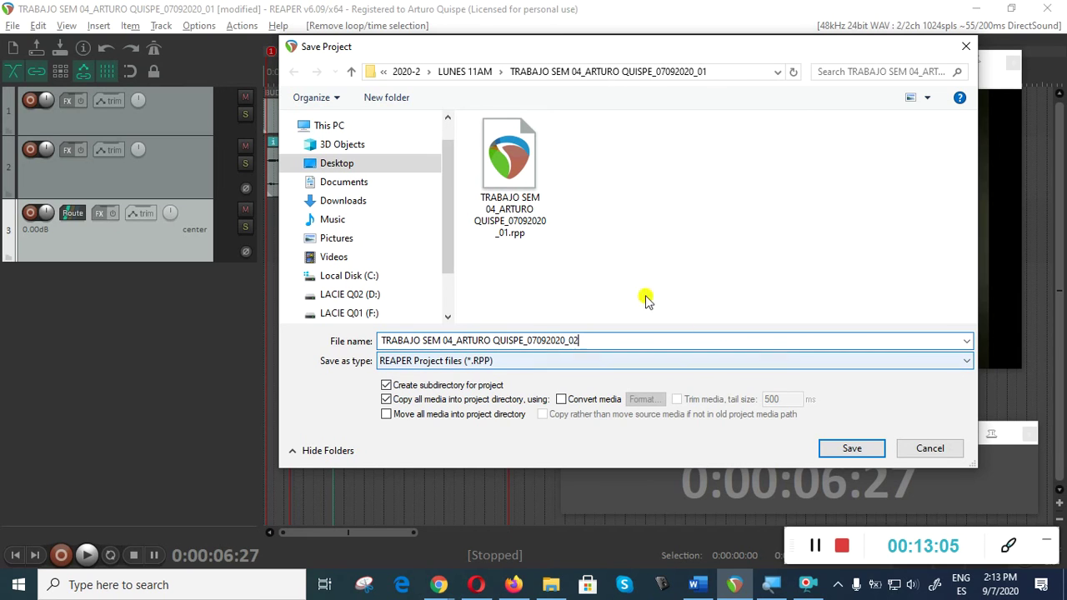
{"action": "left_click", "coordinate": [351, 71]}
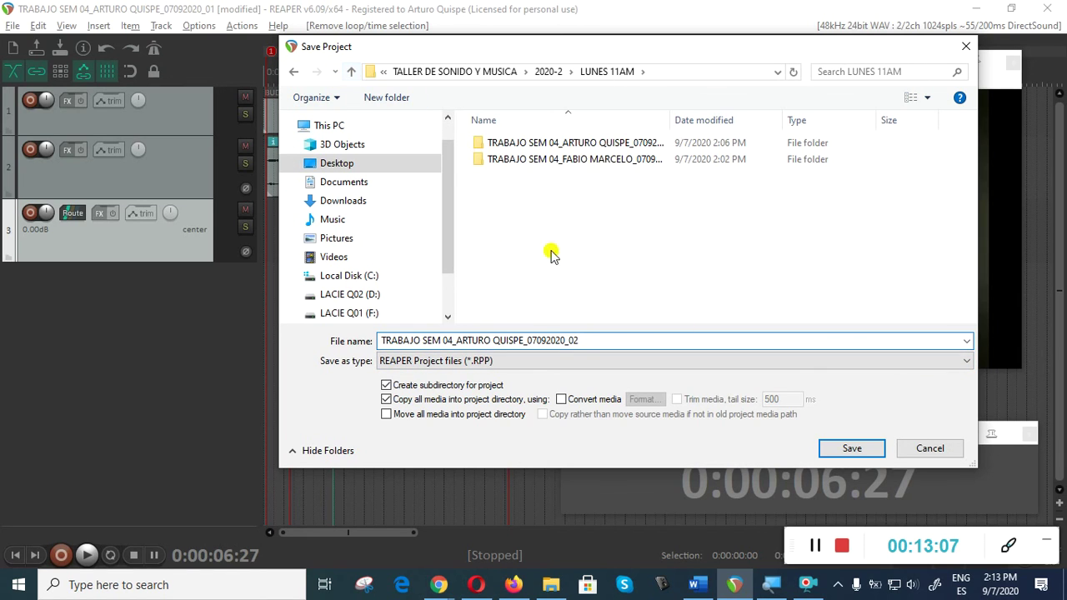
{"action": "left_click", "coordinate": [838, 448]}
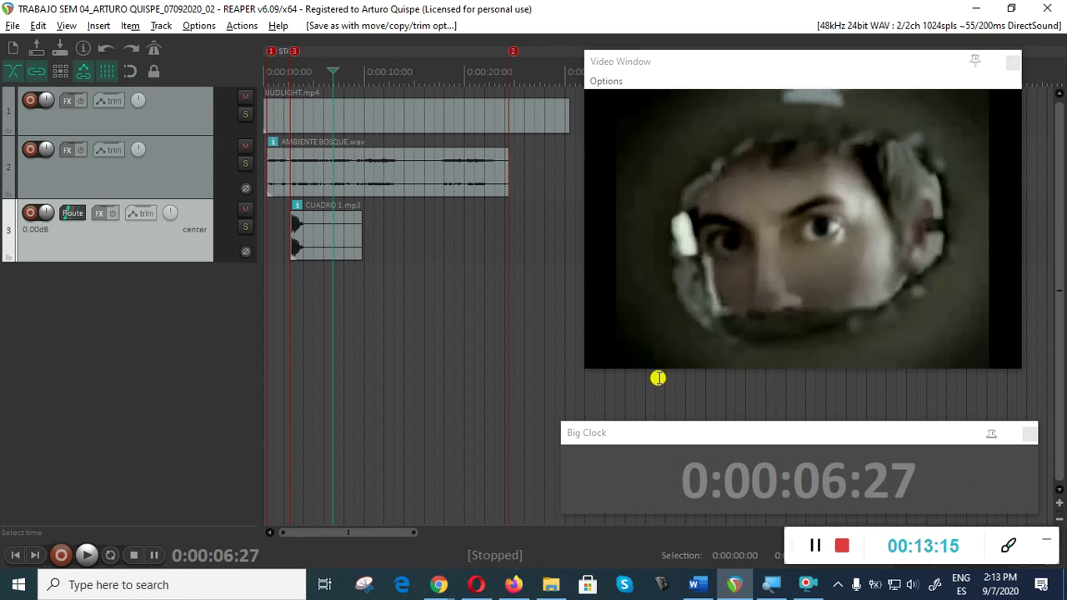
Step: Switch to File Explorer, widen the window, and compare the contents of the _01 and _02 project folders
{"action": "left_click", "coordinate": [396, 305]}
{"action": "key", "text": "alt+Tab"}
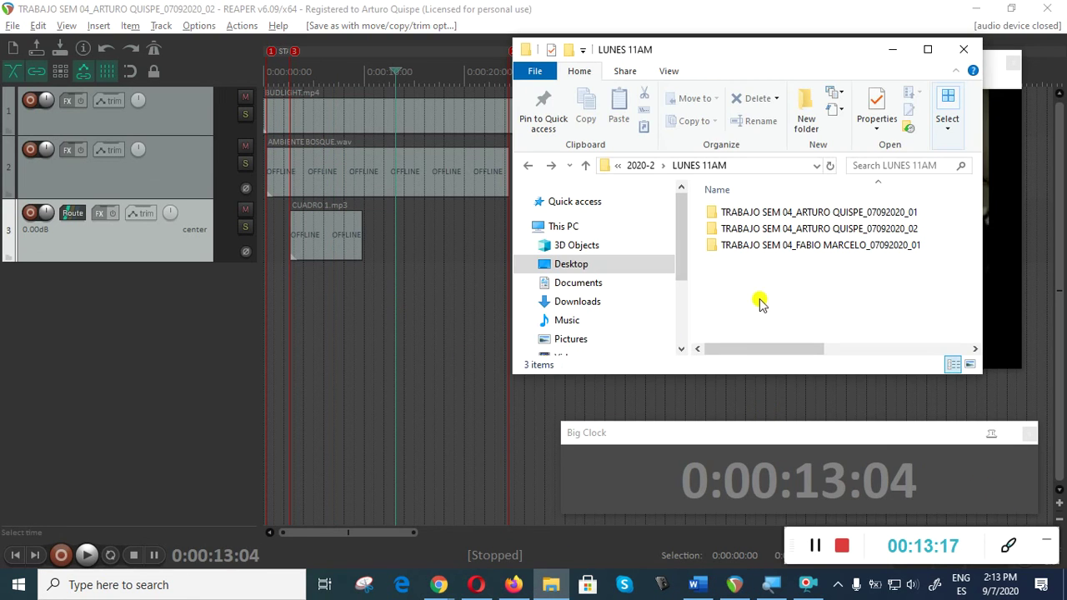
{"action": "left_click_drag", "start_coordinate": [829, 52], "coordinate": [562, 51]}
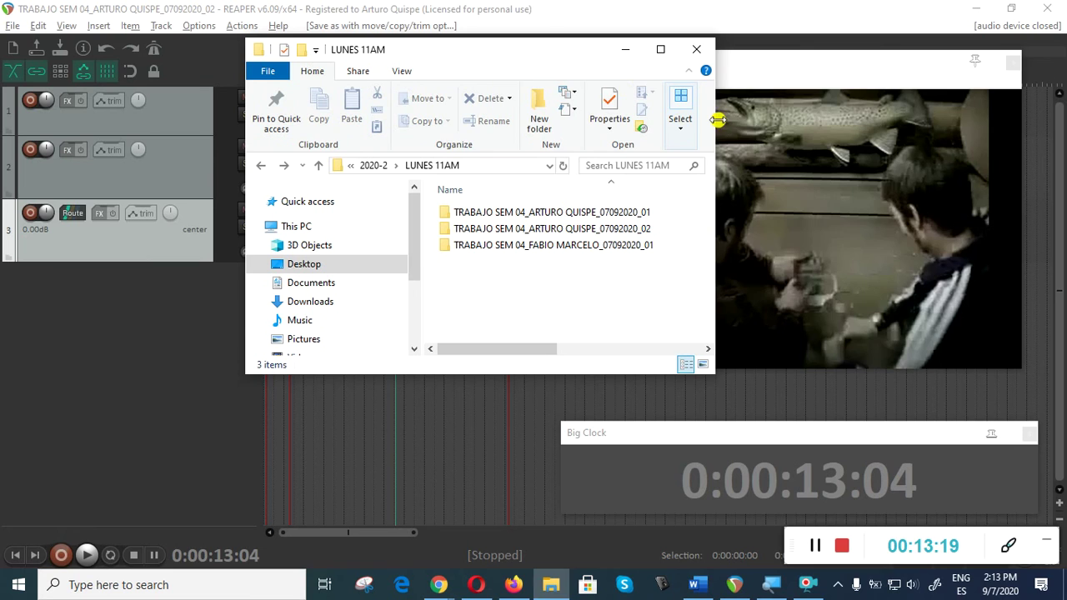
{"action": "left_click_drag", "start_coordinate": [718, 120], "coordinate": [972, 120]}
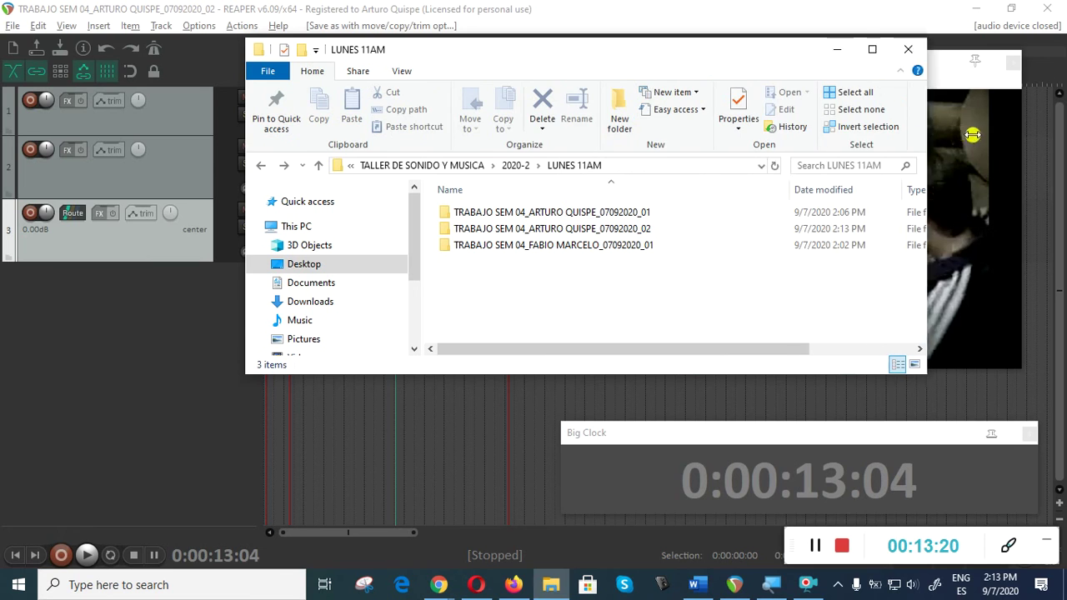
{"action": "double_click", "coordinate": [618, 213]}
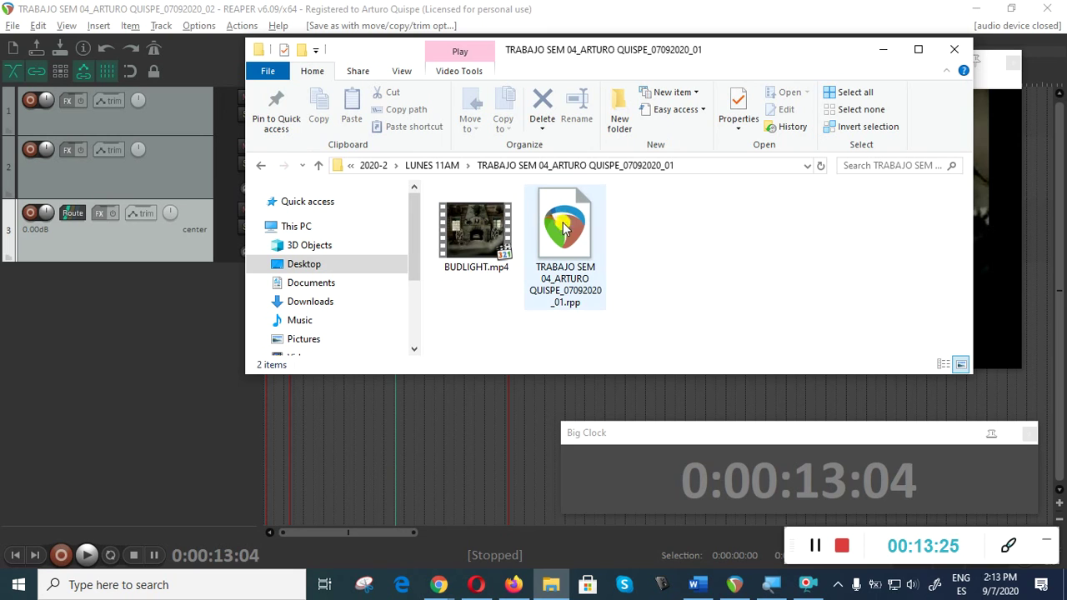
{"action": "left_click", "coordinate": [260, 166]}
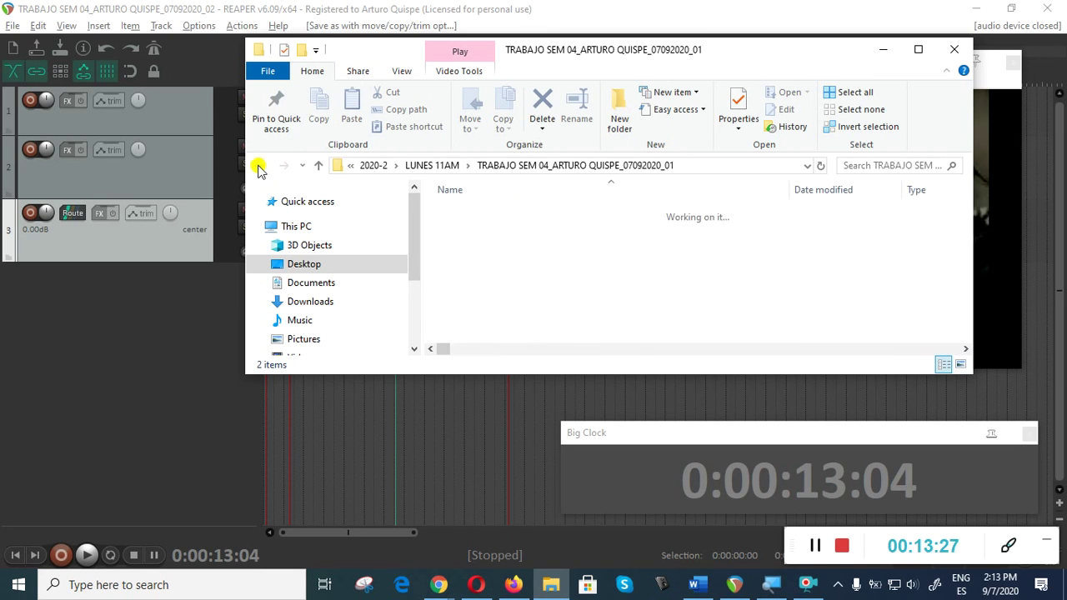
{"action": "double_click", "coordinate": [517, 230]}
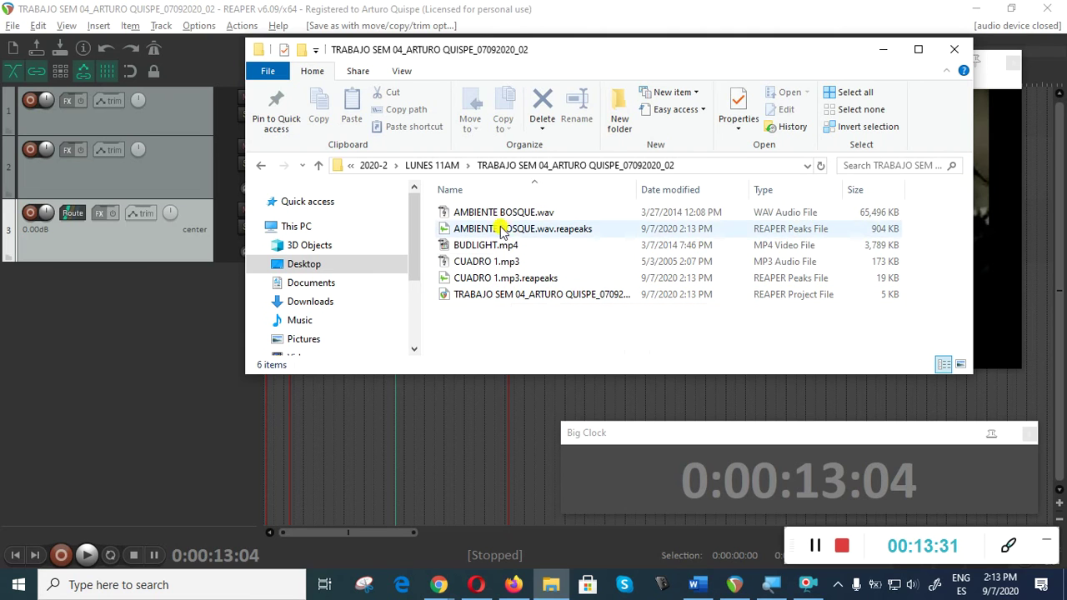
{"action": "left_click", "coordinate": [262, 166]}
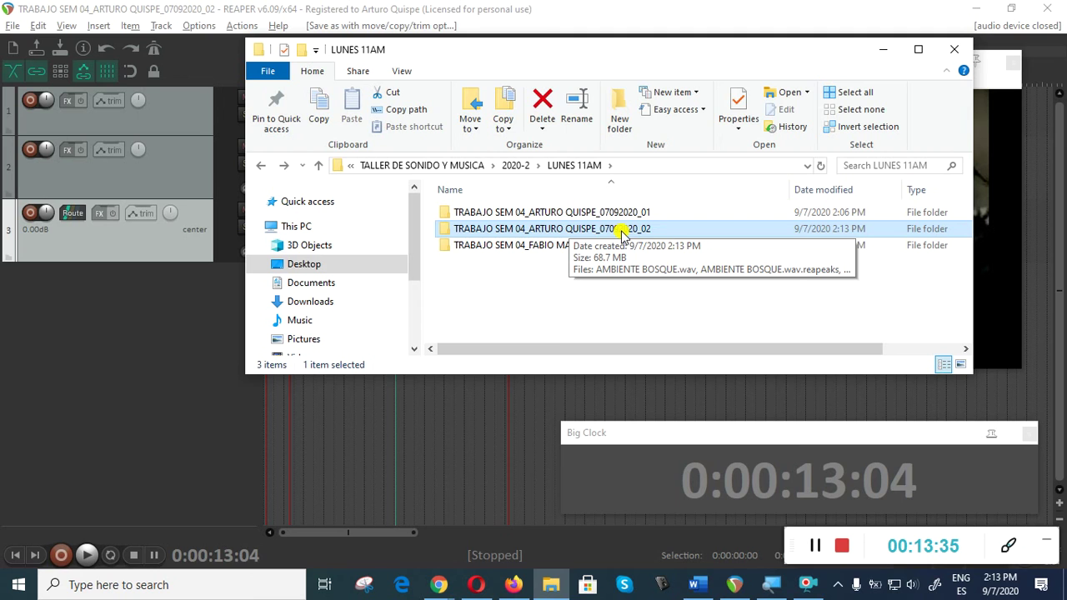
Step: Compress the _02 project folder into a ZIP archive and return to the REAPER project
{"action": "right_click", "coordinate": [636, 230]}
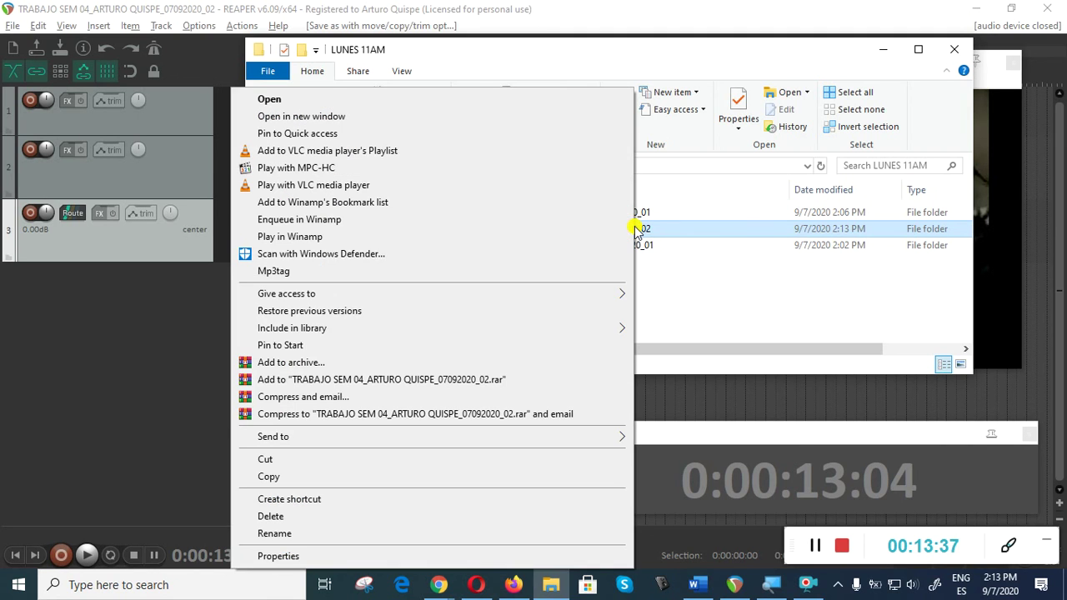
{"action": "mouse_move", "coordinate": [442, 297]}
{"action": "mouse_move", "coordinate": [425, 436]}
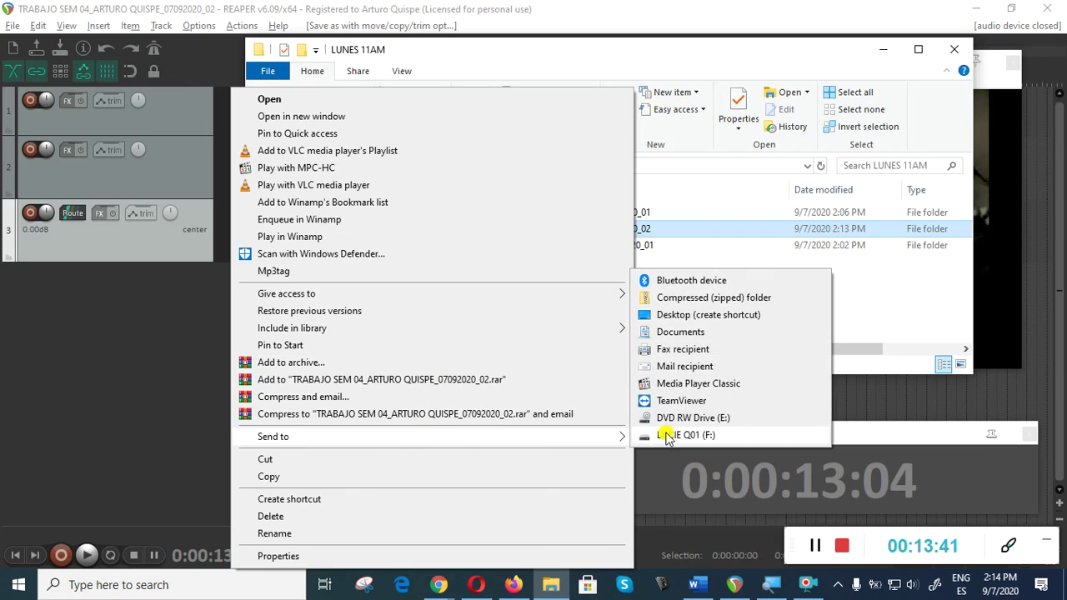
{"action": "left_click", "coordinate": [682, 312]}
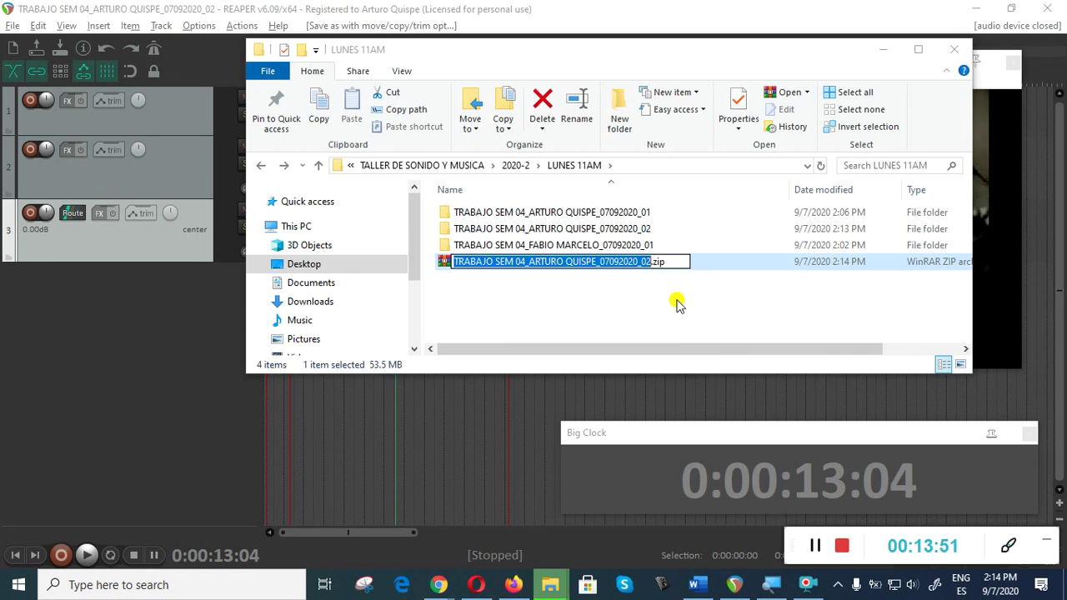
{"action": "key", "text": "alt+Tab"}
{"action": "left_click", "coordinate": [544, 304]}
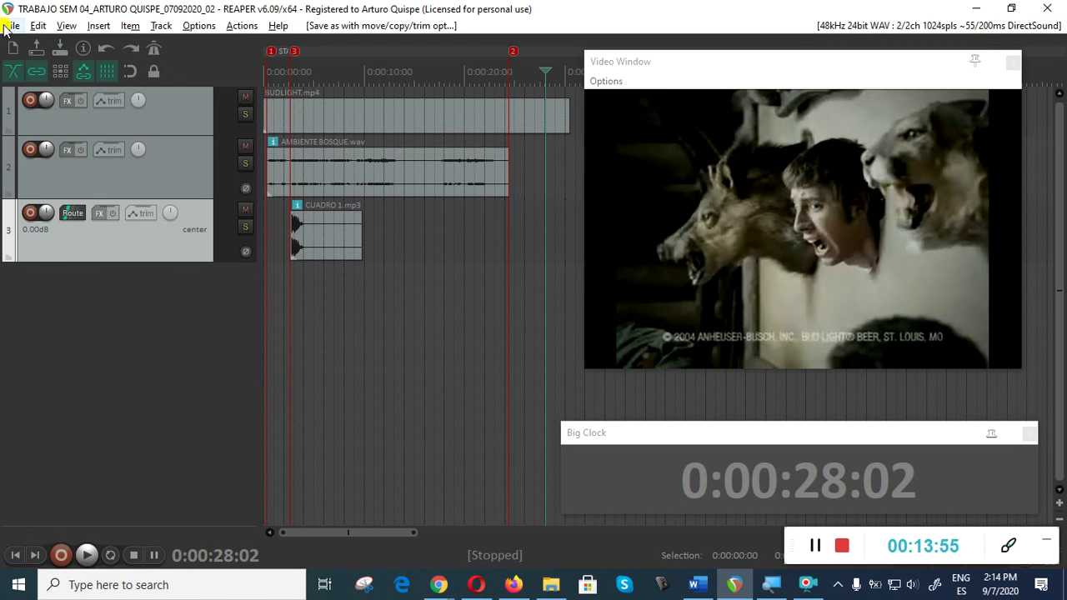
Step: Close REAPER, keep the new ZIP archive's name, and move the LUNES 11AM File Explorer window to the middle of the desktop
{"action": "left_click", "coordinate": [1048, 9]}
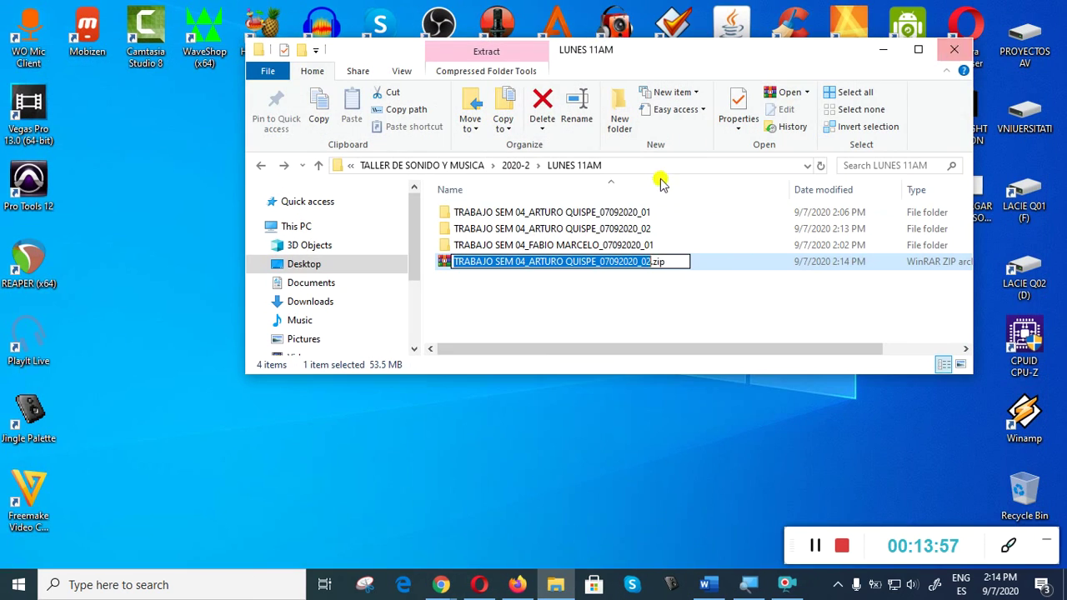
{"action": "left_click", "coordinate": [634, 304]}
{"action": "left_click_drag", "start_coordinate": [648, 58], "coordinate": [599, 120]}
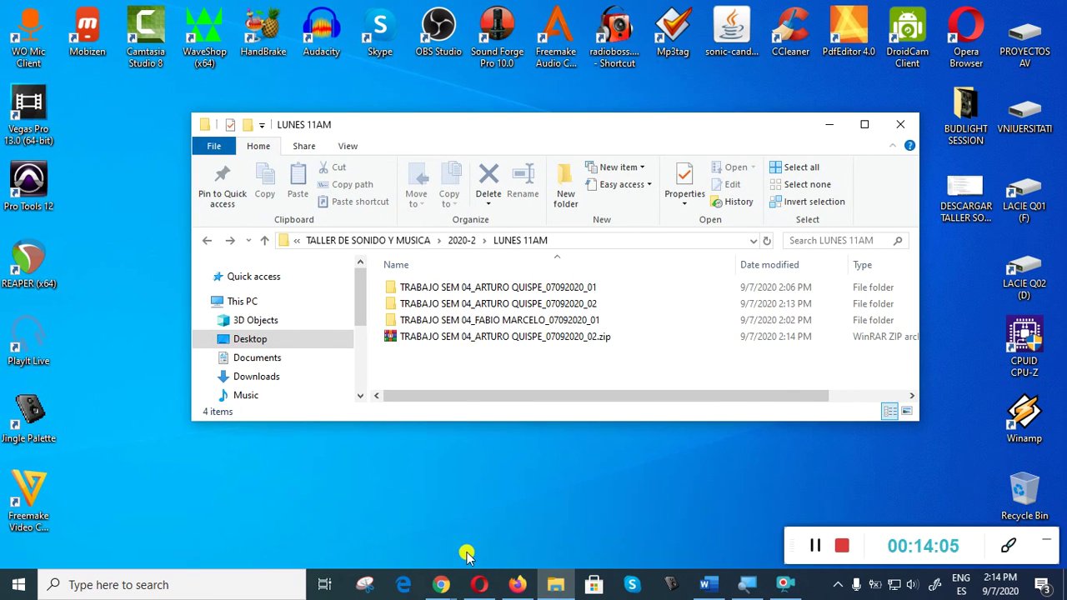
Step: Switch to Google Drive in Opera and open the 02 - PRÁCTICA - LUNES 11AM folder
{"action": "left_click", "coordinate": [474, 587]}
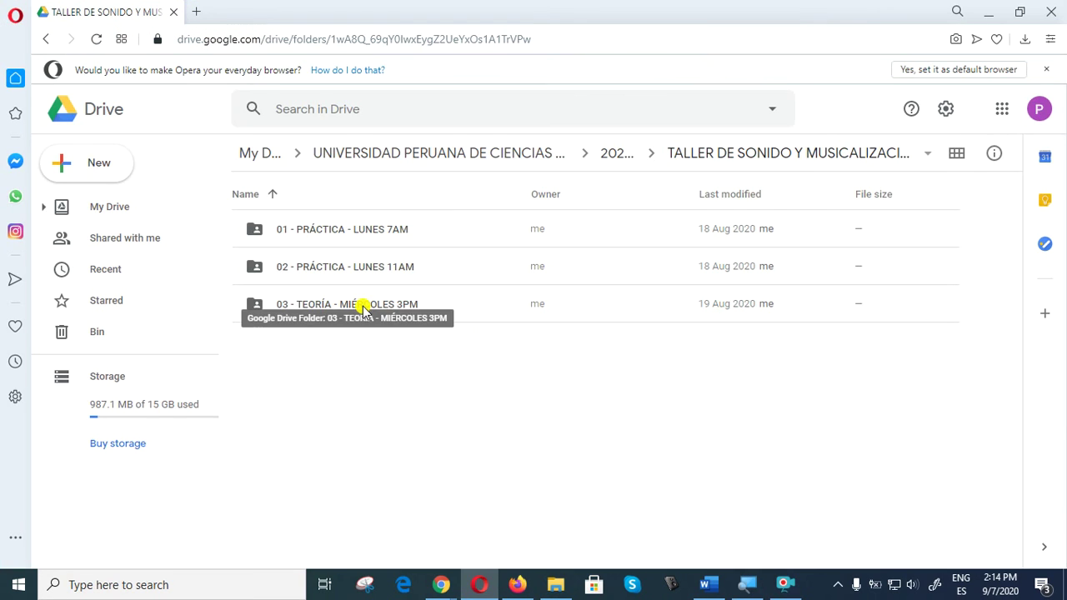
{"action": "double_click", "coordinate": [369, 267]}
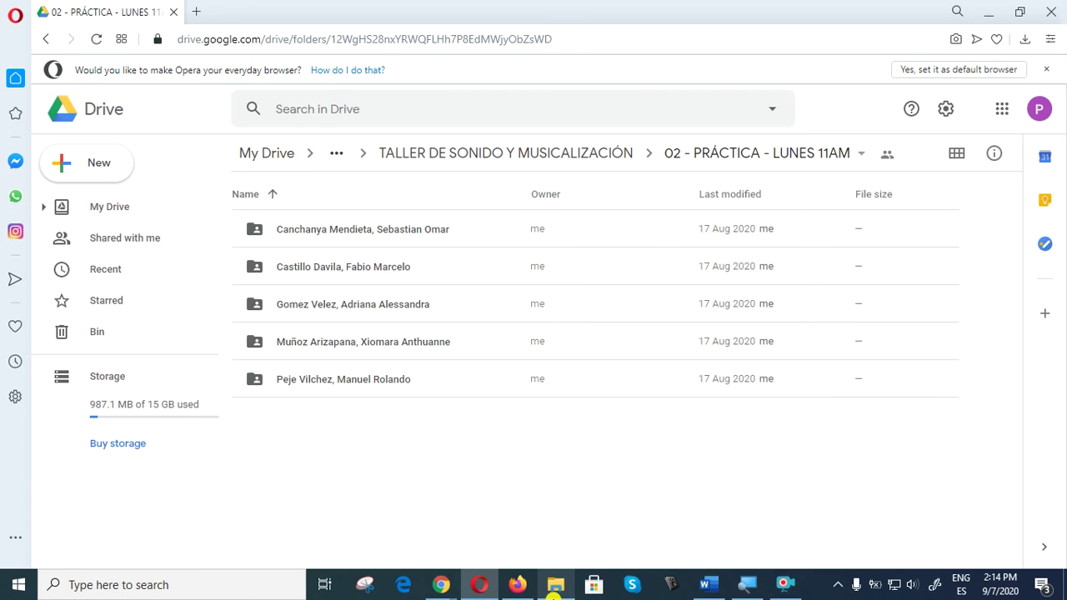
Step: Place the LUNES 11AM File Explorer window over the Drive page, make it narrower and taller, and show its contents as large thumbnails
{"action": "left_click", "coordinate": [555, 585]}
{"action": "left_click_drag", "start_coordinate": [486, 130], "coordinate": [559, 444]}
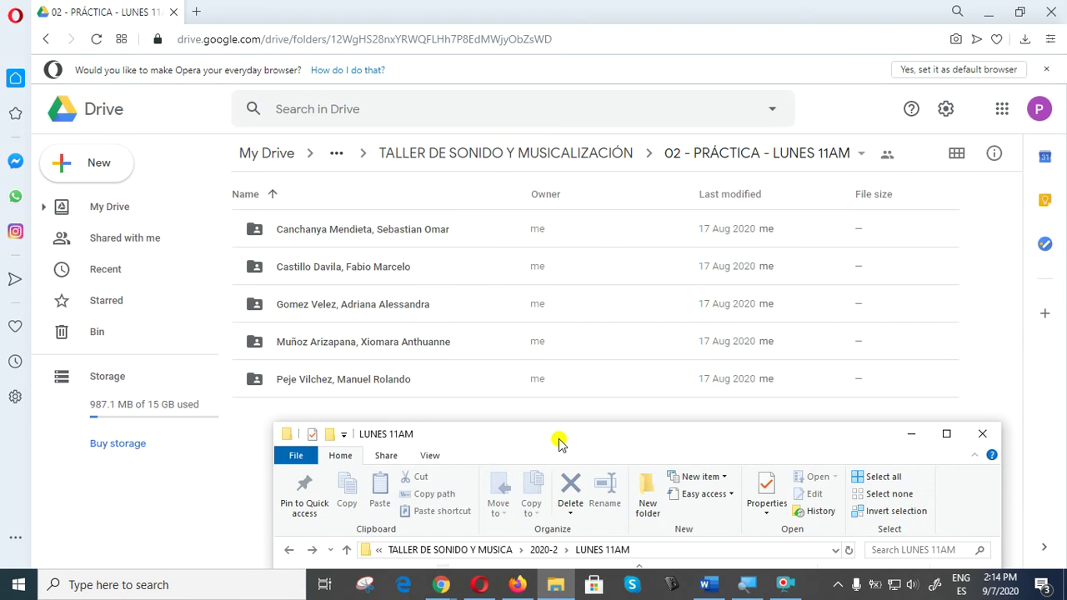
{"action": "left_click_drag", "start_coordinate": [559, 443], "coordinate": [503, 73]}
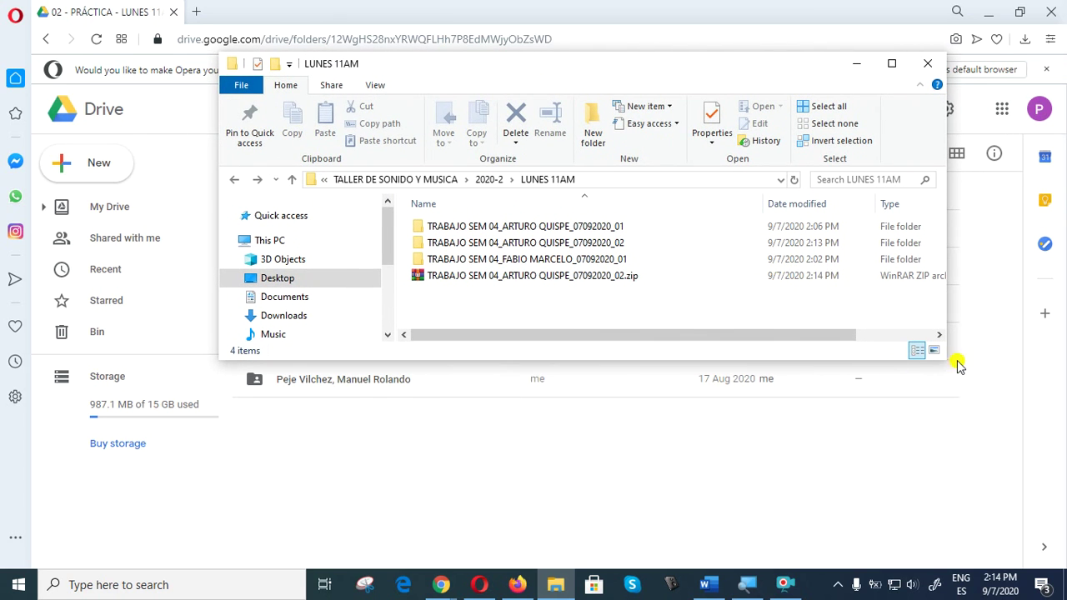
{"action": "left_click_drag", "start_coordinate": [948, 362], "coordinate": [865, 534]}
{"action": "left_click_drag", "start_coordinate": [585, 74], "coordinate": [601, 45]}
{"action": "left_click", "coordinate": [859, 504]}
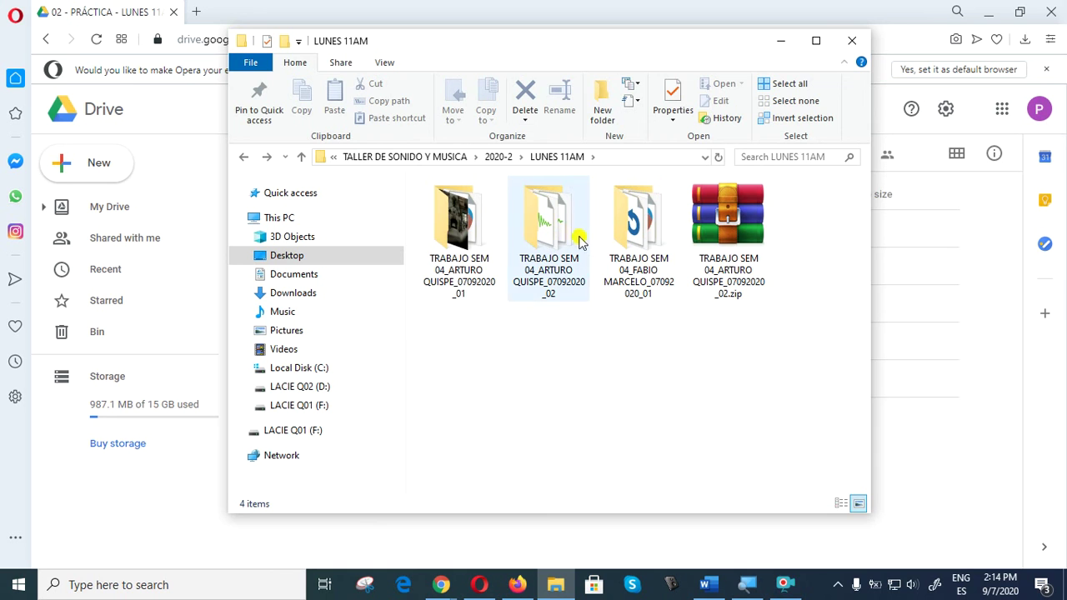
{"action": "left_click_drag", "start_coordinate": [693, 32], "coordinate": [705, 67]}
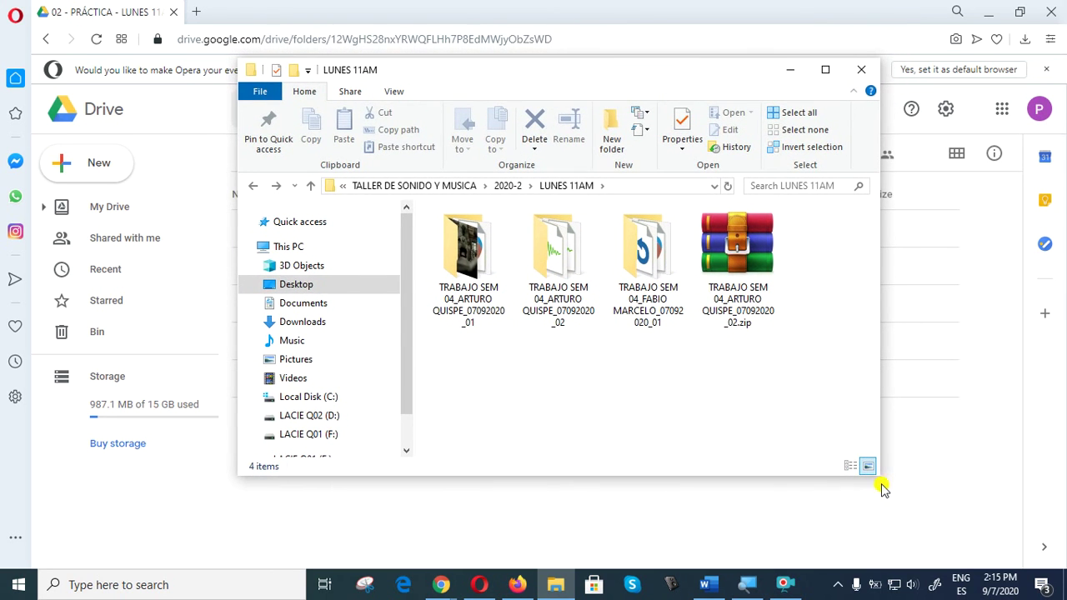
{"action": "left_click_drag", "start_coordinate": [881, 480], "coordinate": [868, 469]}
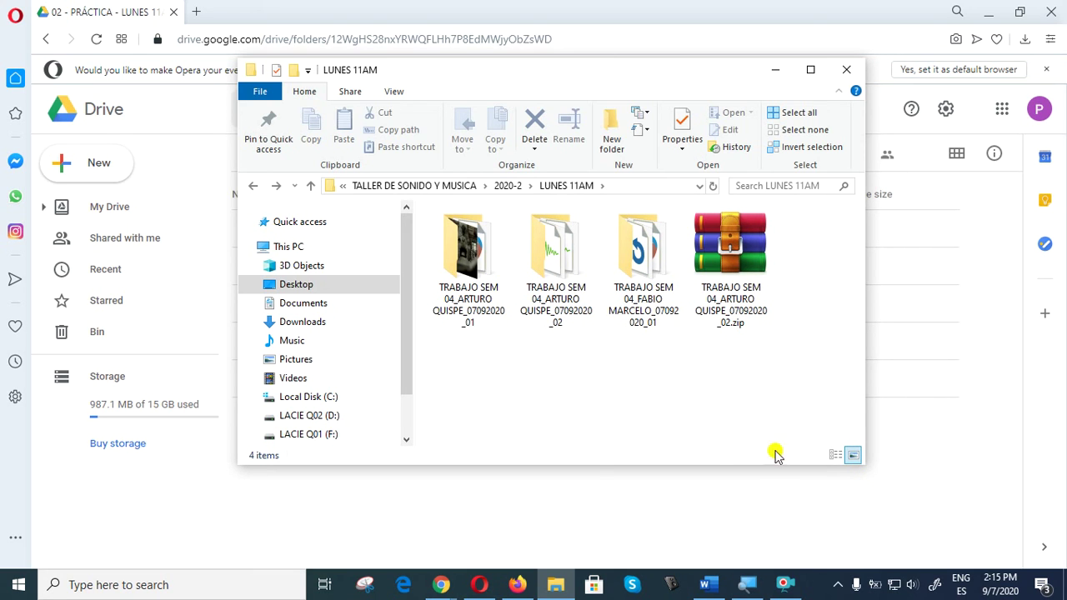
{"action": "left_click", "coordinate": [788, 585]}
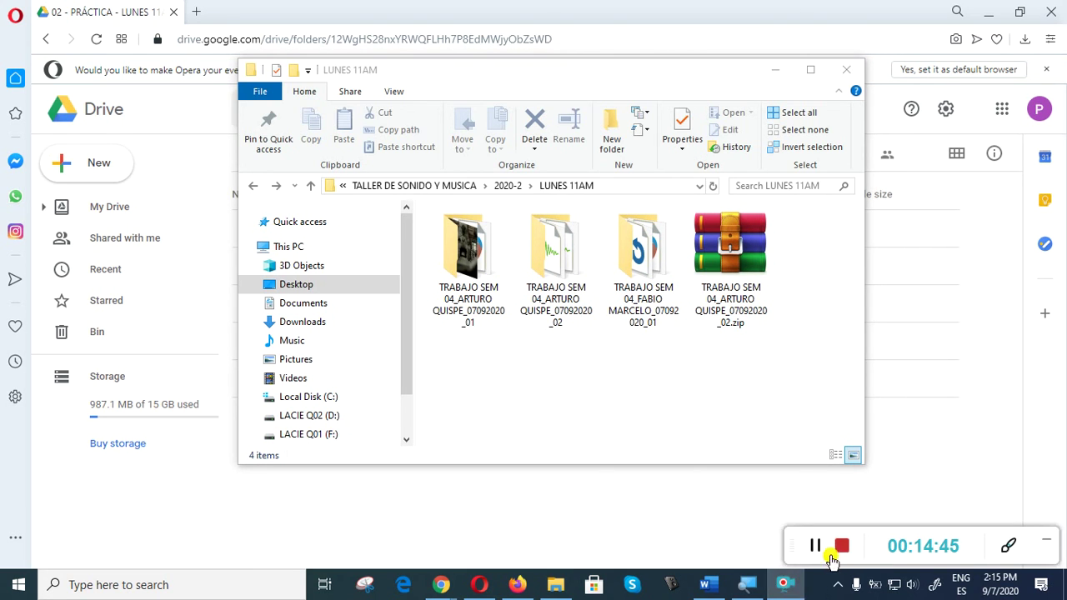